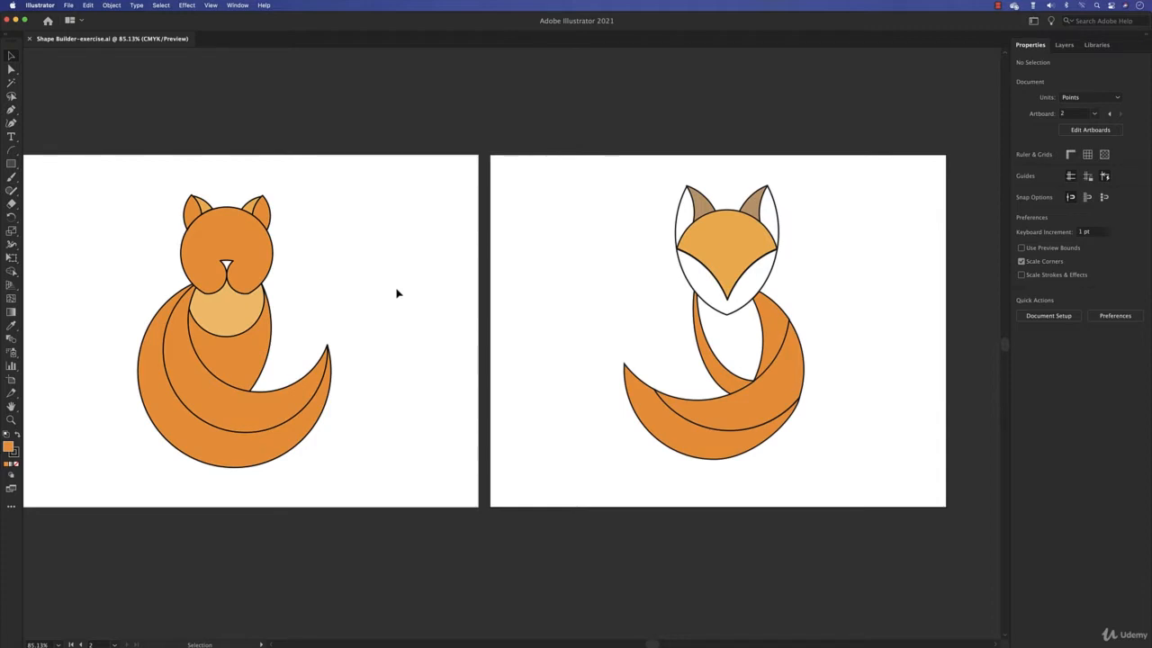
key("space")
left_click_drag(395, 290, 420, 288)
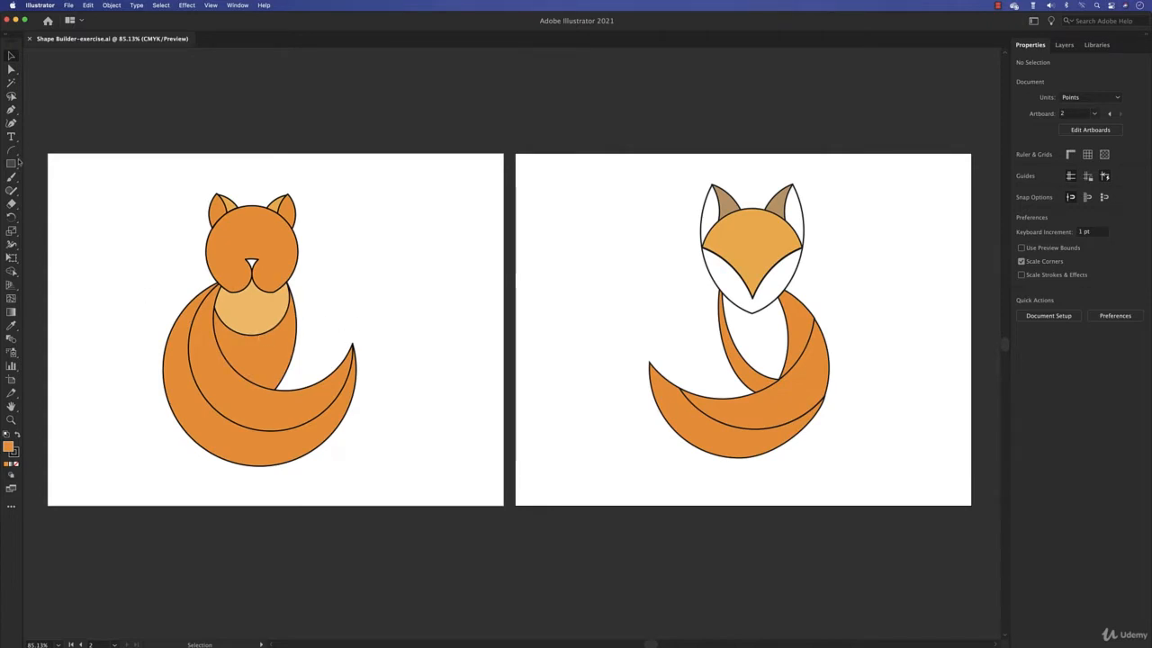
left_click_drag(18, 160, 50, 187)
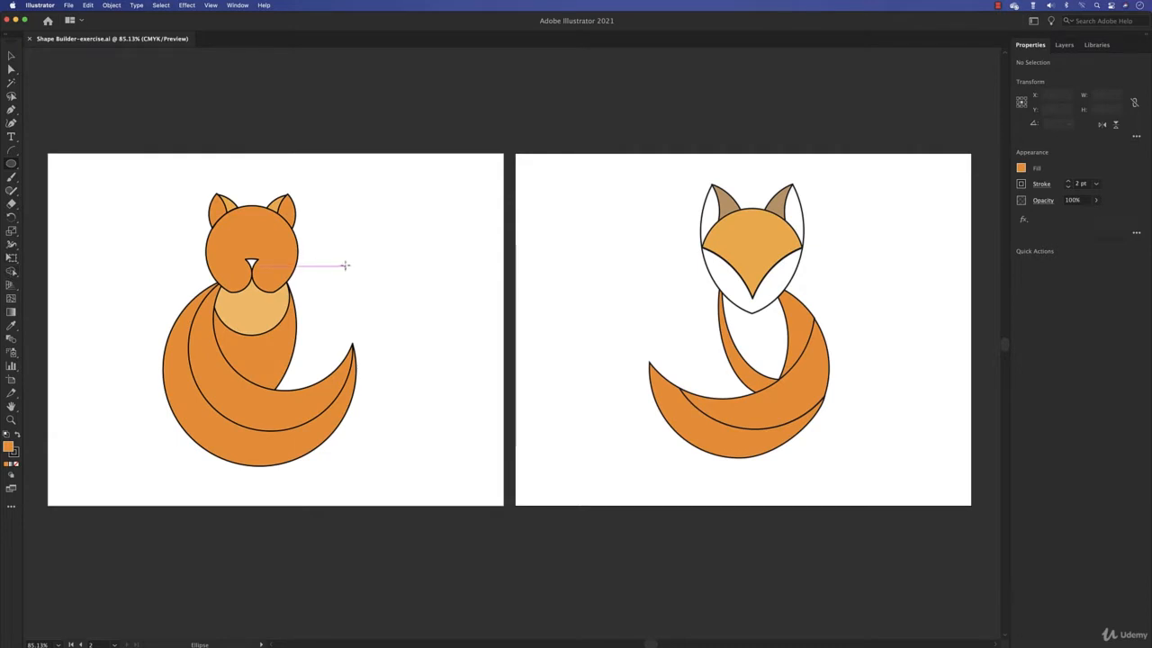
left_click_drag(509, 273, 291, 273)
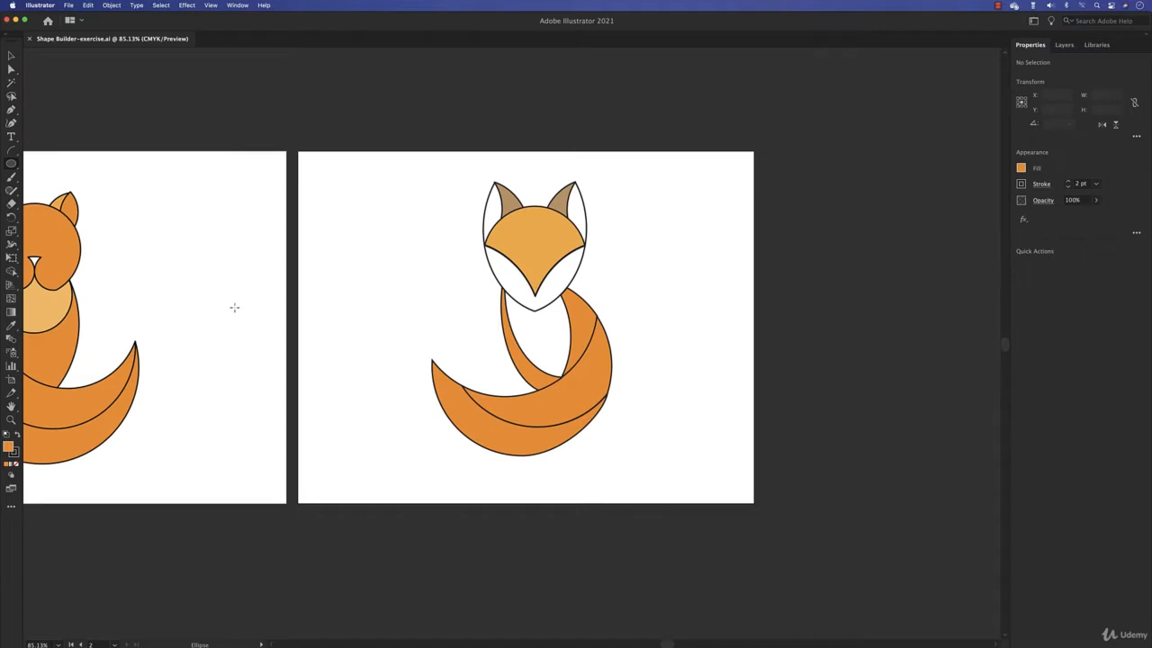
left_click_drag(234, 307, 411, 332)
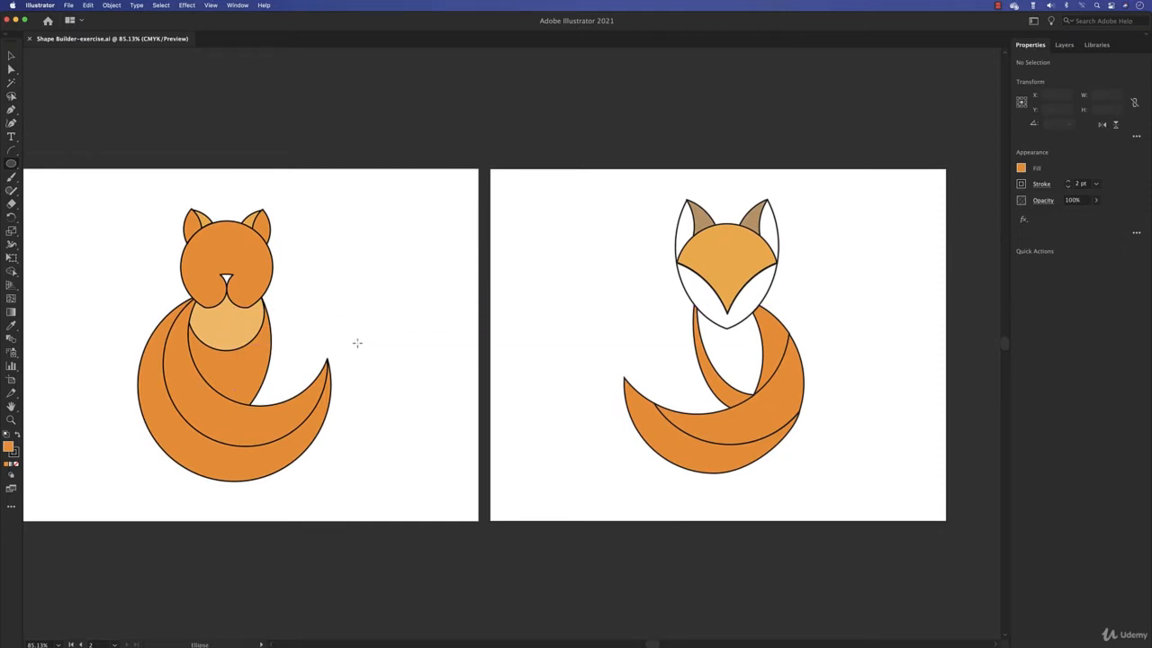
- Open the Shape Builder-Cat-Template.ai file from the Section -2 - Drawing folder
left_click(70, 6)
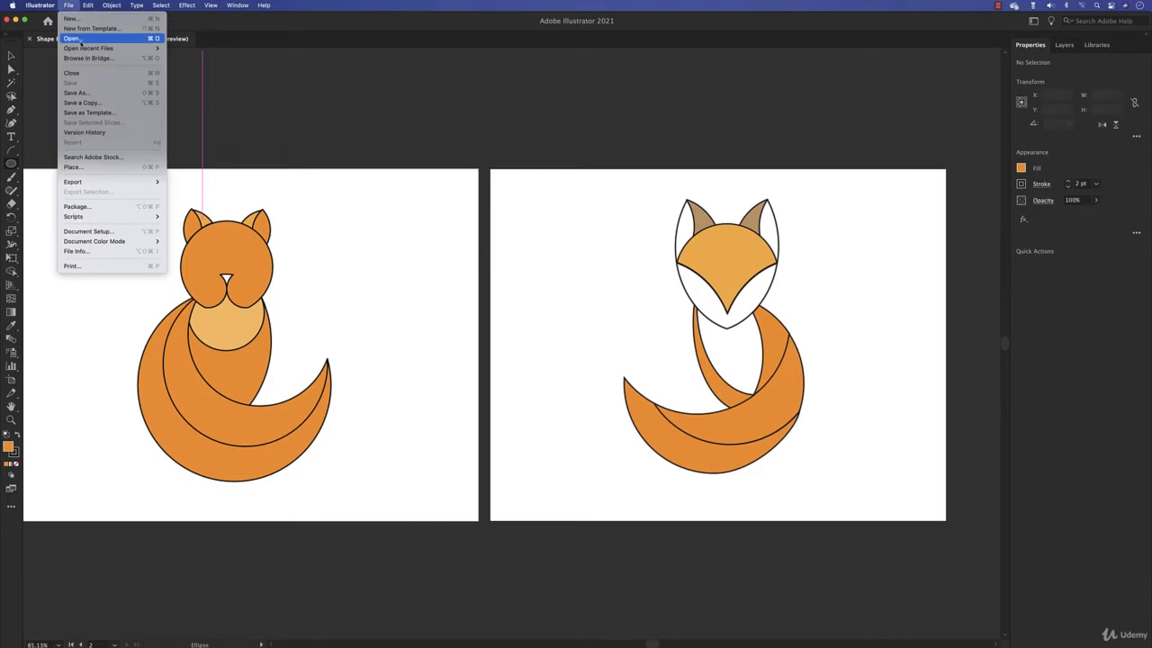
left_click(72, 39)
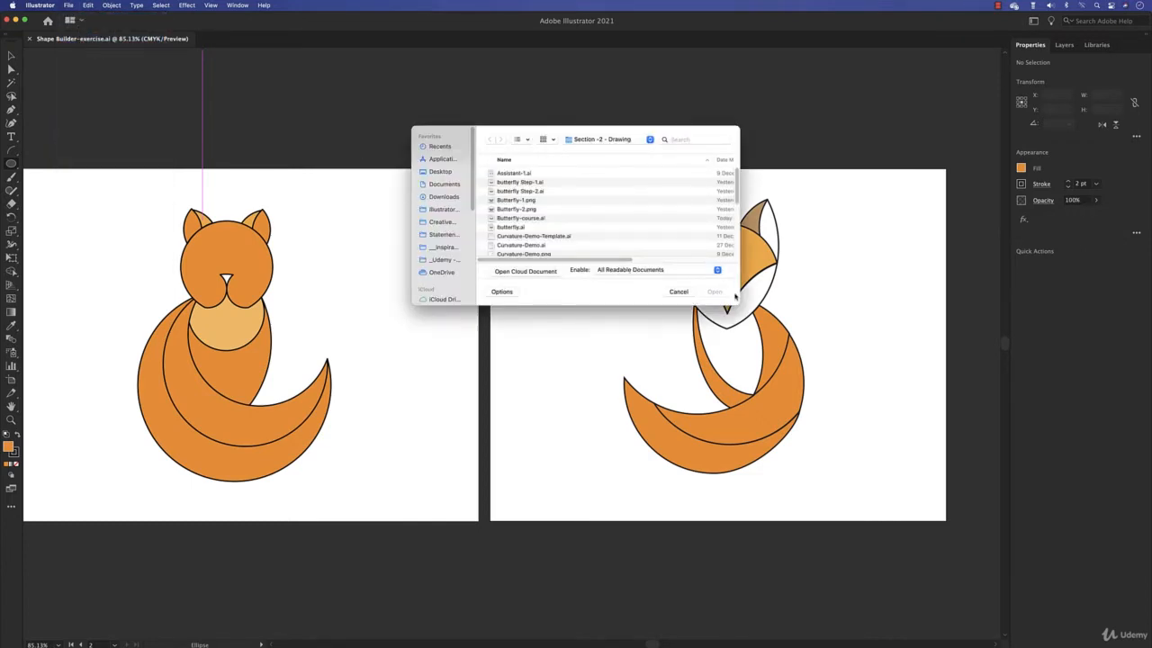
left_click_drag(738, 307, 808, 470)
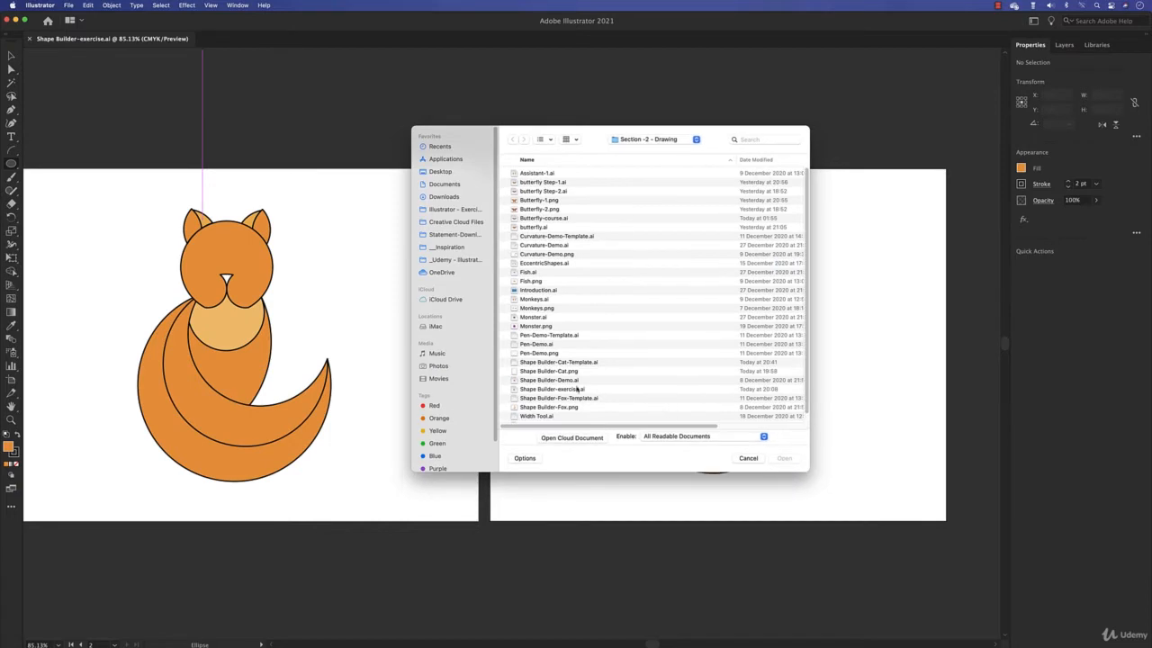
left_click(556, 363)
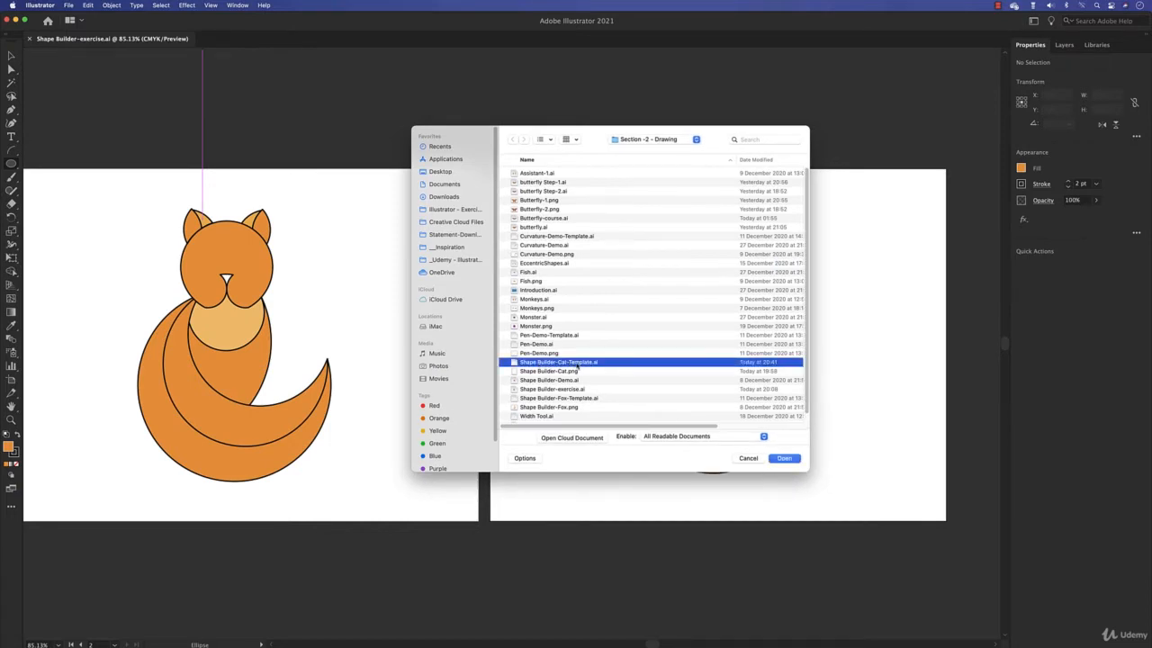
left_click(794, 461)
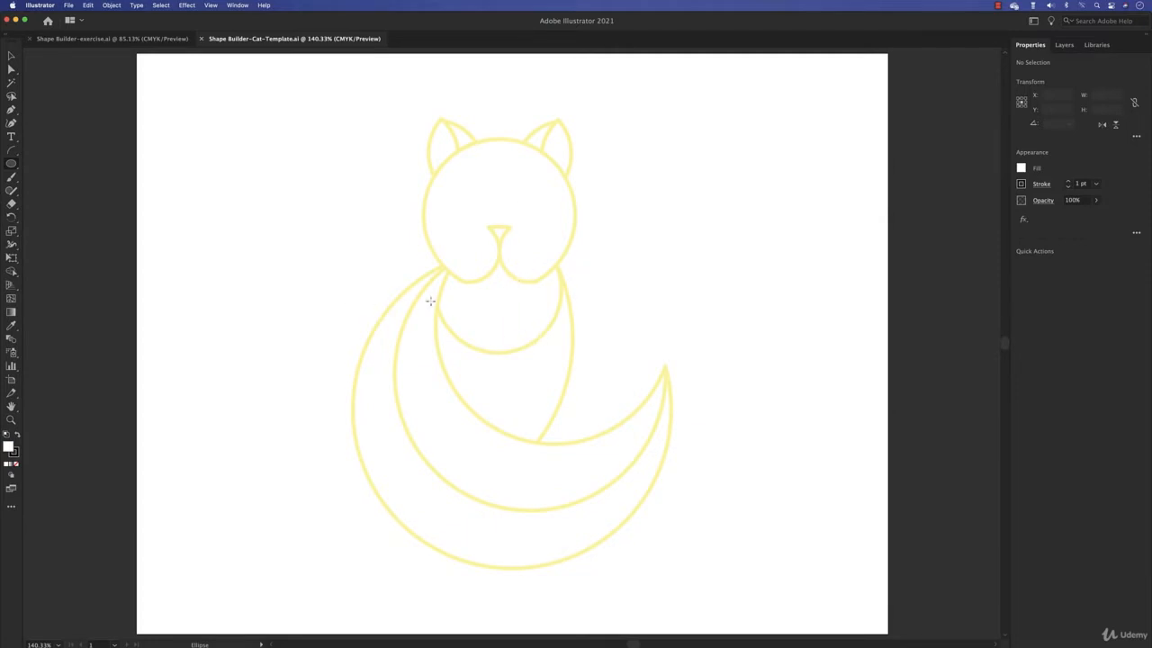
- Activate the Ellipse tool and set its fill to None, so that the template stays visible through new shapes
left_click(11, 165)
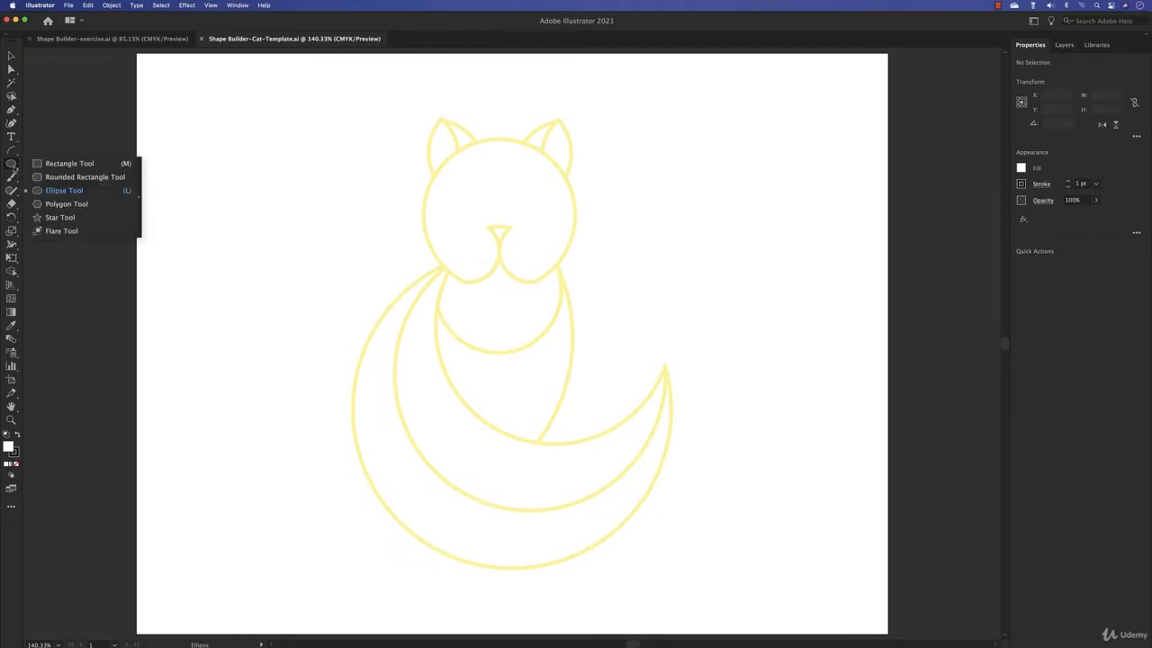
left_click(63, 190)
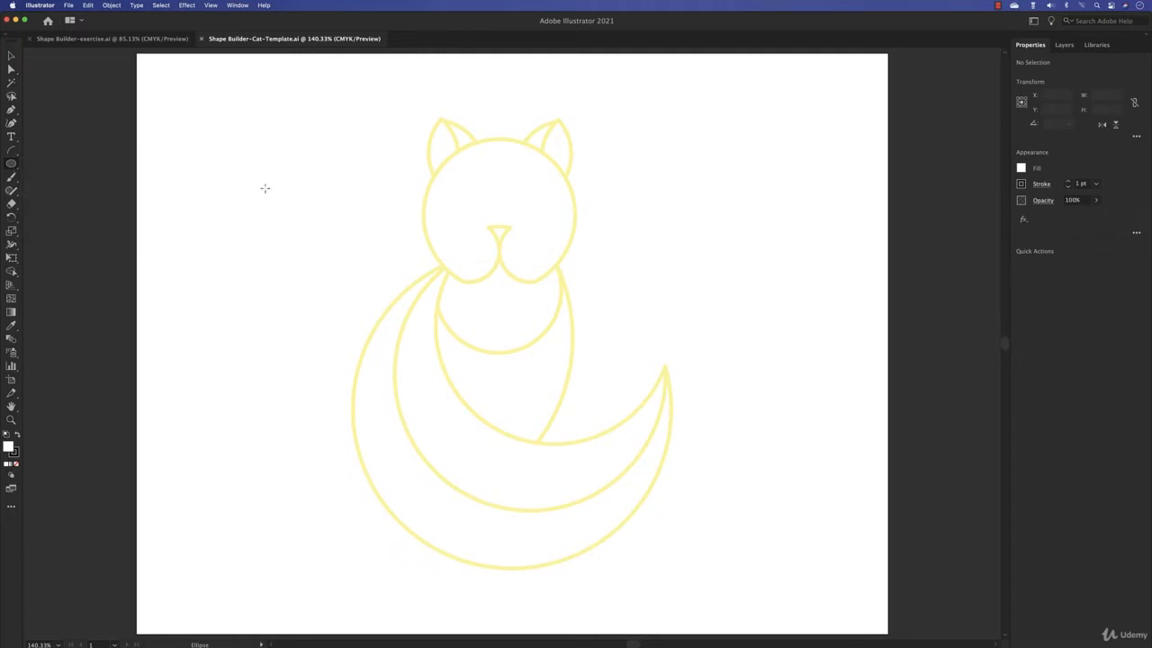
left_click(1023, 168)
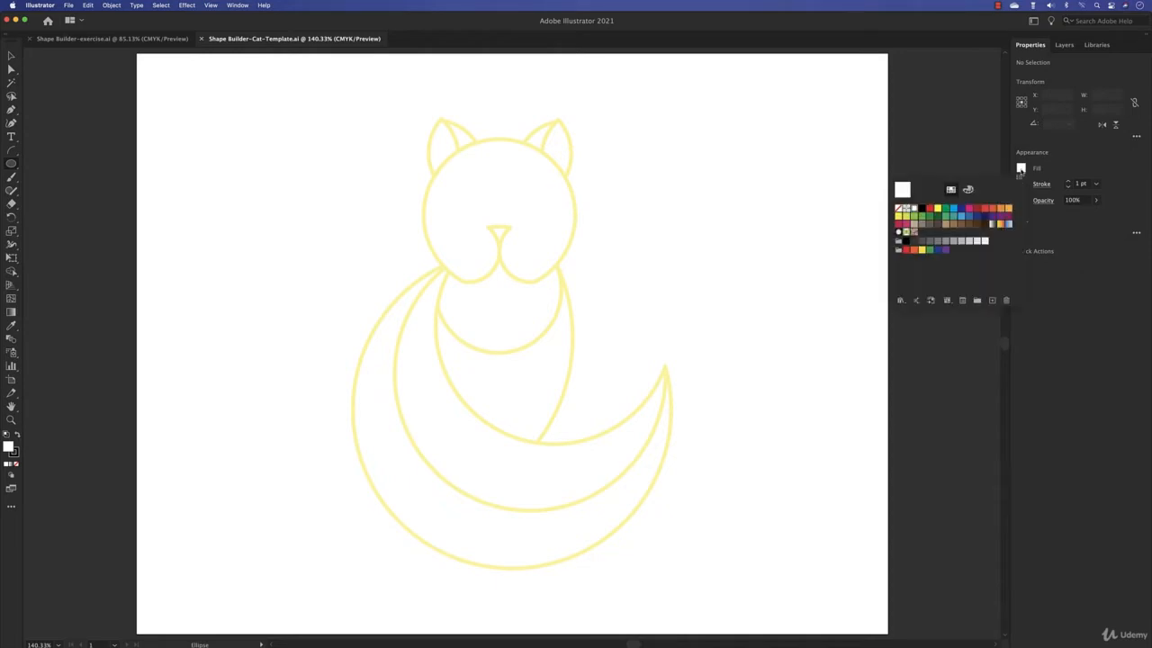
left_click(898, 211)
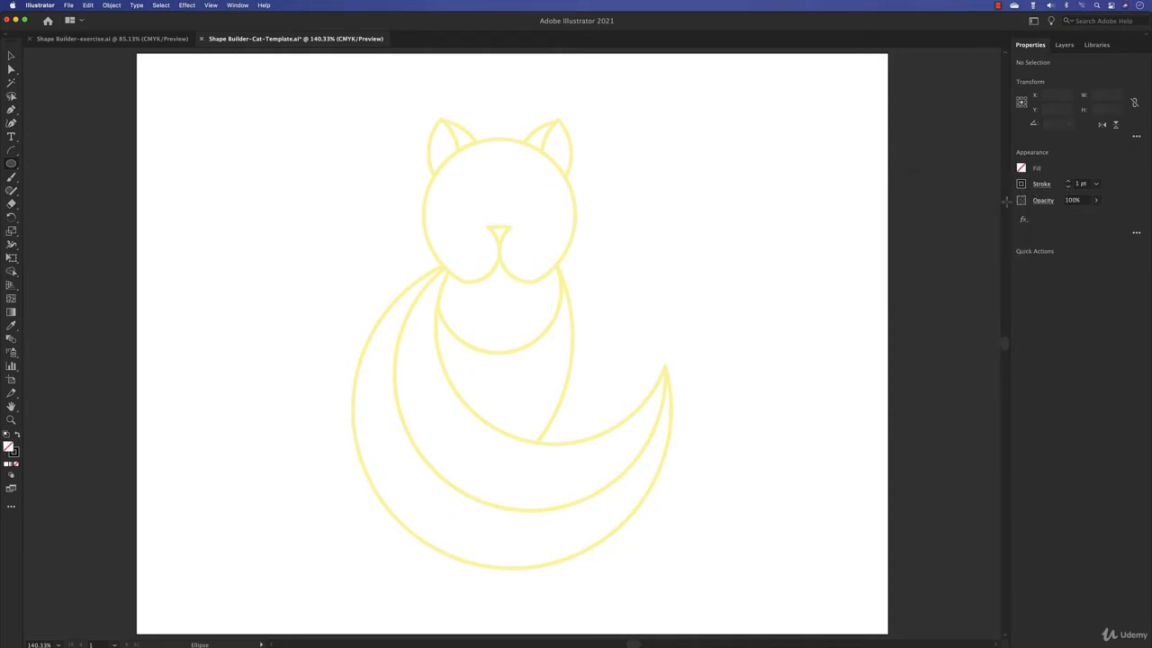
- Draw a perfect circle about 336 pt across over the outer curve of the cat's tail and deselect it
left_click_drag(579, 353, 582, 317)
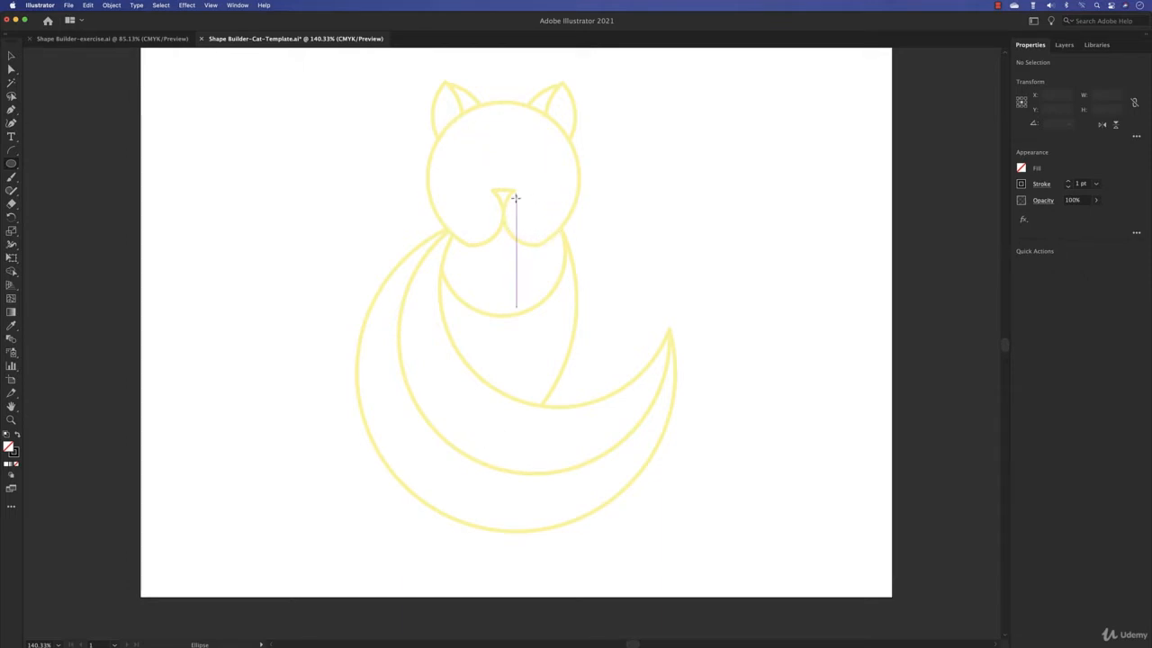
left_click_drag(486, 231, 462, 220)
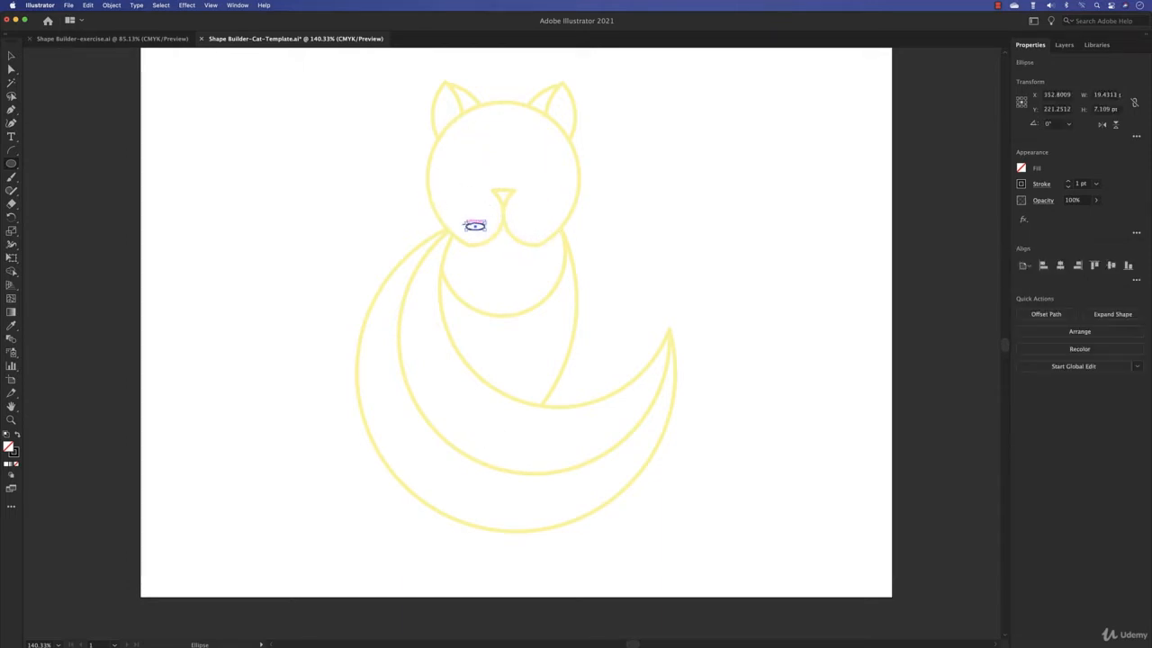
key("super+z")
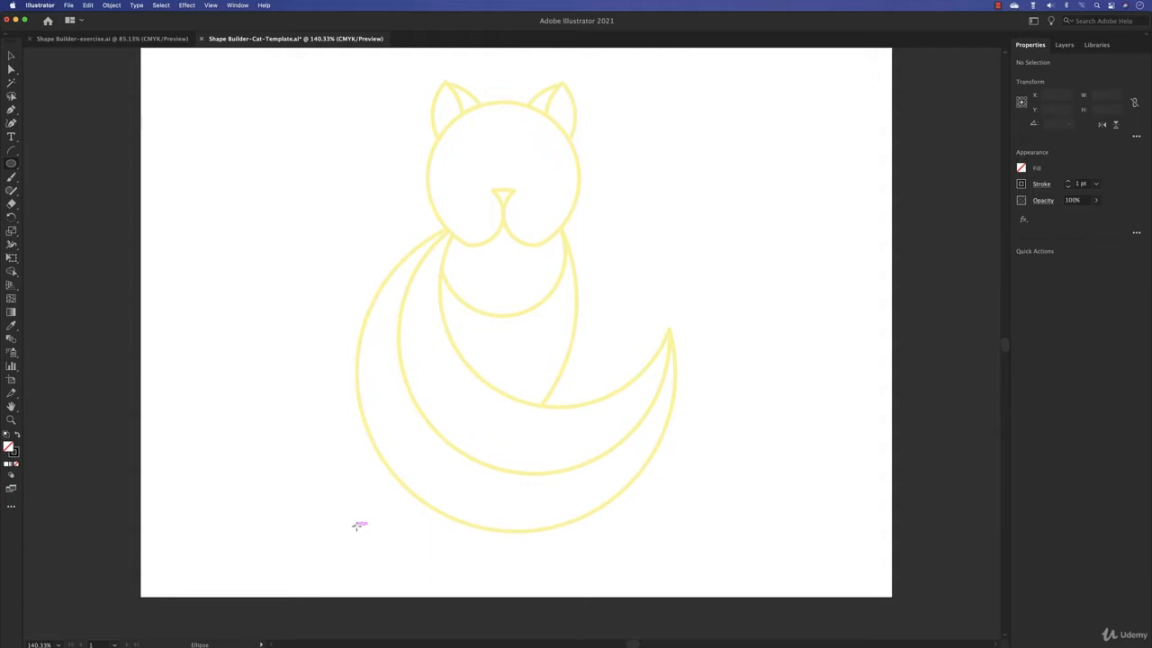
left_click_drag(358, 525, 683, 214)
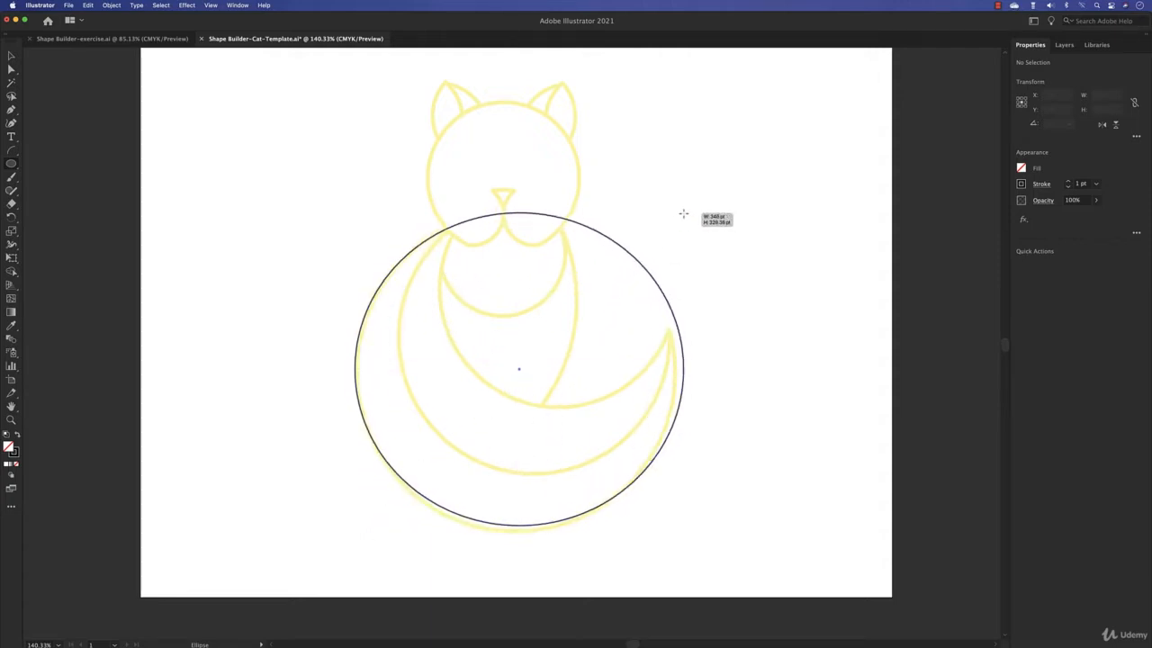
key("shift")
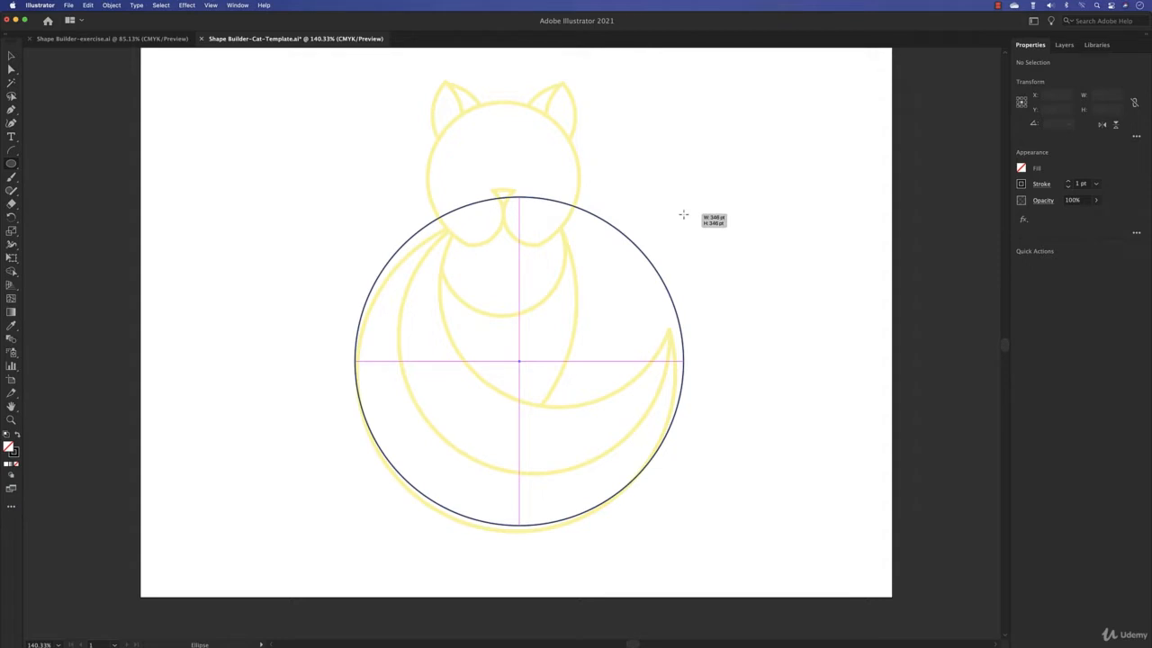
left_click_drag(683, 214, 676, 239)
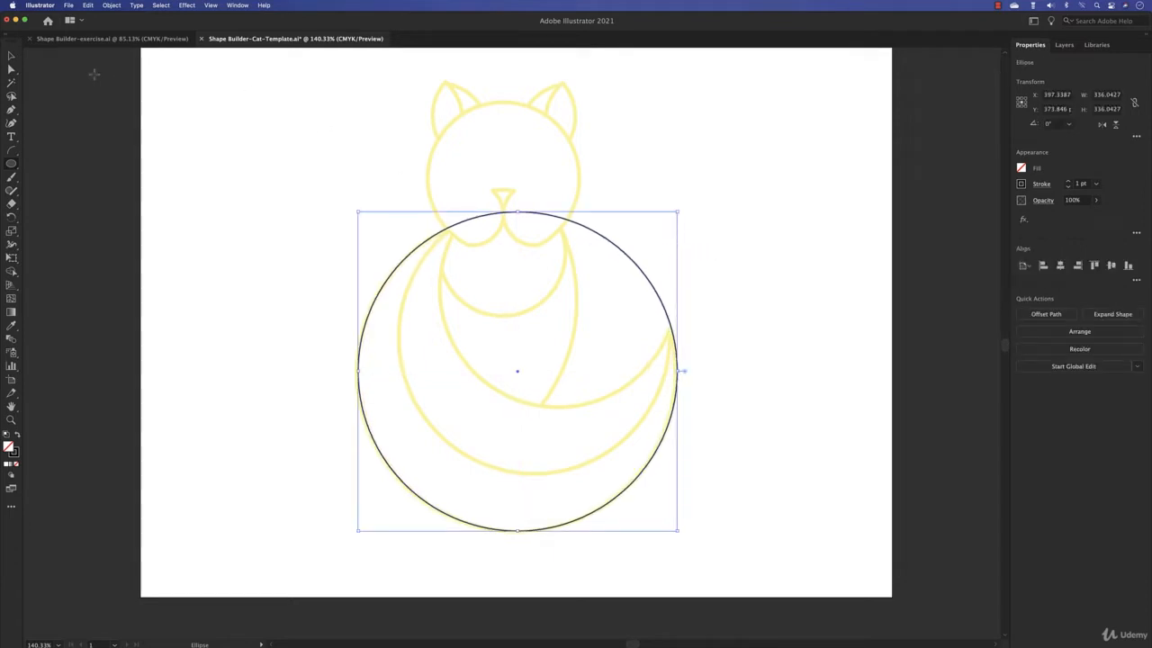
left_click(11, 58)
left_click(326, 261)
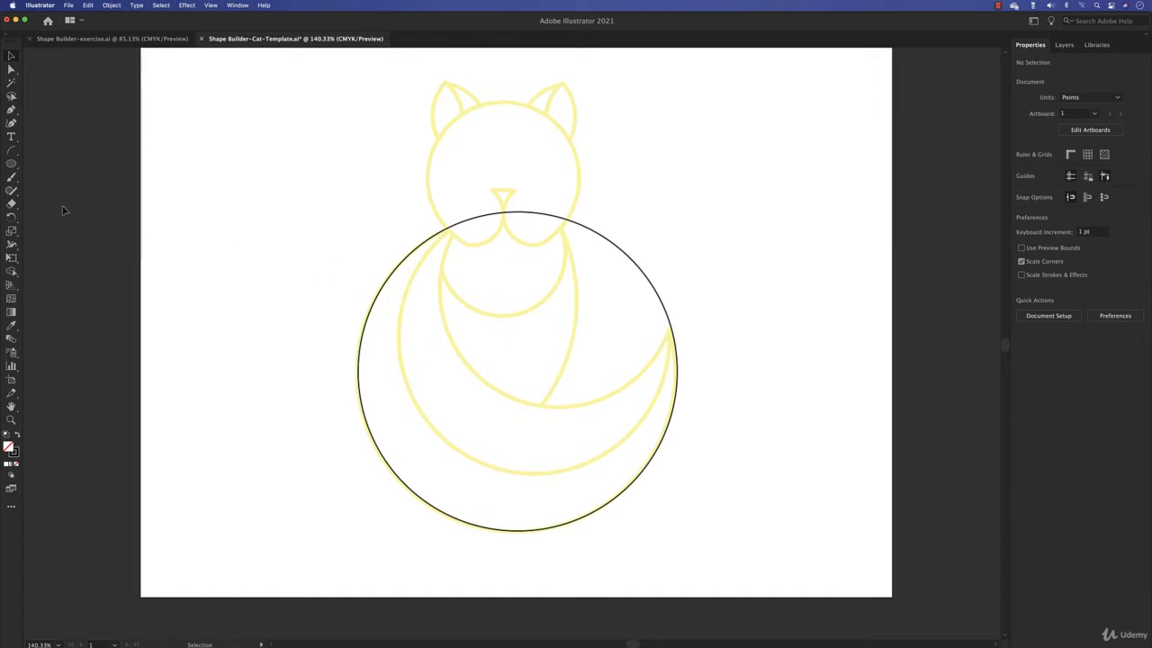
- Draw a second perfect circle about 286 pt across over the inner curve of the cat's tail
left_click(11, 166)
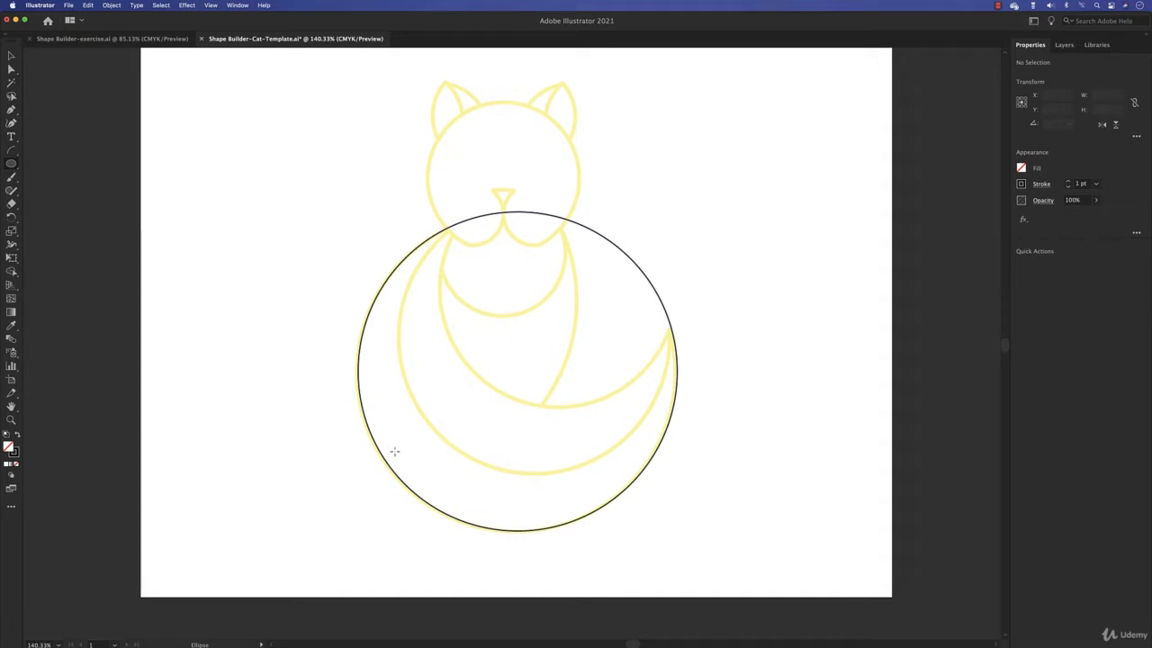
mouse_move(391, 453)
left_mouse_down()
mouse_move(597, 243)
mouse_move(682, 224)
mouse_move(671, 251)
left_mouse_up()
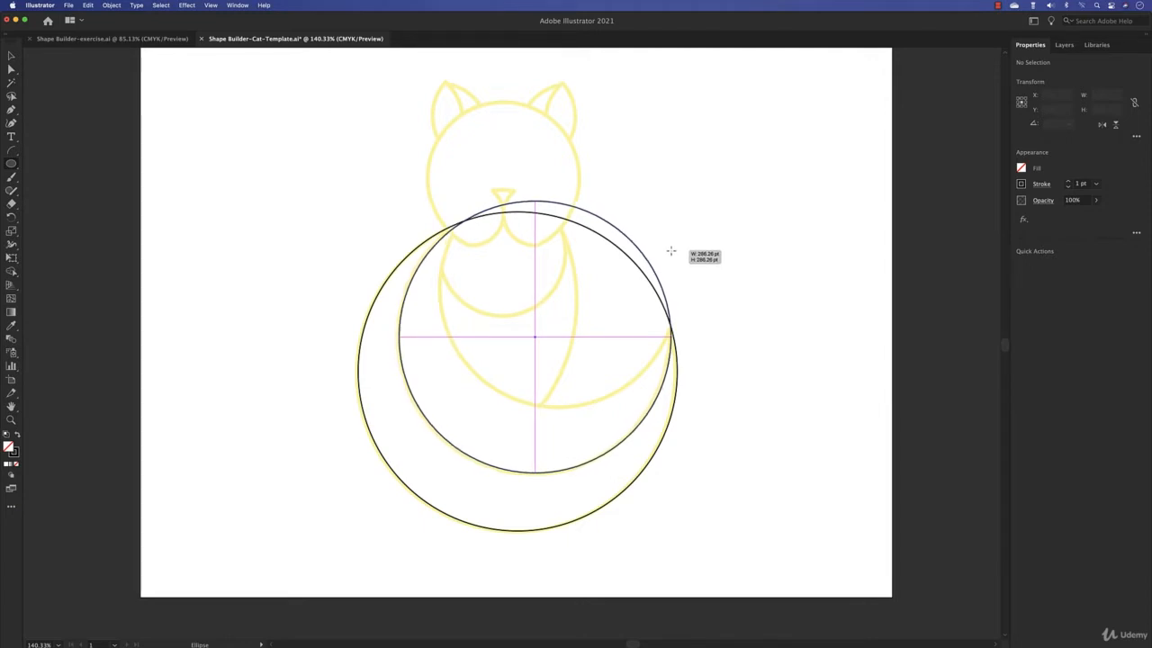
left_click_drag(670, 251, 670, 251)
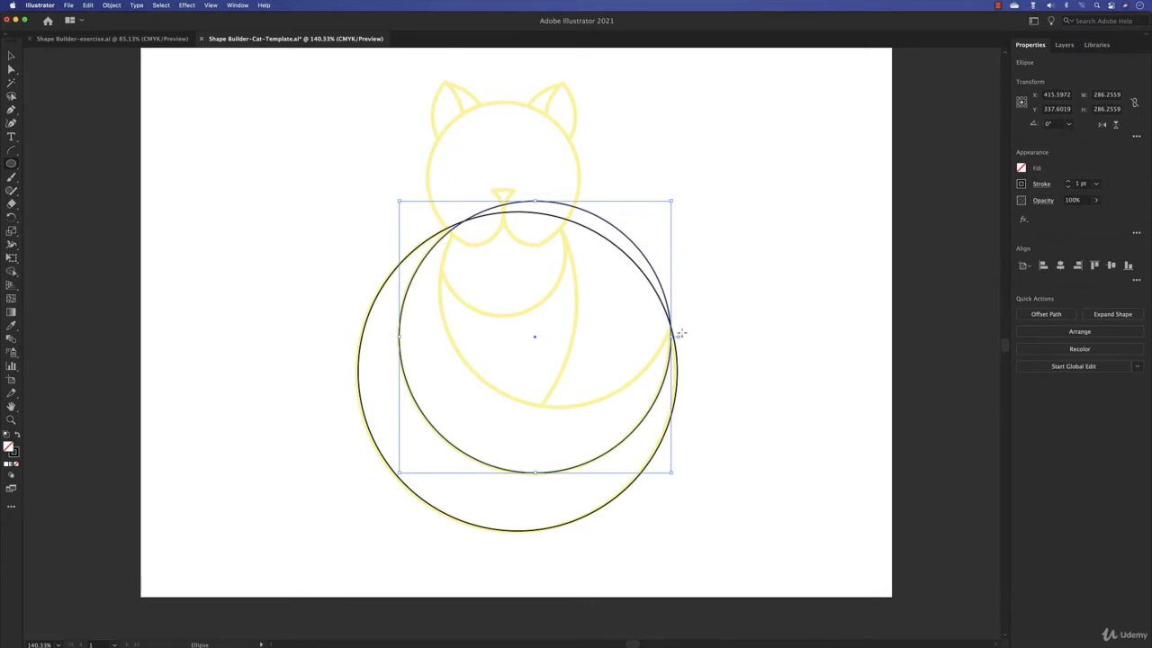
- Select both circles where they cross near the tail tip and shift them together slightly to align with the template
scroll(677, 334, "right", 1)
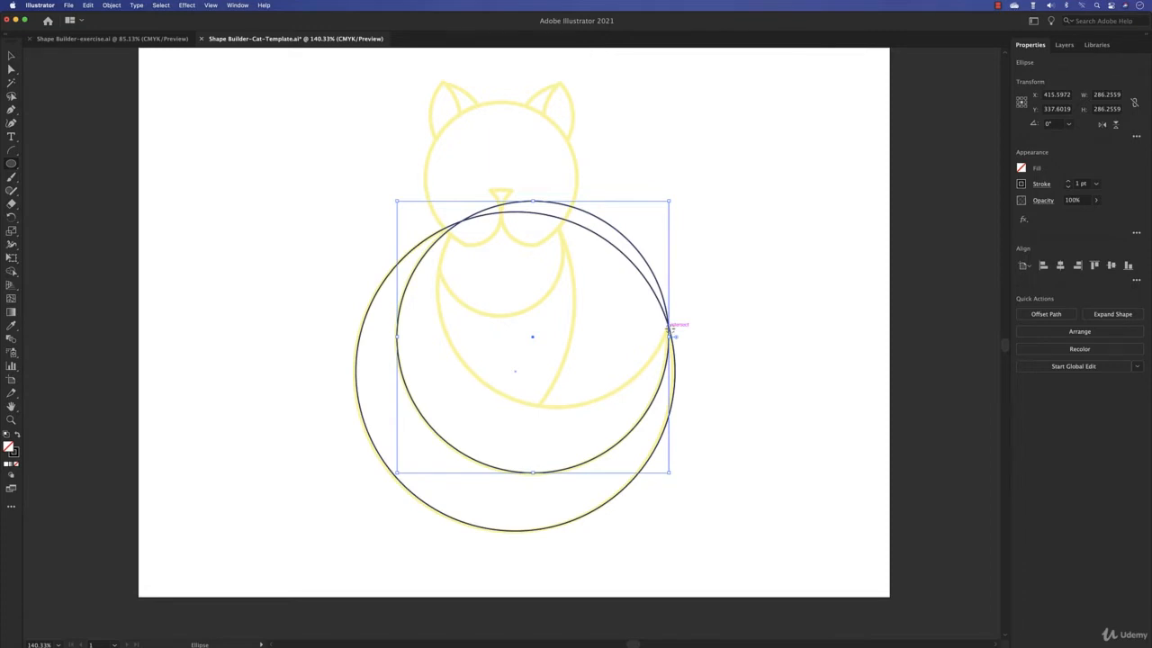
scroll(669, 331, "up", 1)
scroll(669, 331, "up", 8)
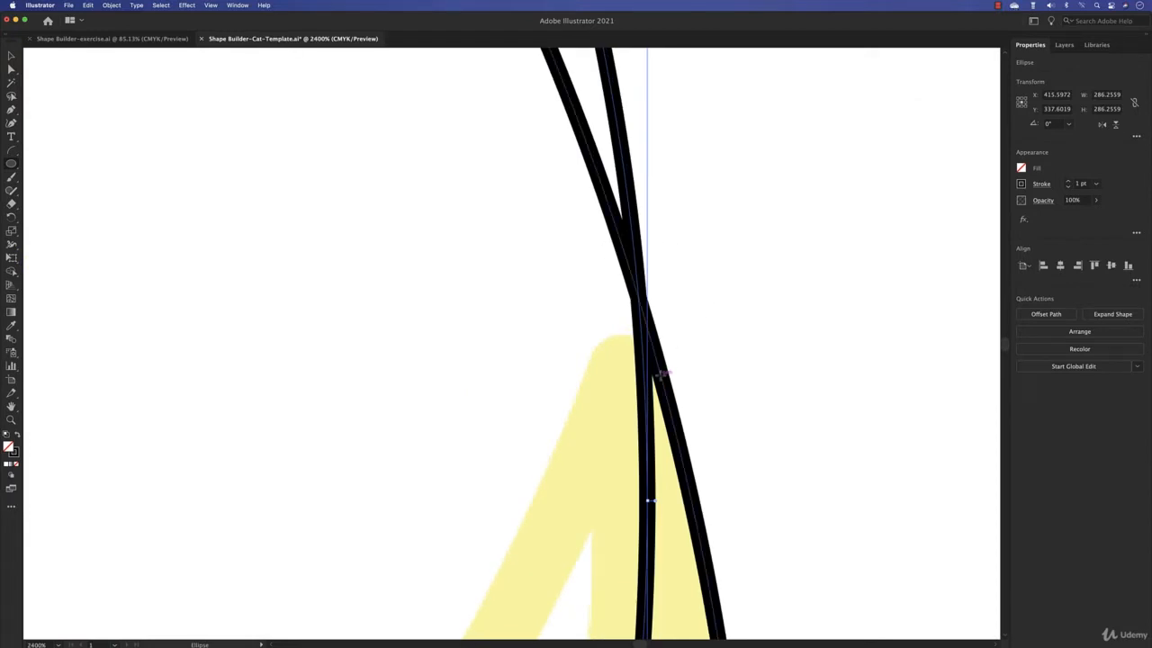
left_click(10, 56)
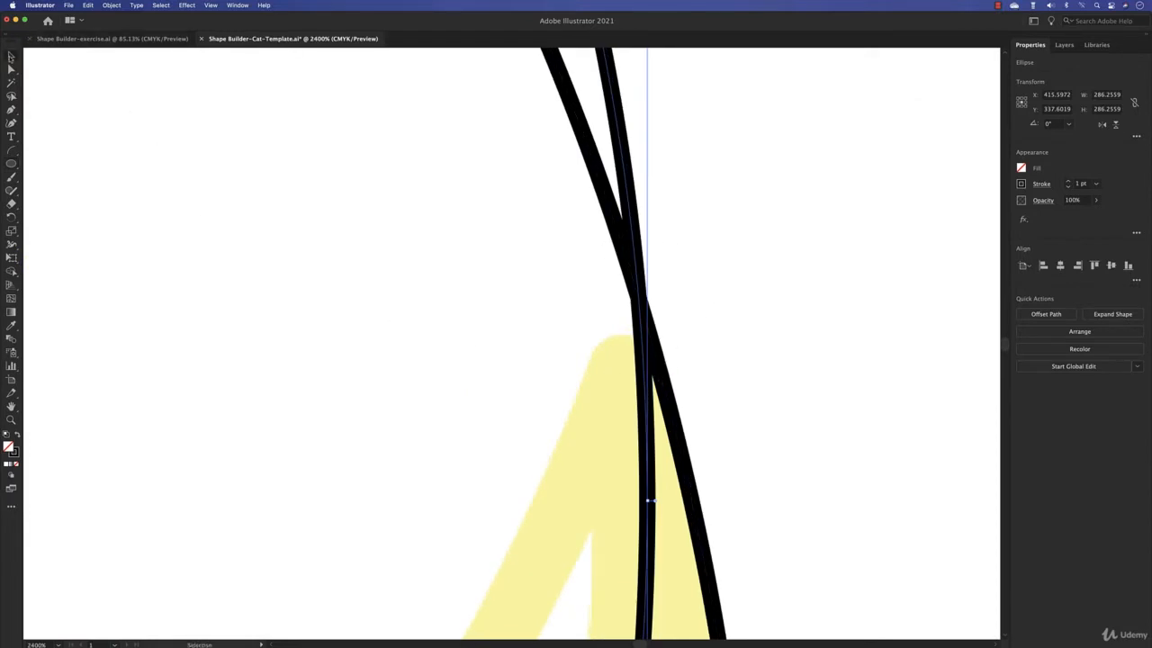
left_click(691, 353)
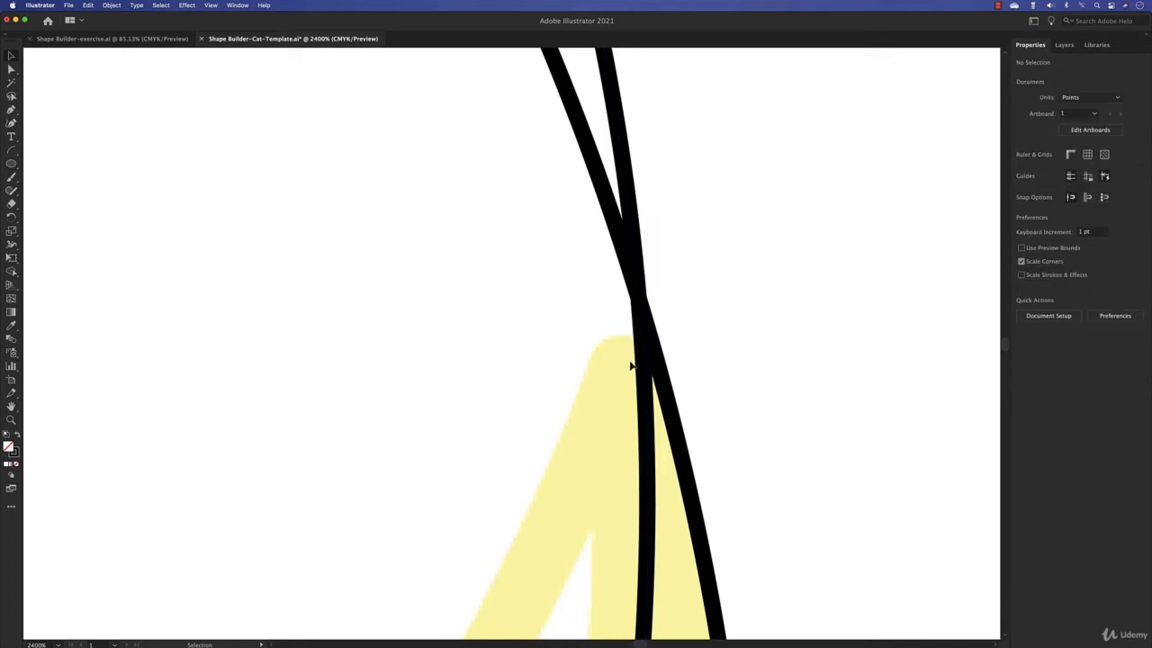
scroll(725, 393, "down", 5)
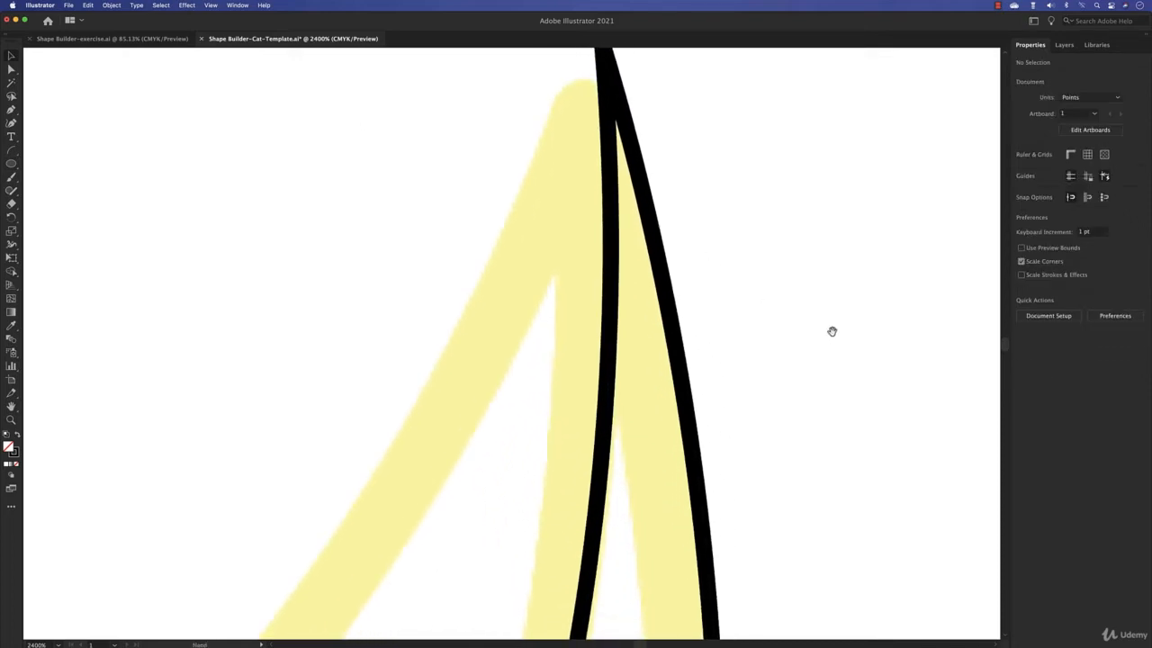
mouse_move(854, 316)
left_mouse_down()
mouse_move(599, 405)
mouse_move(623, 398)
mouse_move(610, 399)
left_mouse_up()
scroll(744, 516, "up", 4)
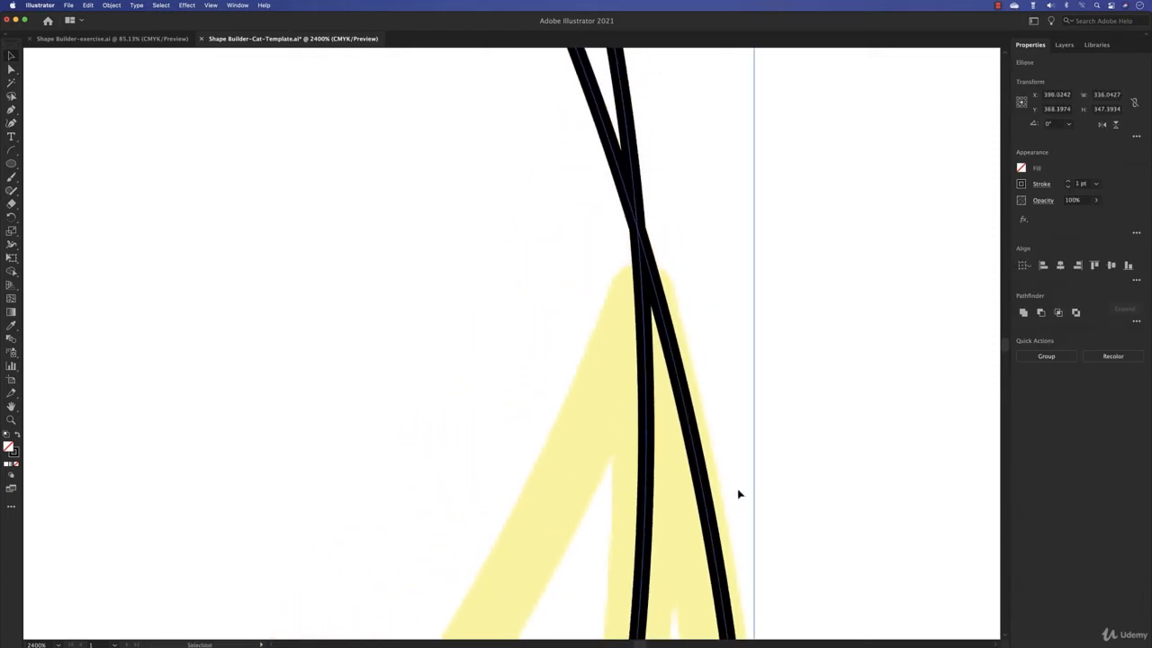
- Nudge only the outer circle slightly so that its edge follows the template at the tail tip
left_click(666, 210)
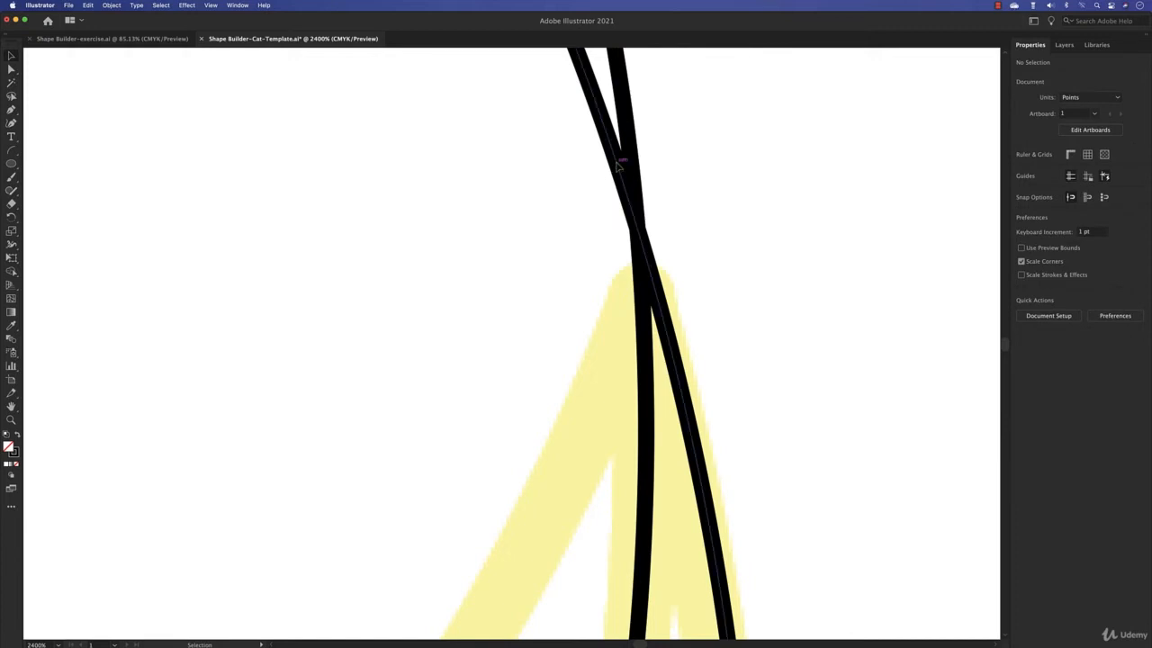
left_click_drag(616, 172, 614, 180)
scroll(494, 377, "down", 8)
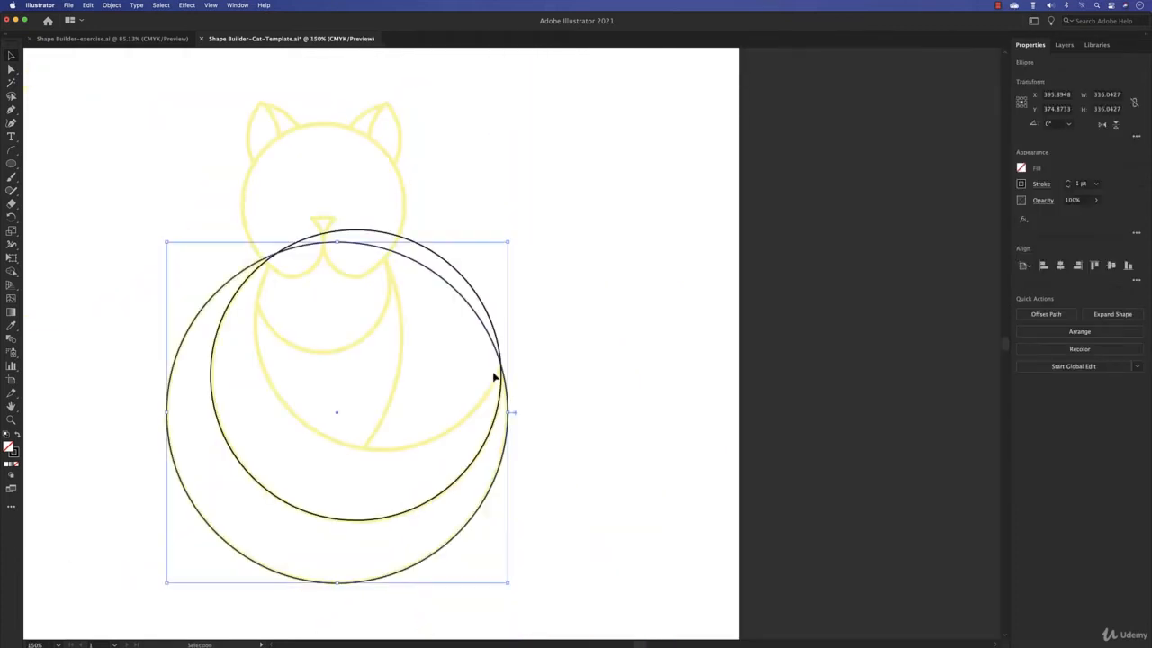
- Try scaling the outer circle down to about 331 pt, undo the resize, and deselect the circle
left_click_drag(399, 403, 519, 378)
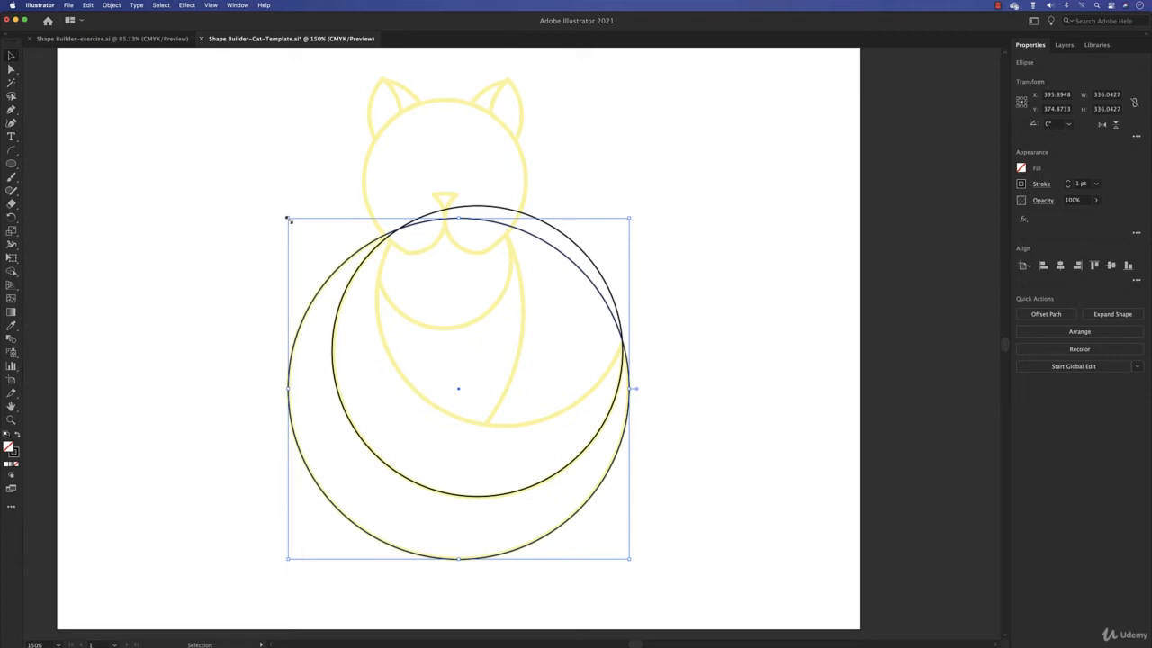
mouse_move(288, 218)
left_mouse_down()
mouse_move(311, 242)
mouse_move(292, 222)
left_mouse_up()
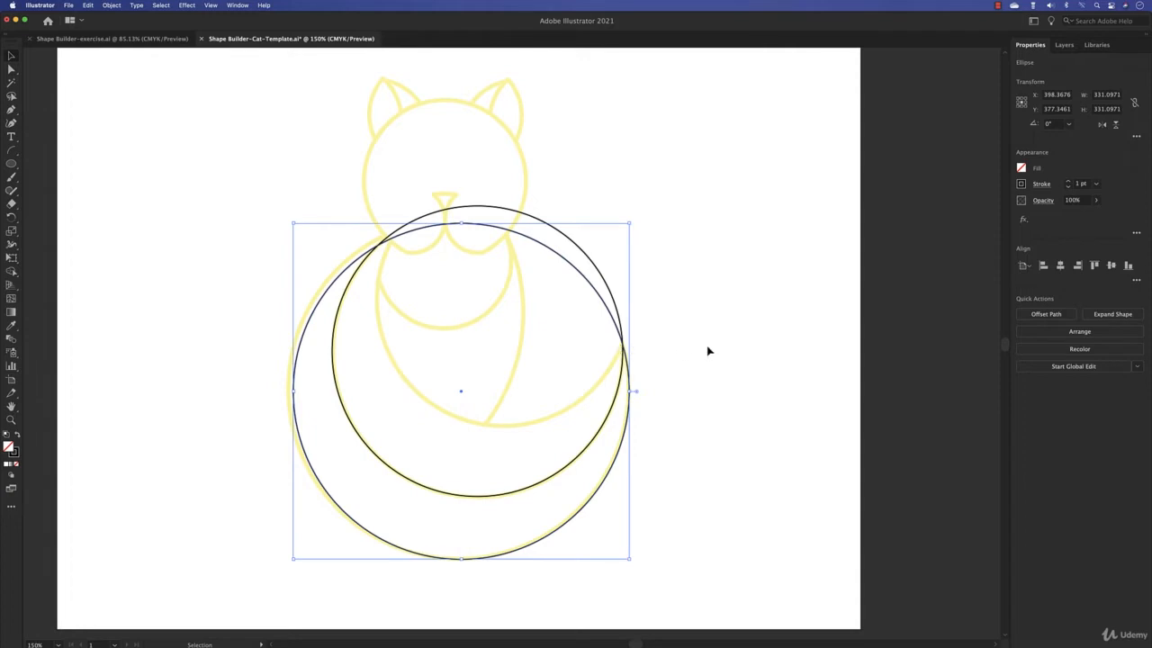
key("super+z")
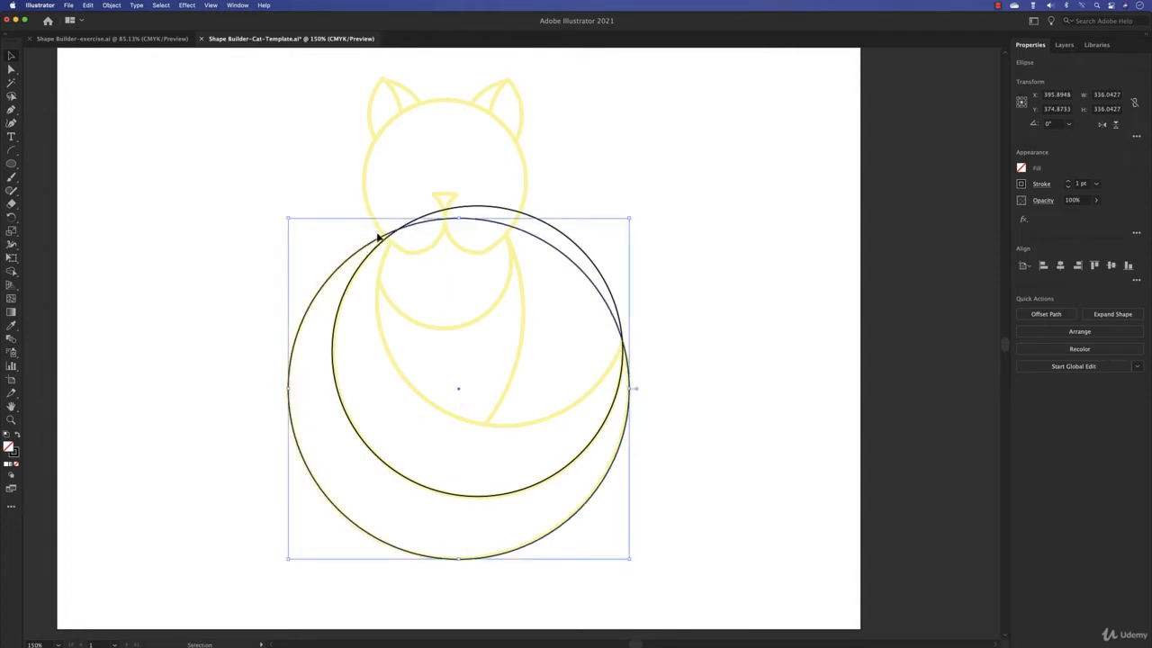
left_click(649, 386)
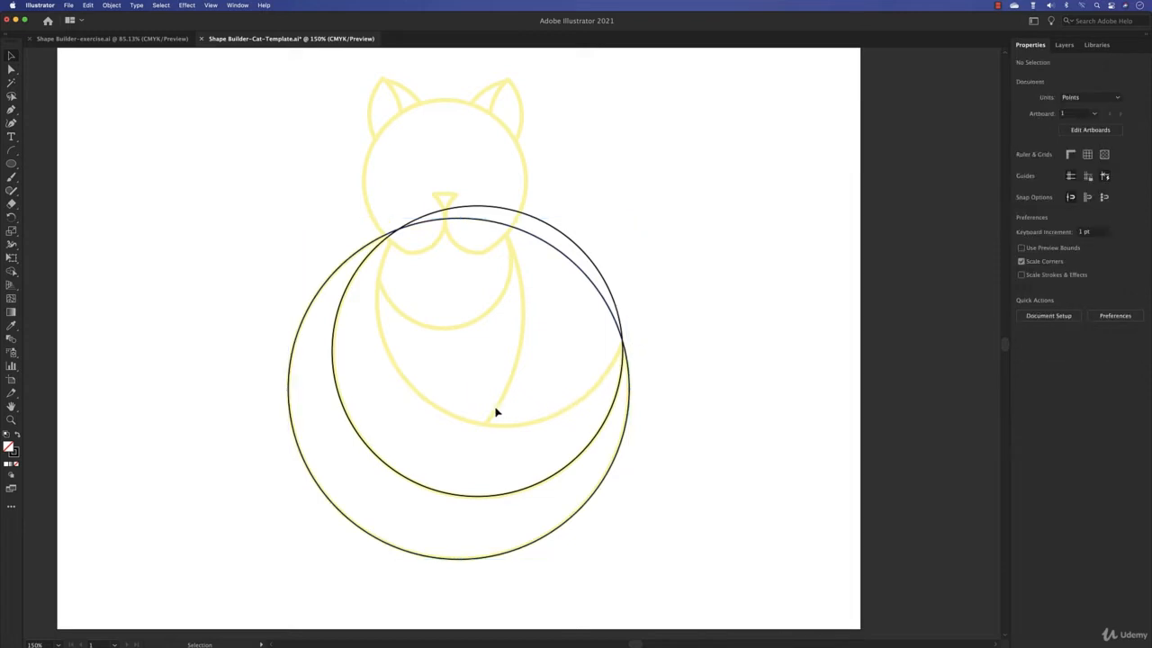
- Draw a perfect circle about 250 pt across, following the template curve under the cat's body up to the tail tip
left_click(12, 165)
left_click(12, 165)
left_click(81, 190)
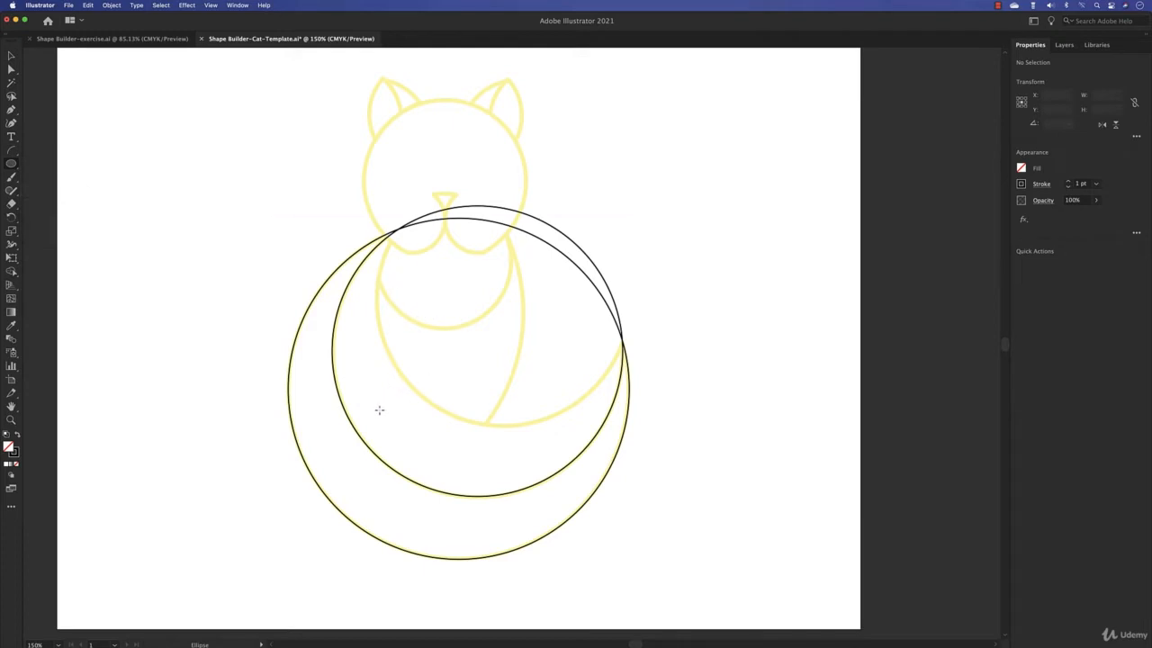
left_click_drag(379, 409, 631, 206)
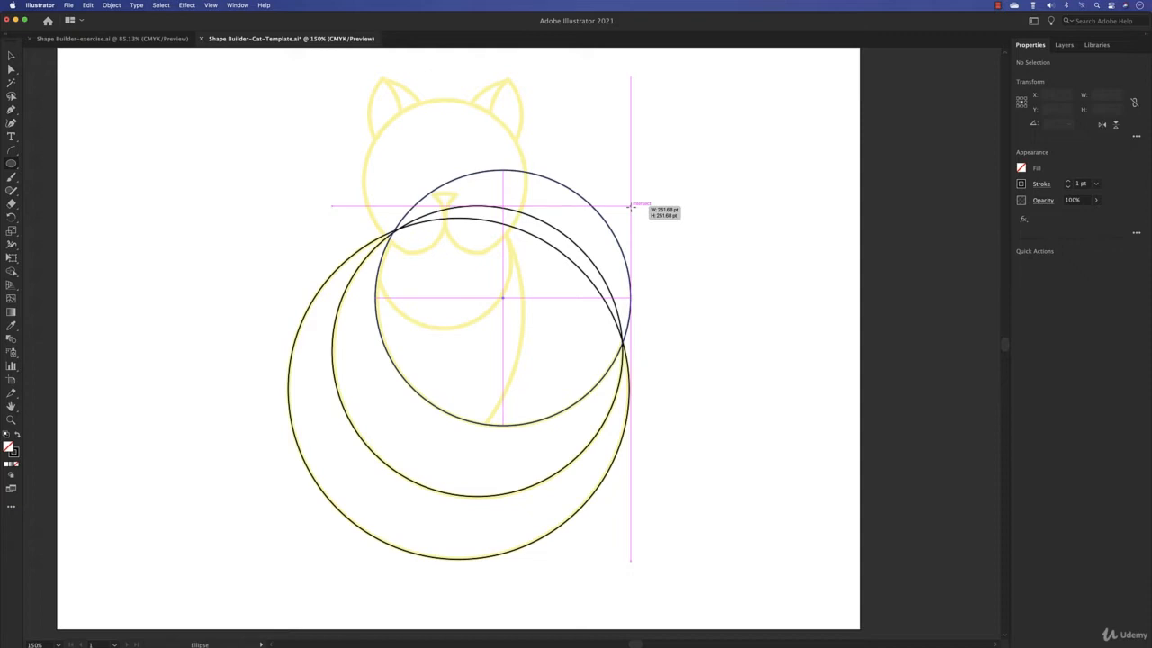
left_click_drag(631, 206, 629, 209)
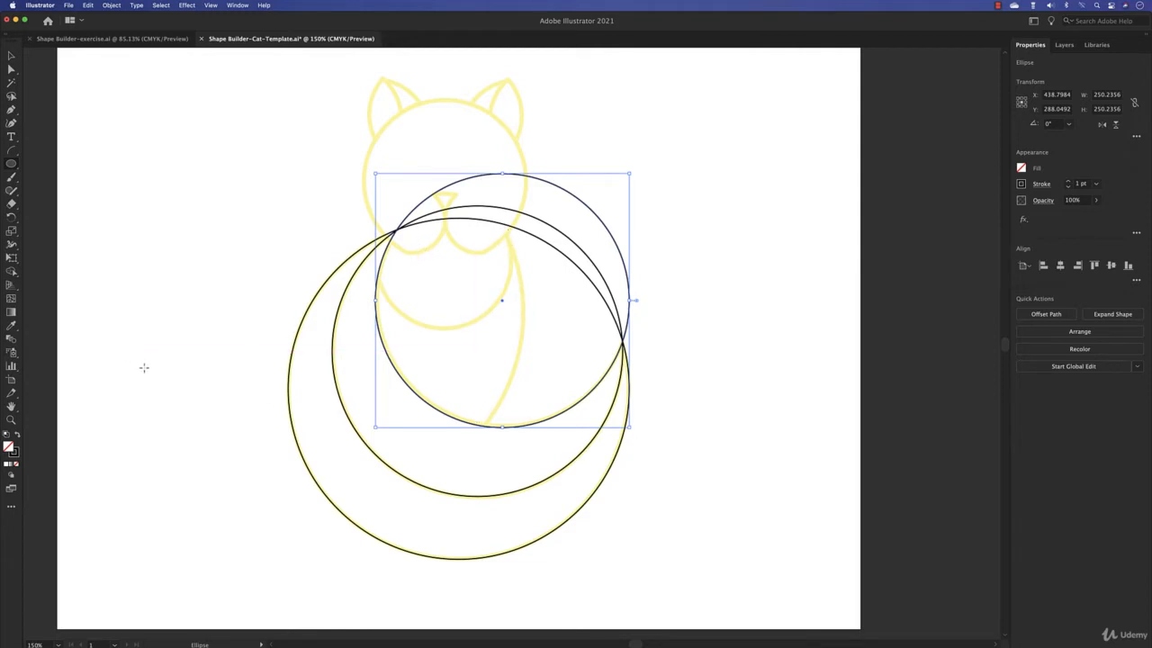
- Draw a circle about 372 pt across whose edge follows the body's right side, and one about 133 pt across over the chest
left_click_drag(144, 367, 523, 395)
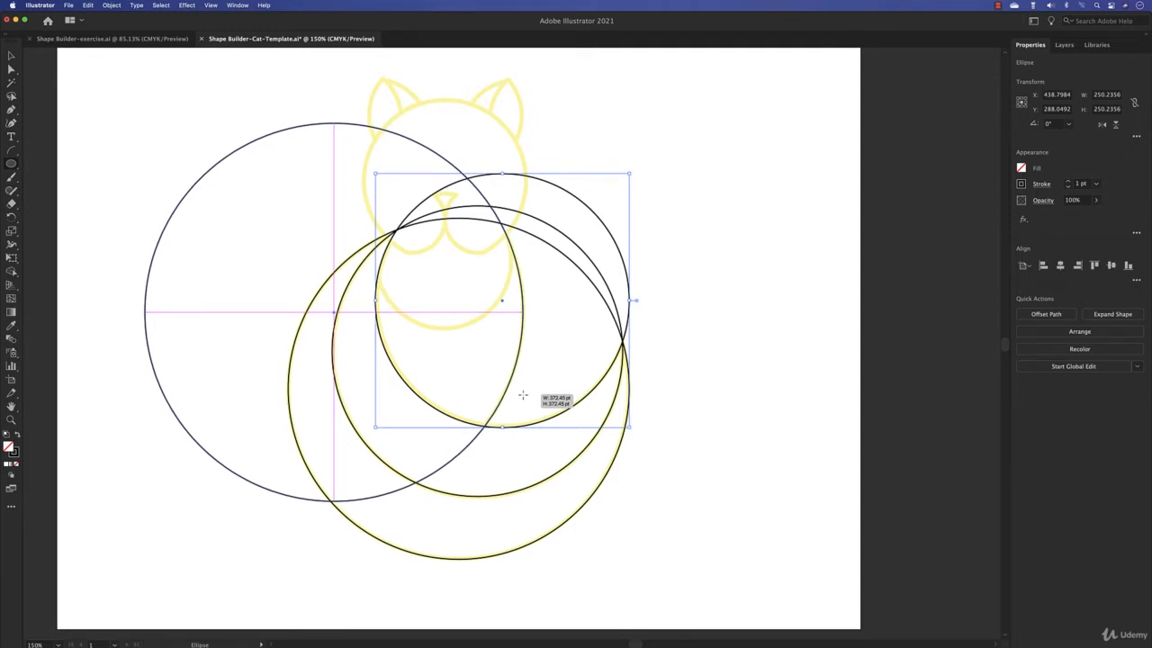
left_click_drag(523, 395, 523, 395)
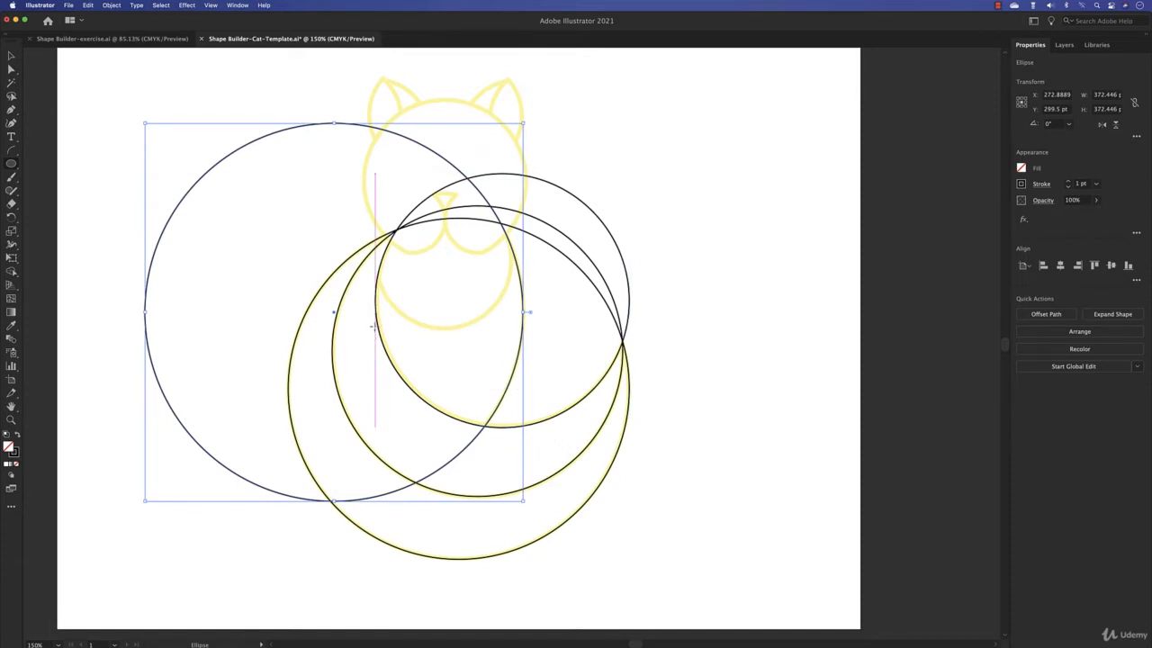
left_click_drag(375, 327, 511, 232)
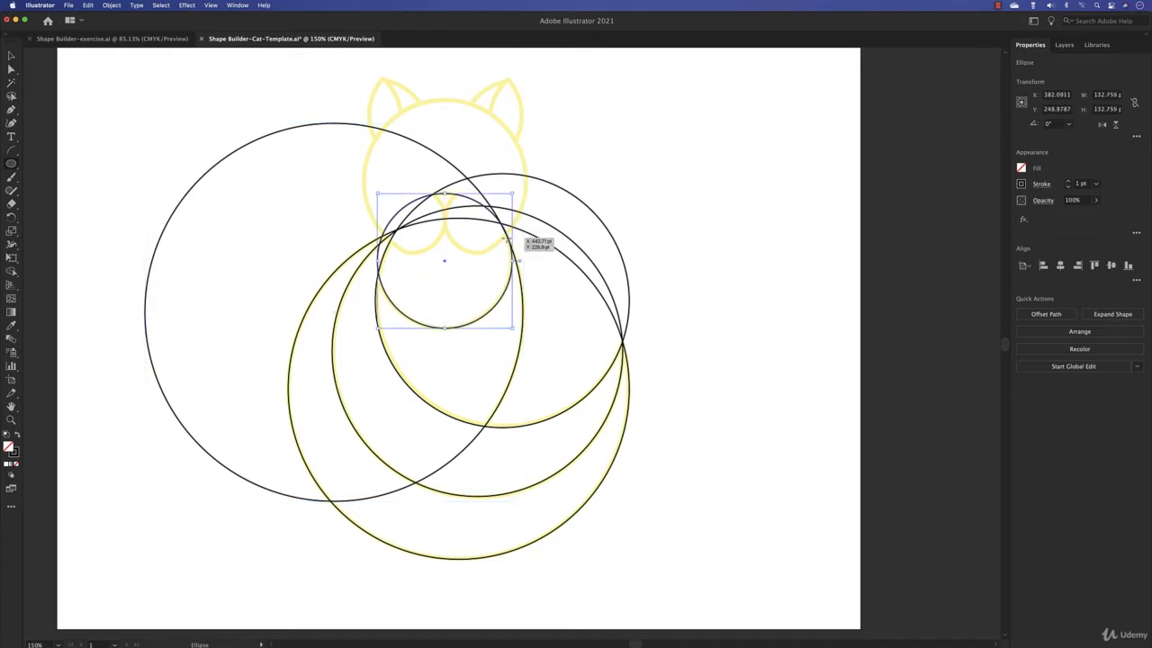
- Examine closely how the chest circle and the largest circle meet along the right side of the cat's neck
key("super+equal")
key("super+equal")
key("super+equal")
key("super+equal")
key("super+equal")
key("super+equal")
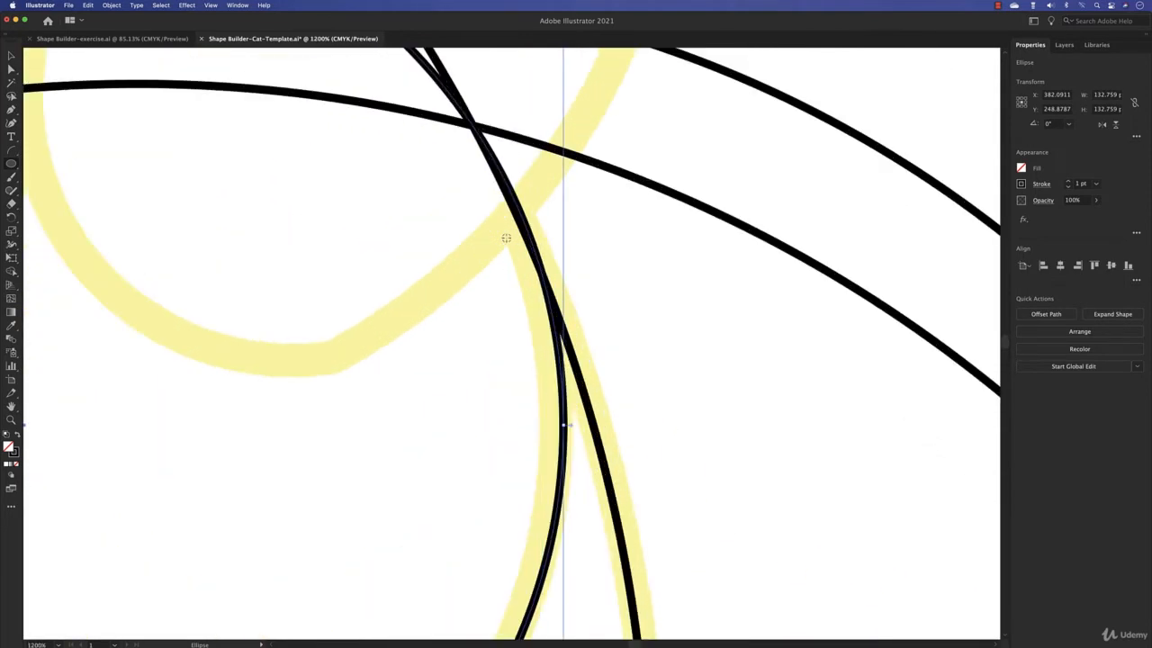
scroll(438, 284, "down", 2)
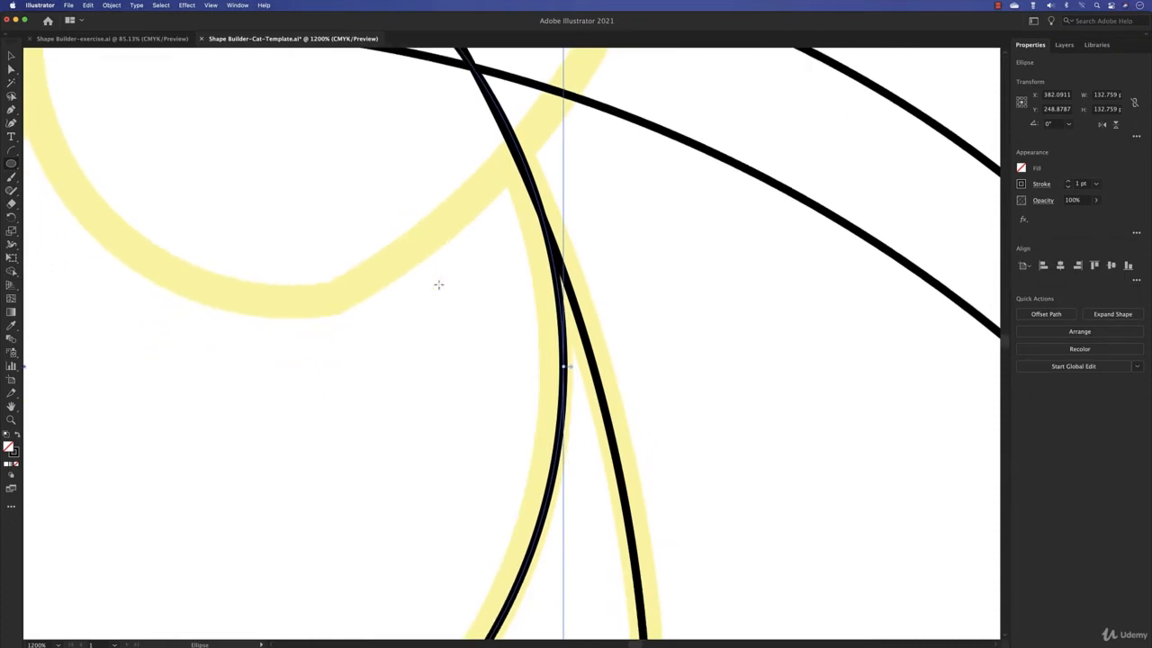
key("super+minus")
key("super+minus")
key("super+minus")
key("super+minus")
key("super+minus")
key("super+minus")
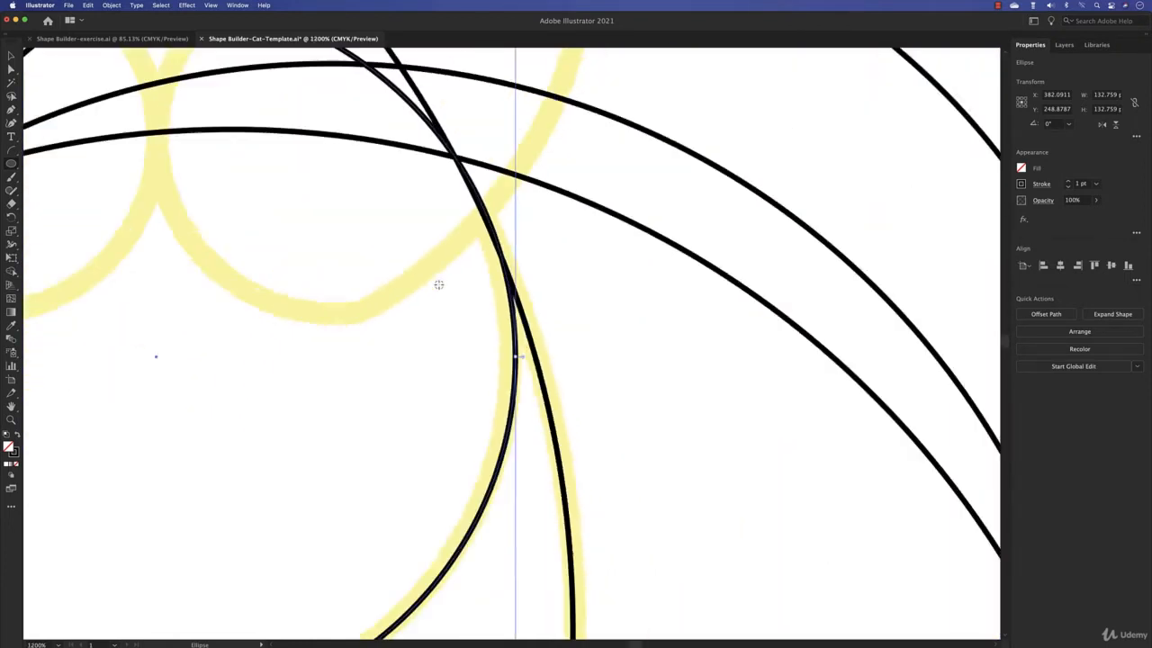
left_click_drag(399, 281, 482, 332)
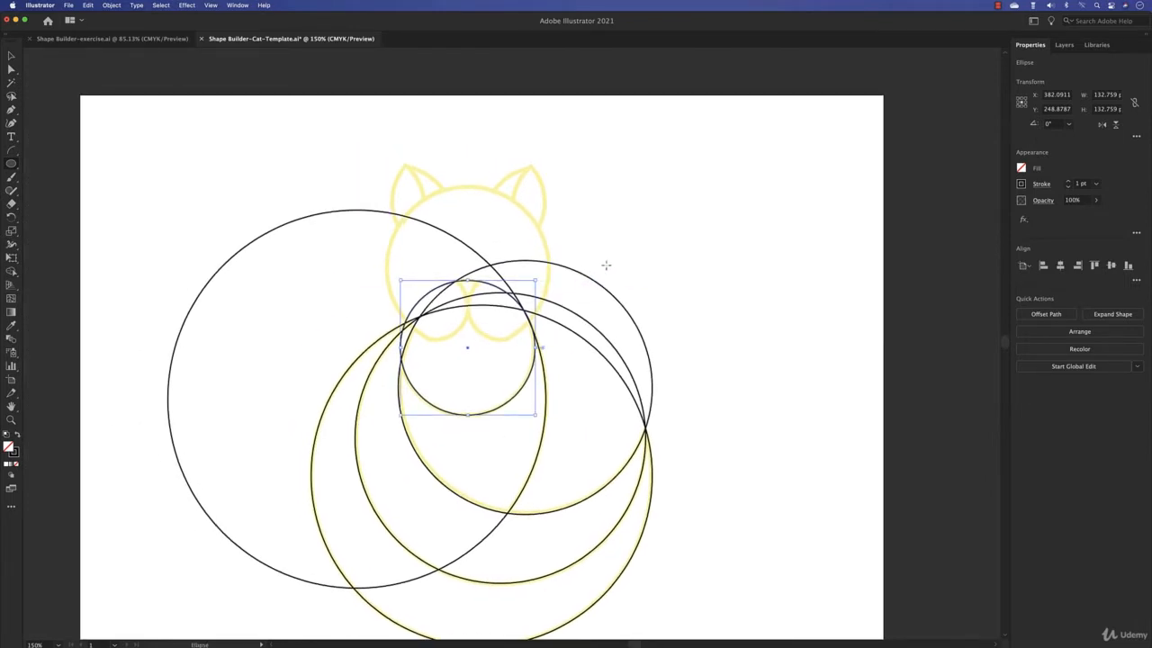
- Select all the circles and remove the large area outside the tail on the left with the Shape Builder
left_click(12, 58)
left_click(604, 236)
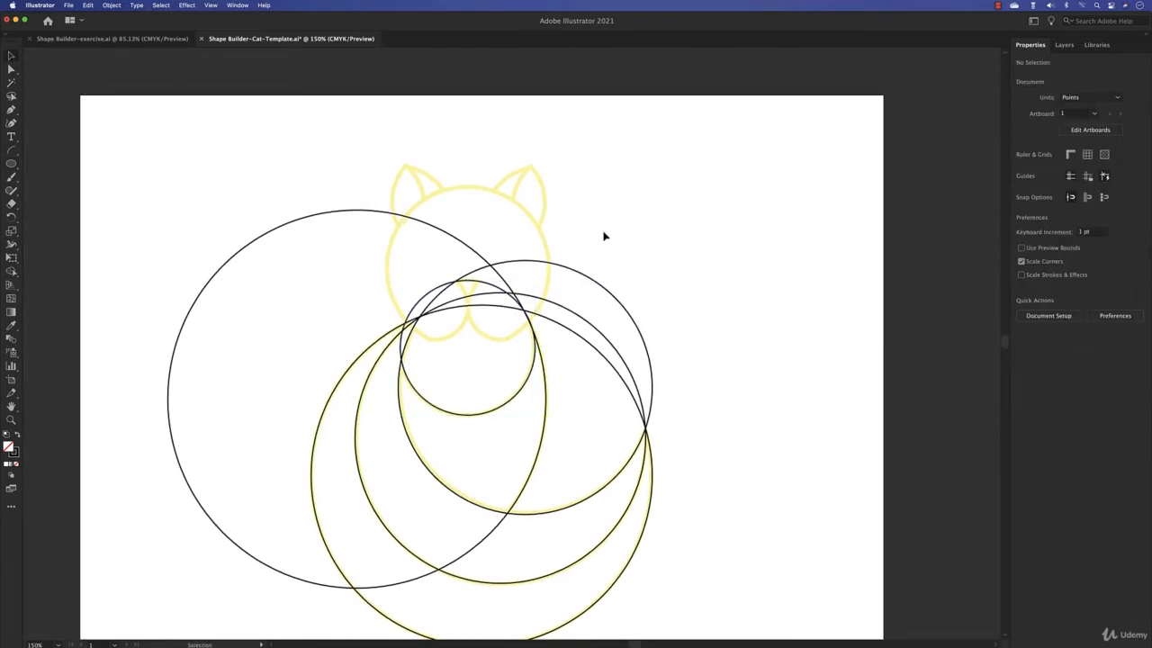
left_click(468, 285)
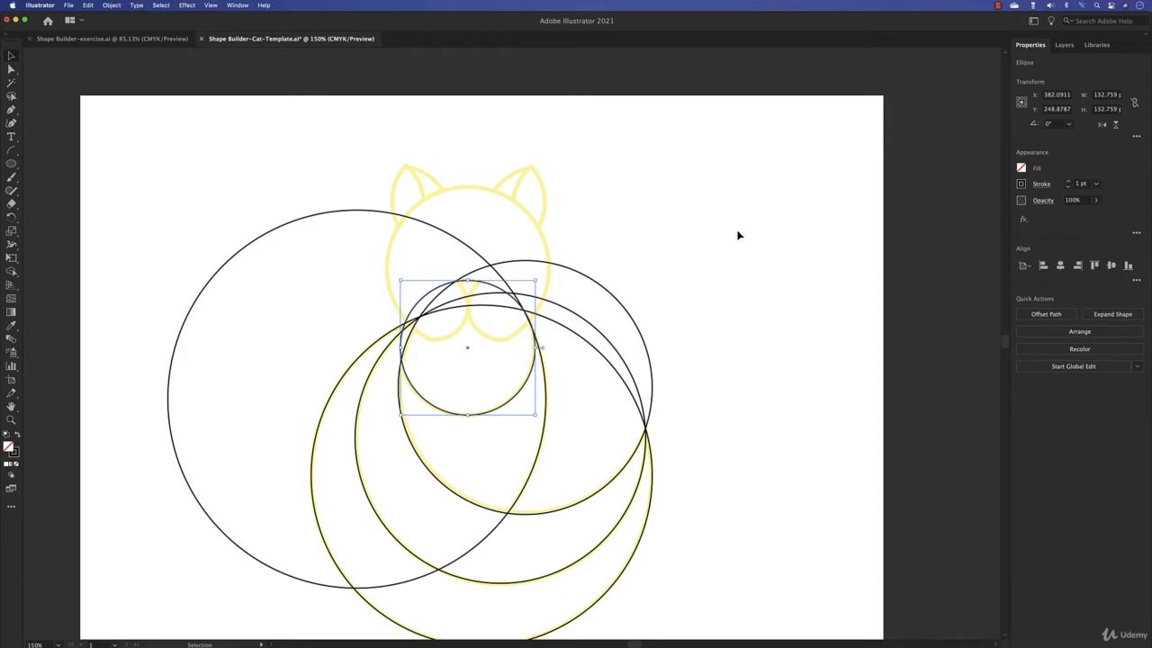
left_click_drag(738, 234, 245, 624)
left_click_drag(13, 272, 41, 272)
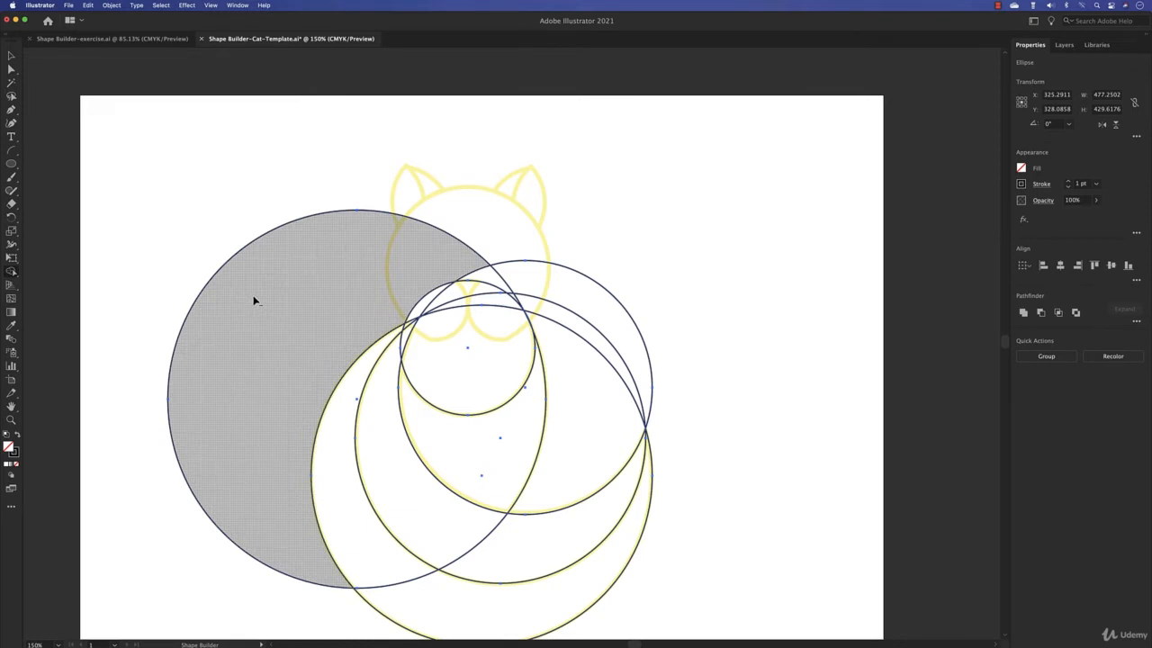
left_click(254, 301, "alt")
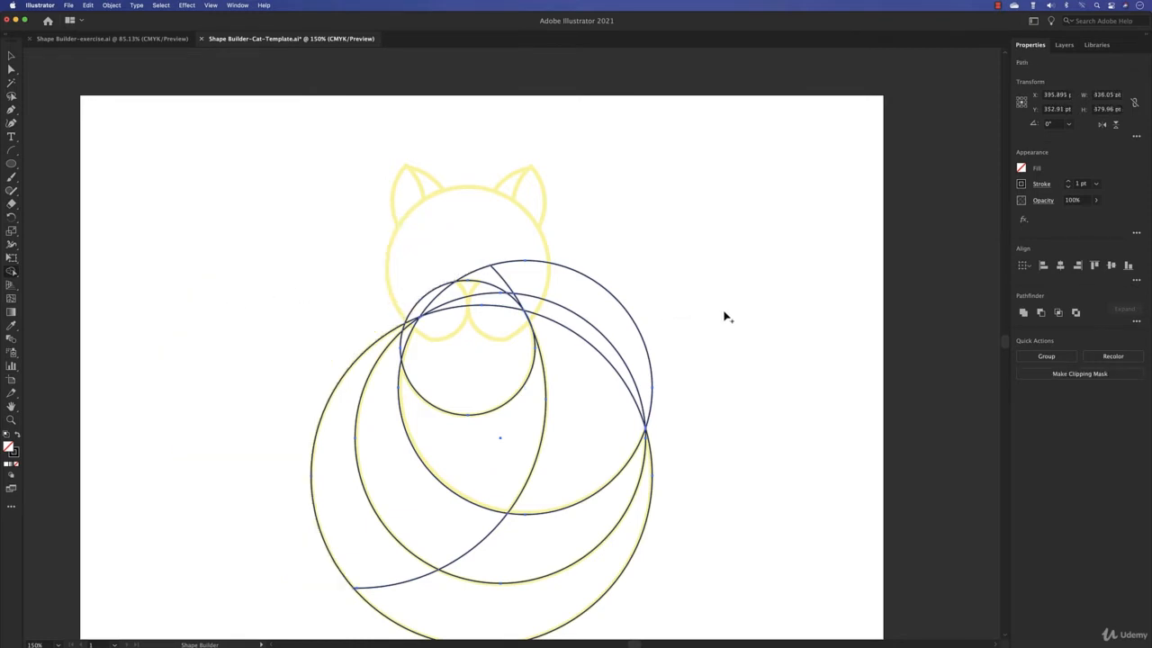
- Remove the surplus outer arcs above the body and tail and the leftover arc crossing the lower tail
left_click(613, 299, "alt")
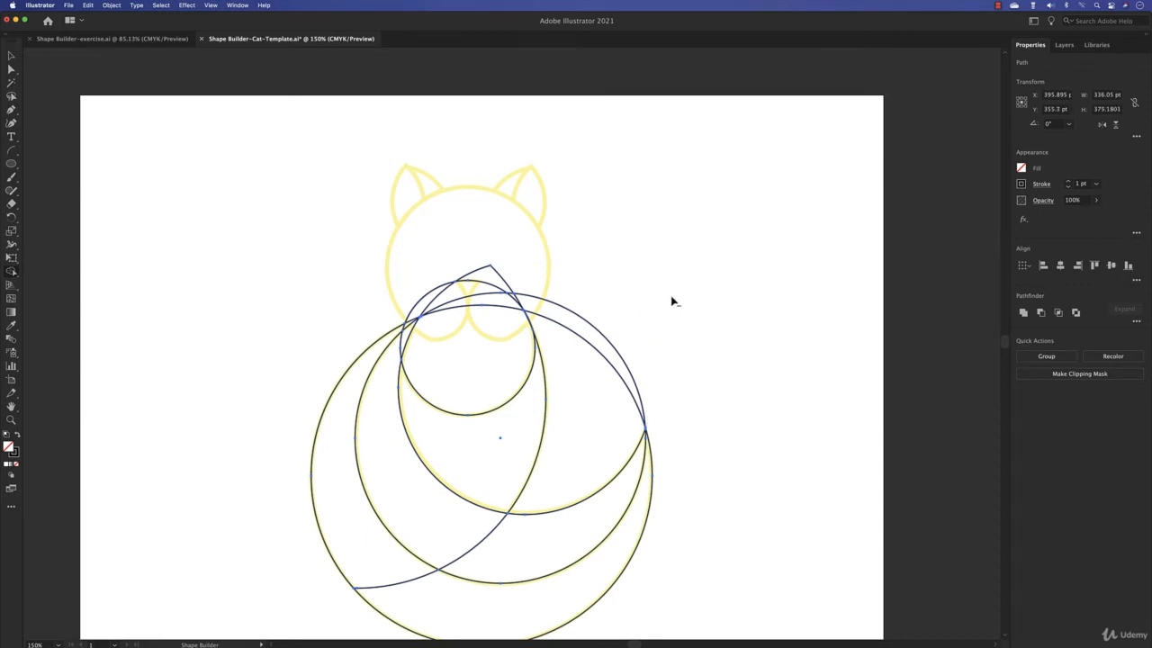
left_click(481, 274, "alt")
left_click(612, 399, "alt")
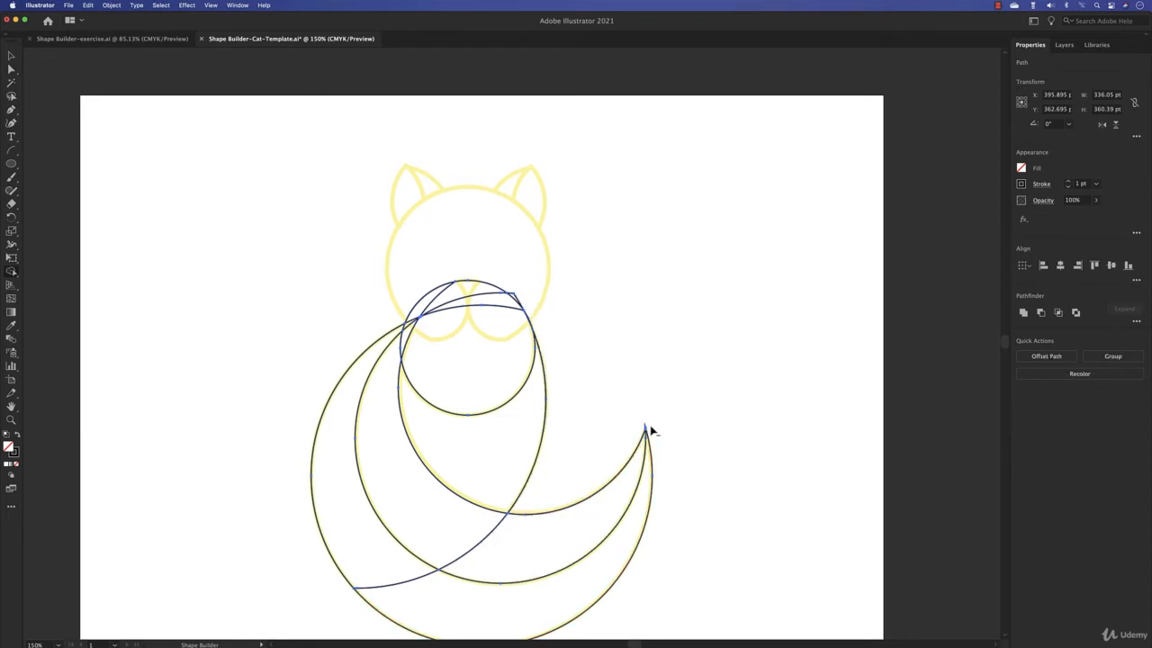
left_click(493, 536, "alt")
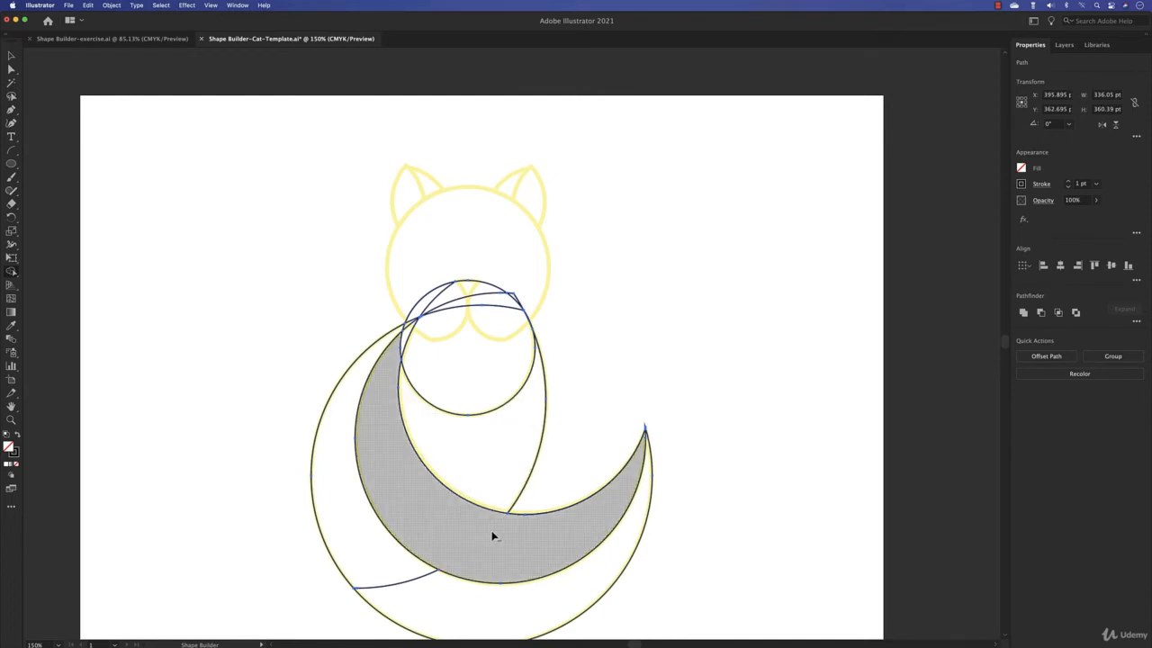
left_click(413, 584, "alt")
key("super+z")
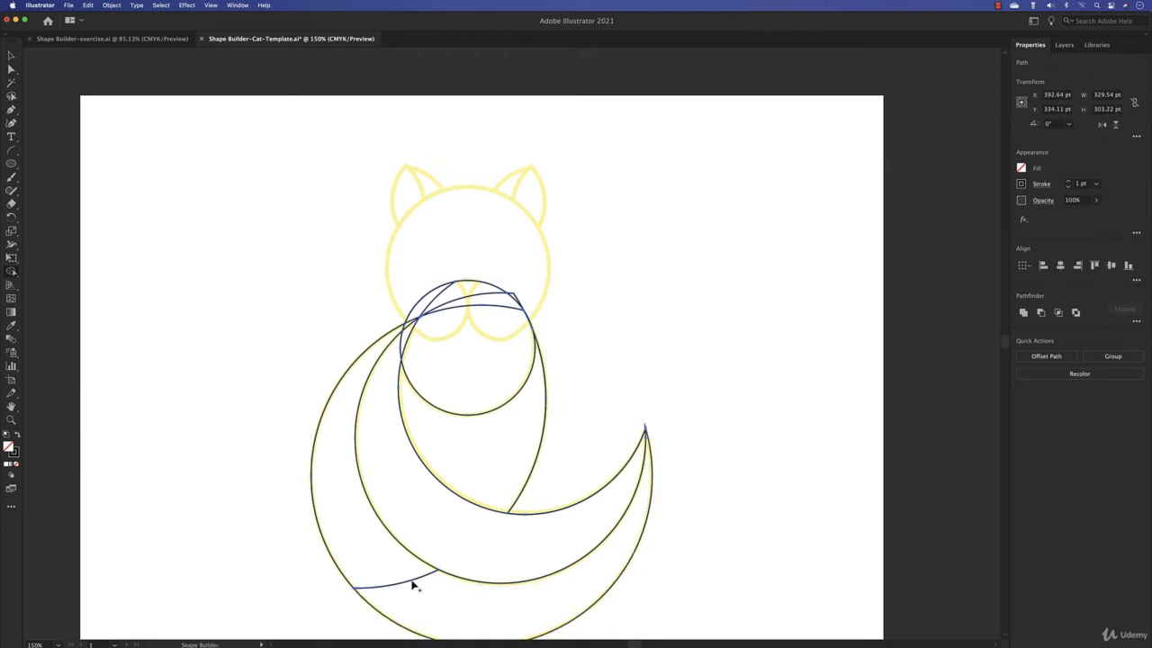
- Remove the surplus arcs crossing the inside of the chest circle beneath the cat's nose
mouse_move(385, 566)
left_mouse_down()
mouse_move(457, 550)
mouse_move(442, 599)
left_mouse_up()
scroll(411, 330, "up", 8)
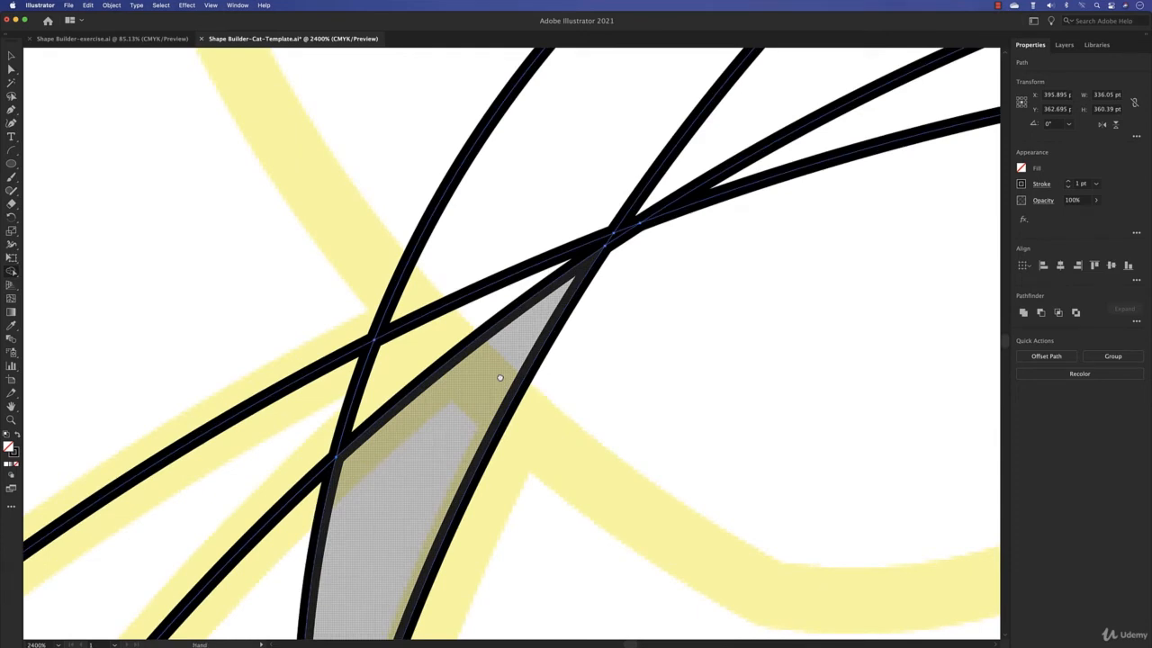
left_click_drag(499, 375, 486, 285)
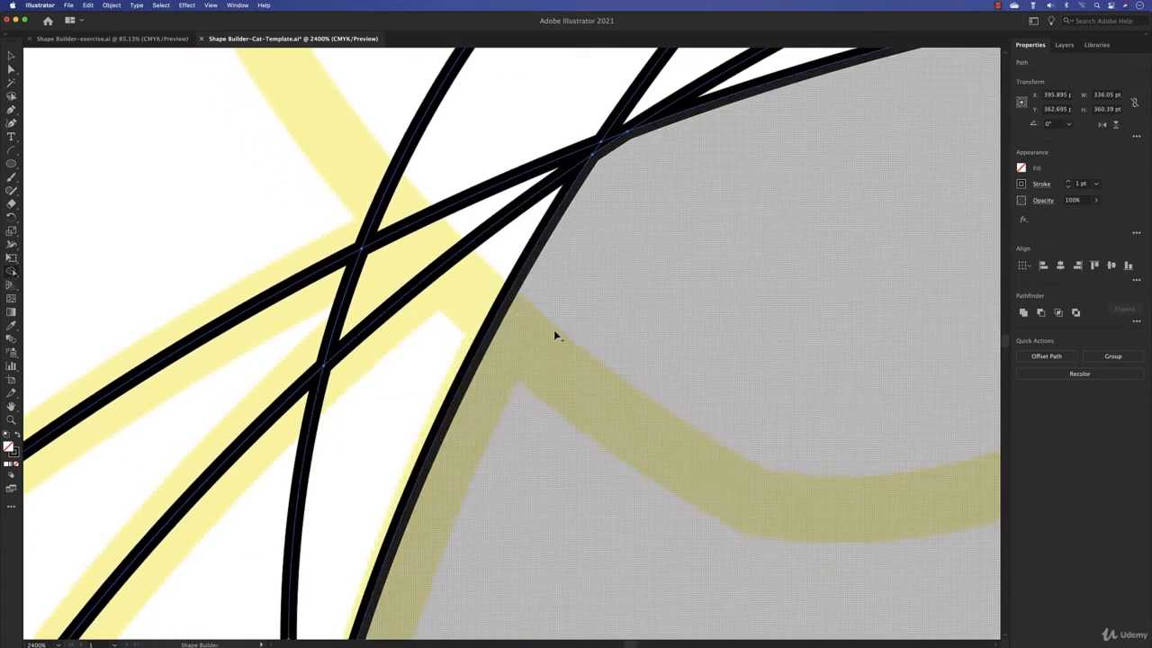
scroll(580, 347, "down", 5)
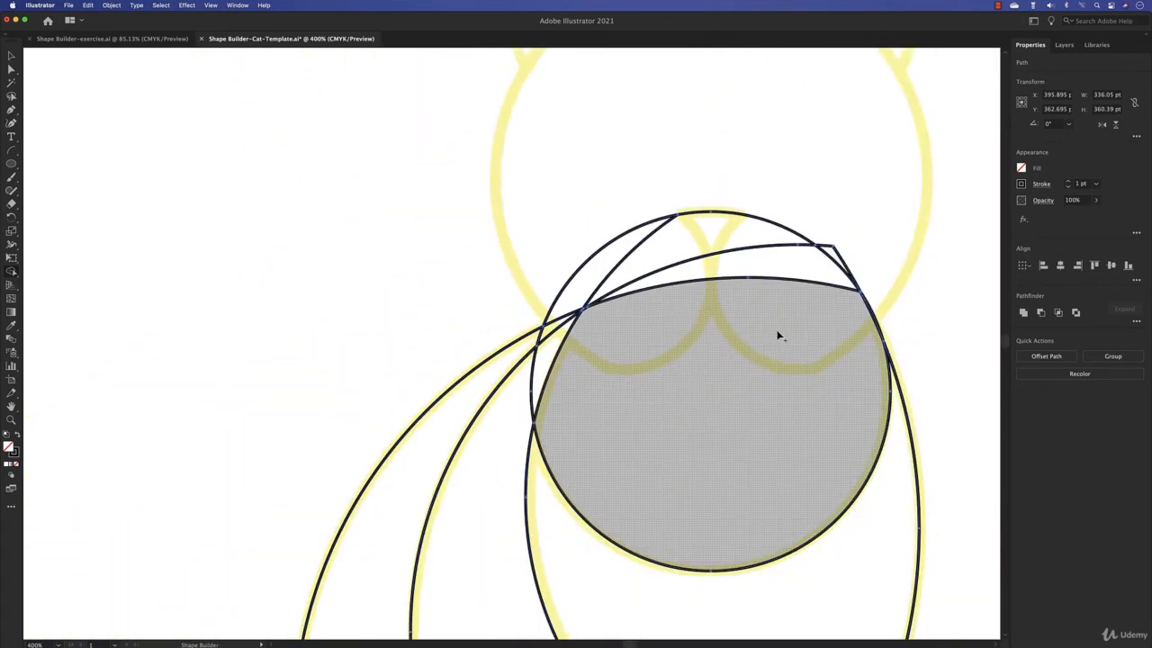
left_click_drag(776, 334, 578, 360)
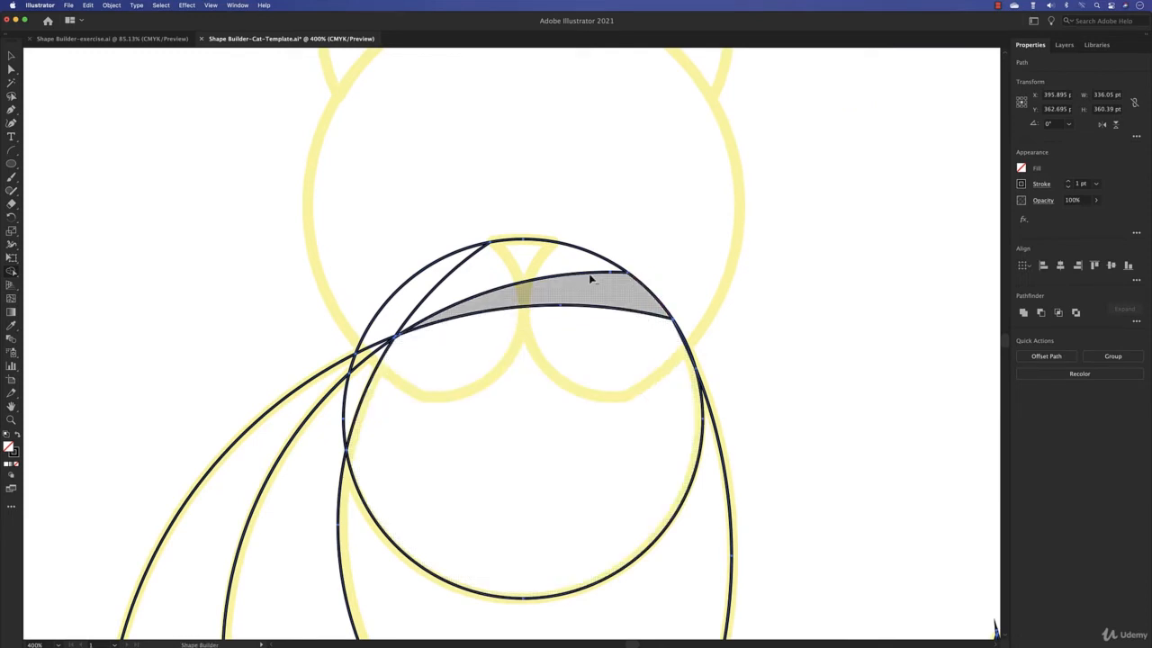
left_click(461, 268, "alt")
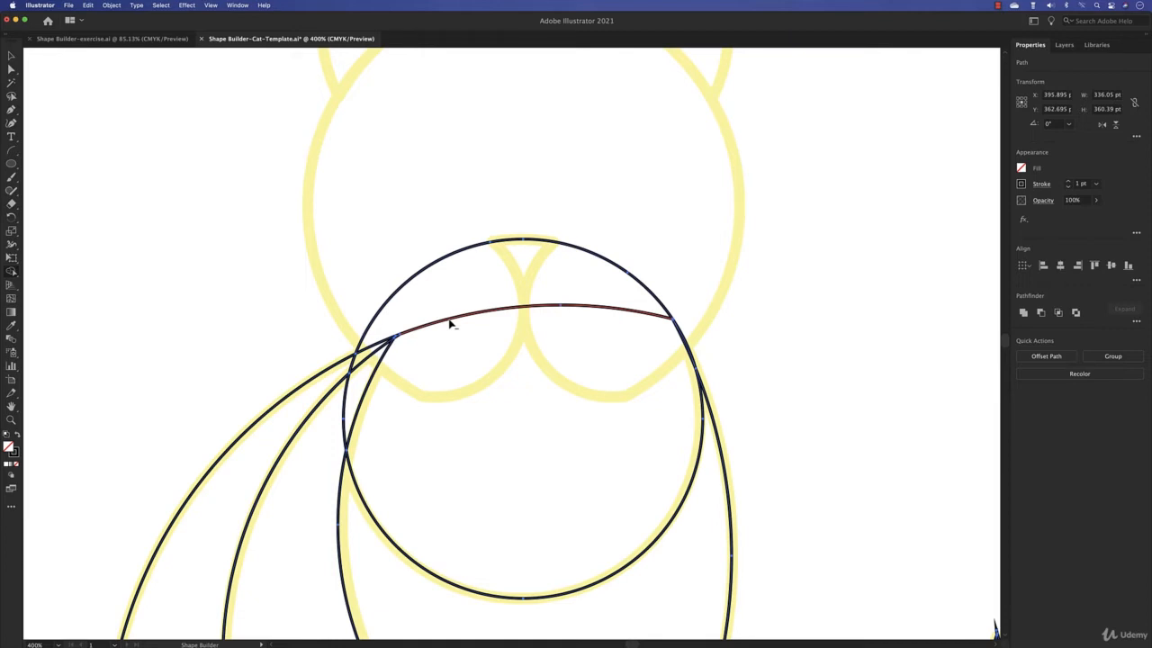
left_click(450, 324, "alt")
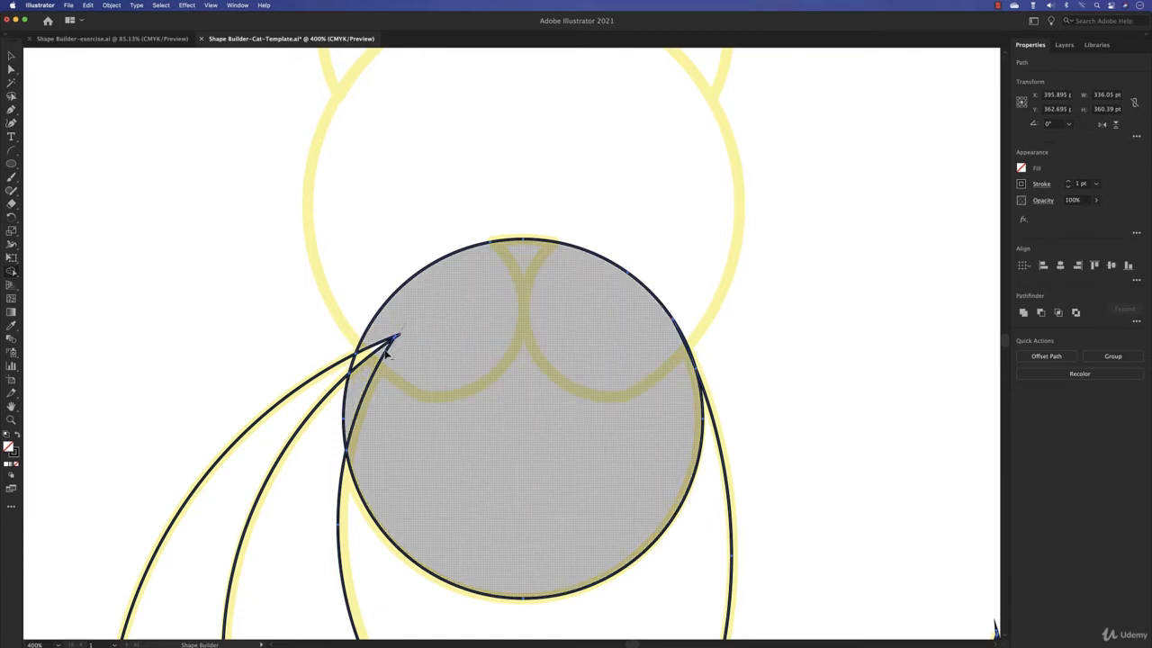
left_click(392, 339, "alt")
key("super+z")
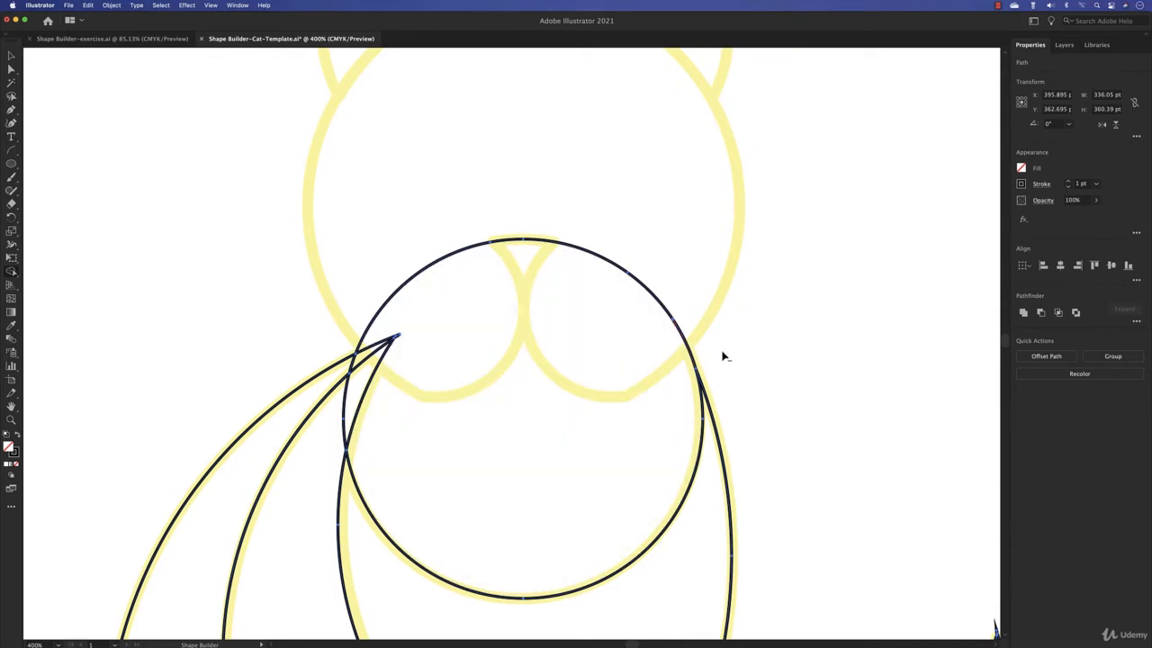
- Draw a perfect circle about 179 pt across over the cat's head
scroll(759, 360, "up", 3)
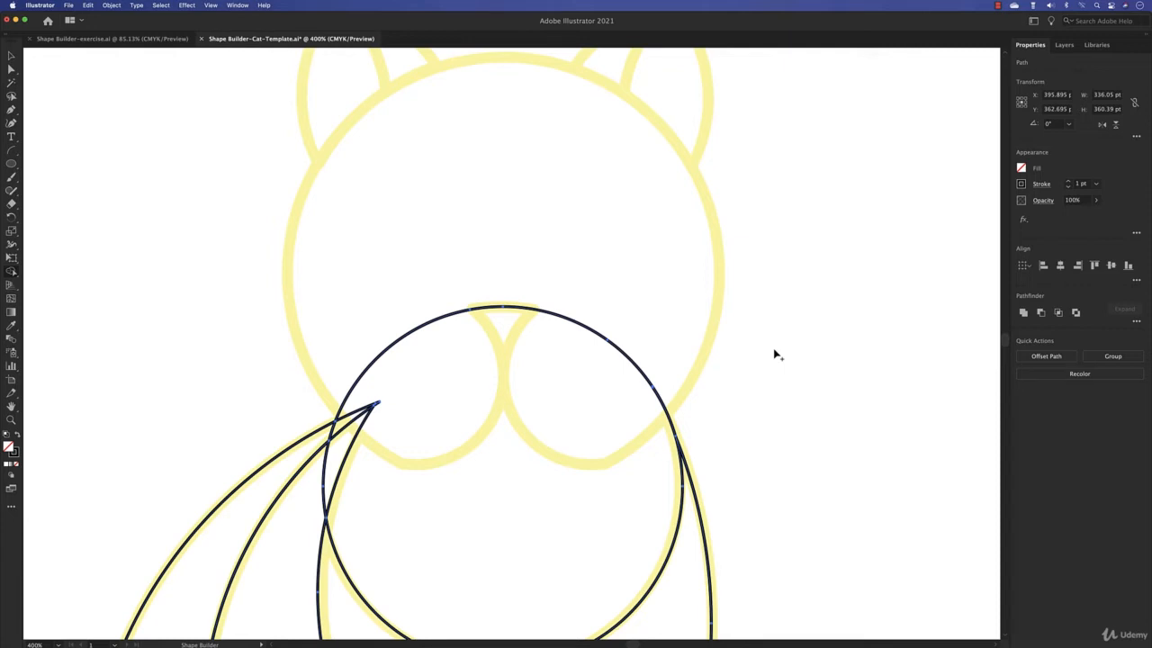
left_click(11, 162)
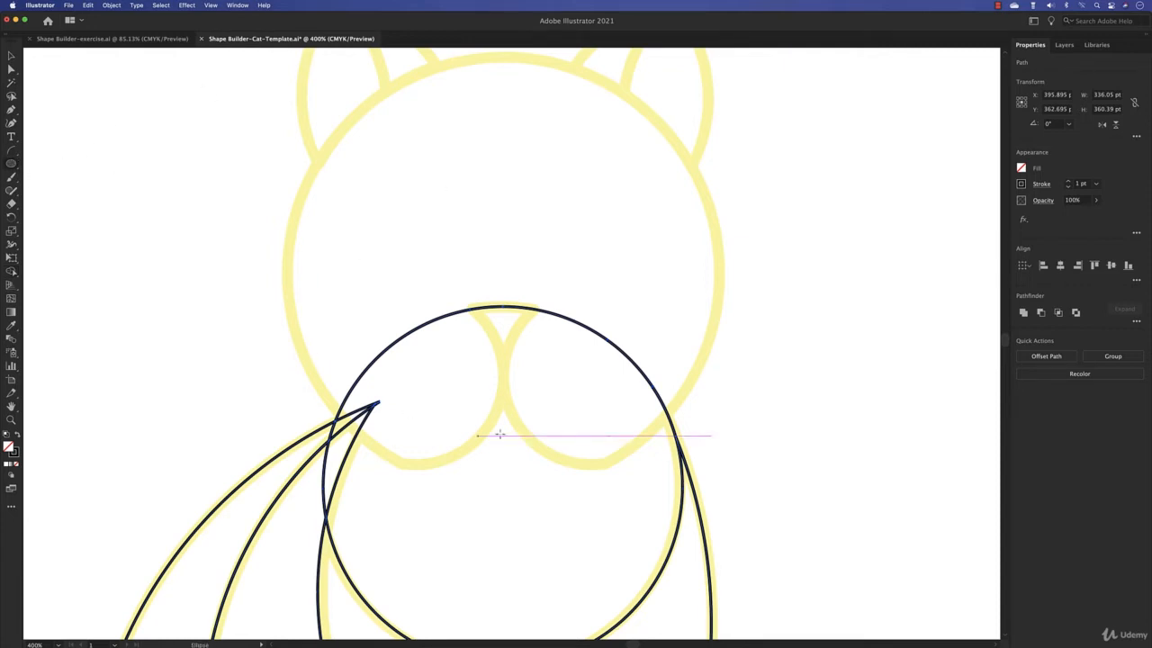
mouse_move(738, 435)
left_mouse_down()
mouse_move(386, 116)
mouse_move(364, 113)
mouse_move(310, 142)
mouse_move(322, 116)
mouse_move(239, 76)
mouse_move(268, 95)
mouse_move(275, 85)
mouse_move(294, 170)
mouse_move(263, 150)
left_mouse_up()
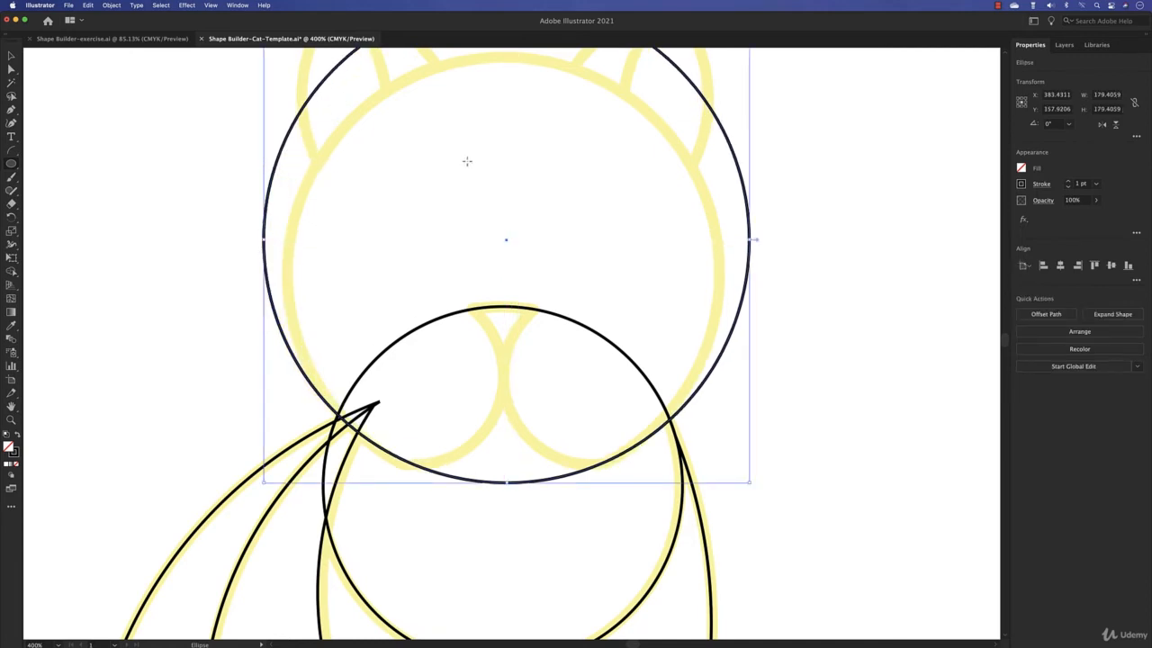
scroll(467, 162, "down", 2)
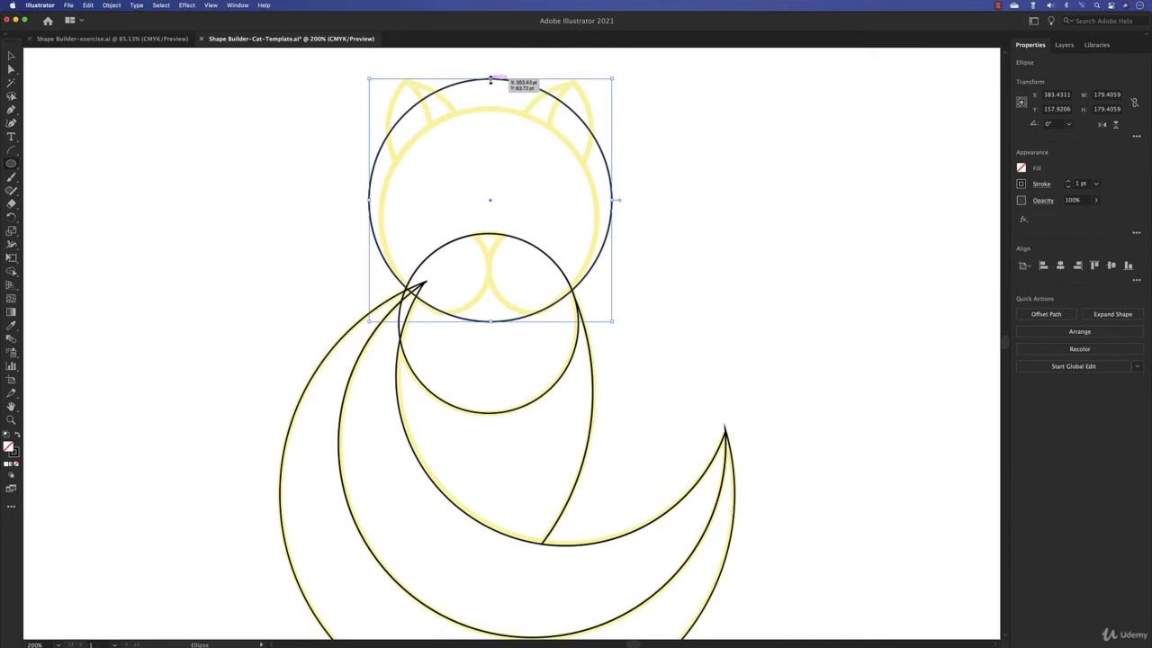
- Scale the head circle down to about 160 pt across and shift it down slightly to match the template
left_click_drag(490, 80, 490, 112)
left_click_drag(490, 322, 491, 326)
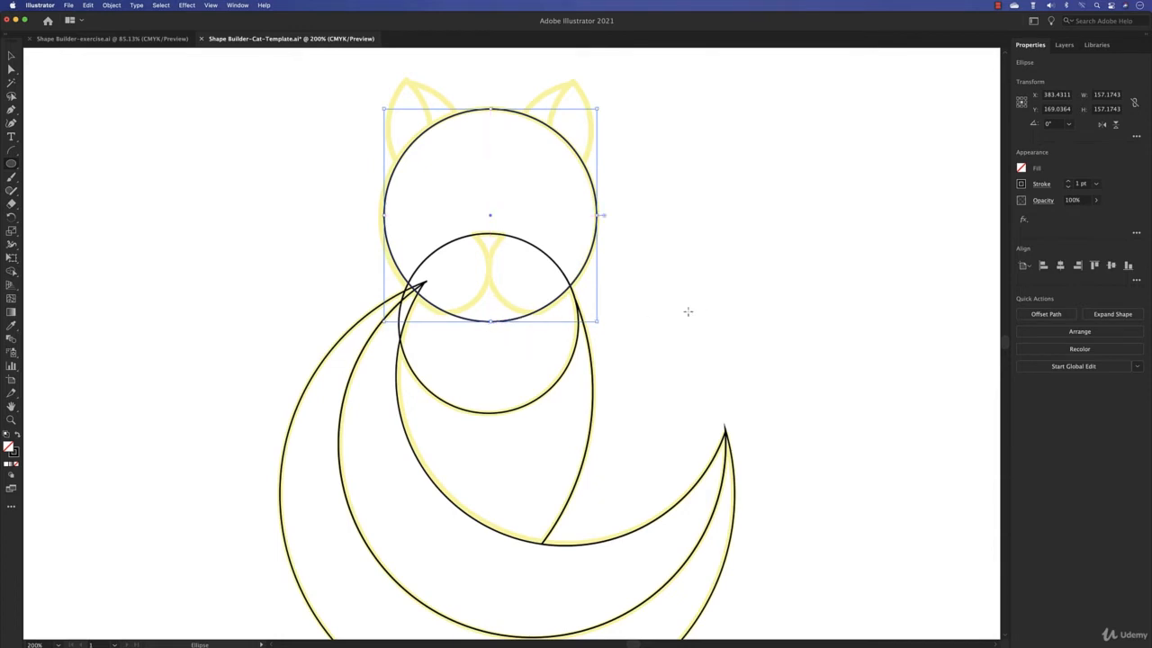
key("Down")
key("Down")
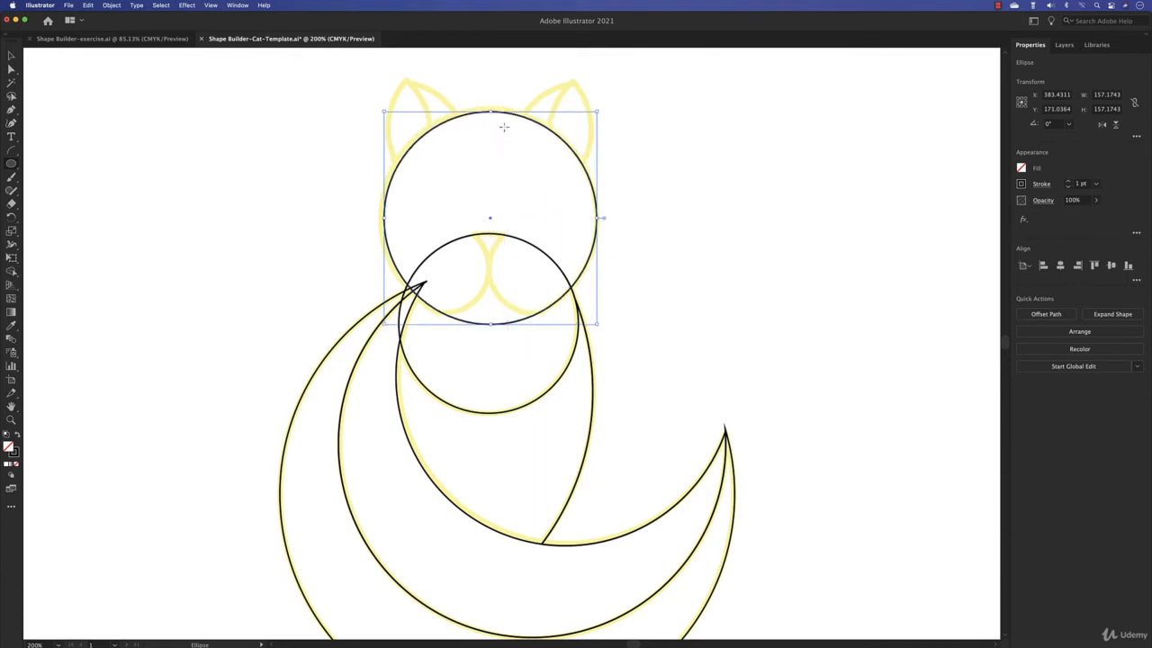
left_click_drag(491, 112, 492, 109)
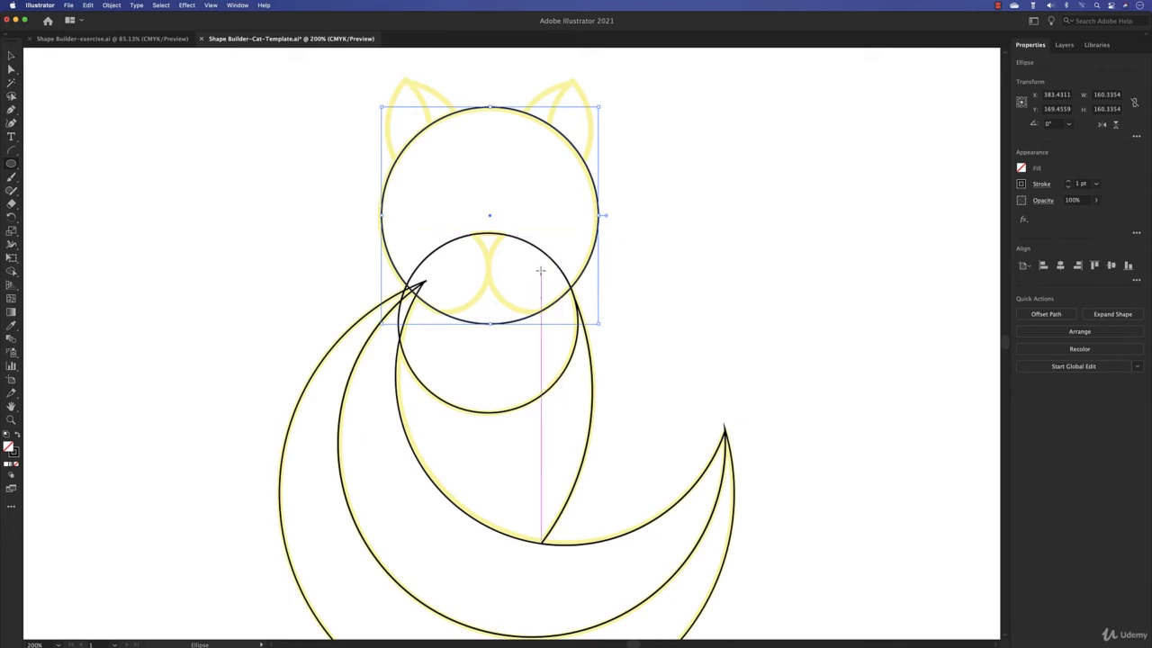
- Draw a circle about 68 pt across over the right muzzle curve and place a copy over the left muzzle curve
left_click_drag(531, 268, 580, 285)
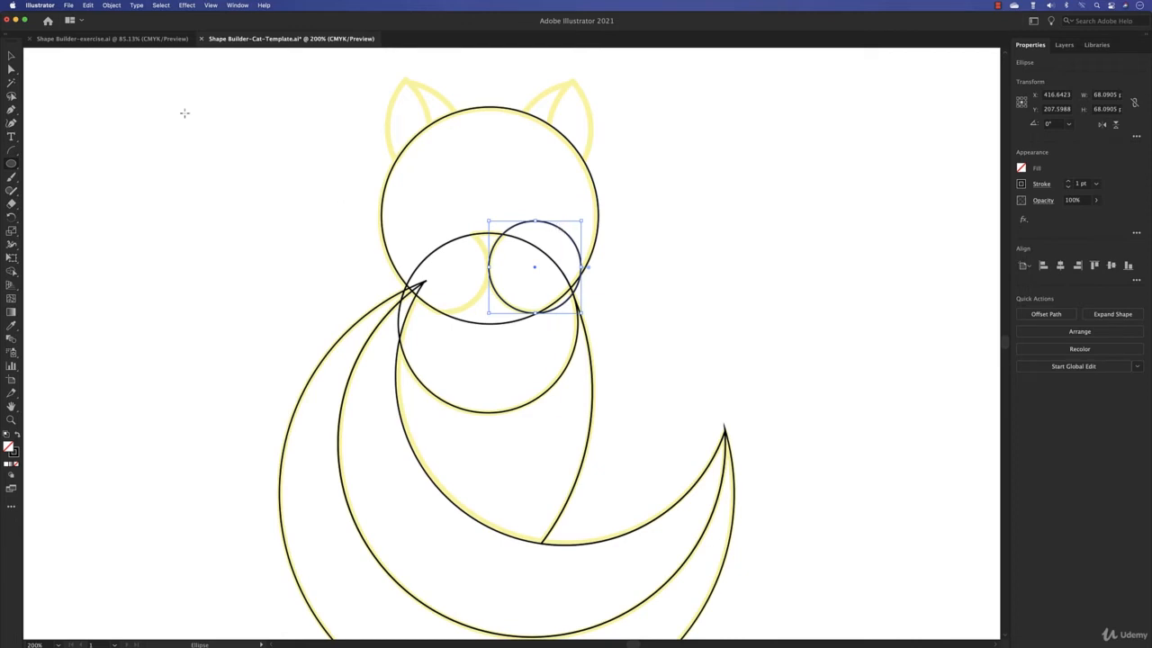
left_click(12, 57)
left_click_drag(557, 230, 465, 235)
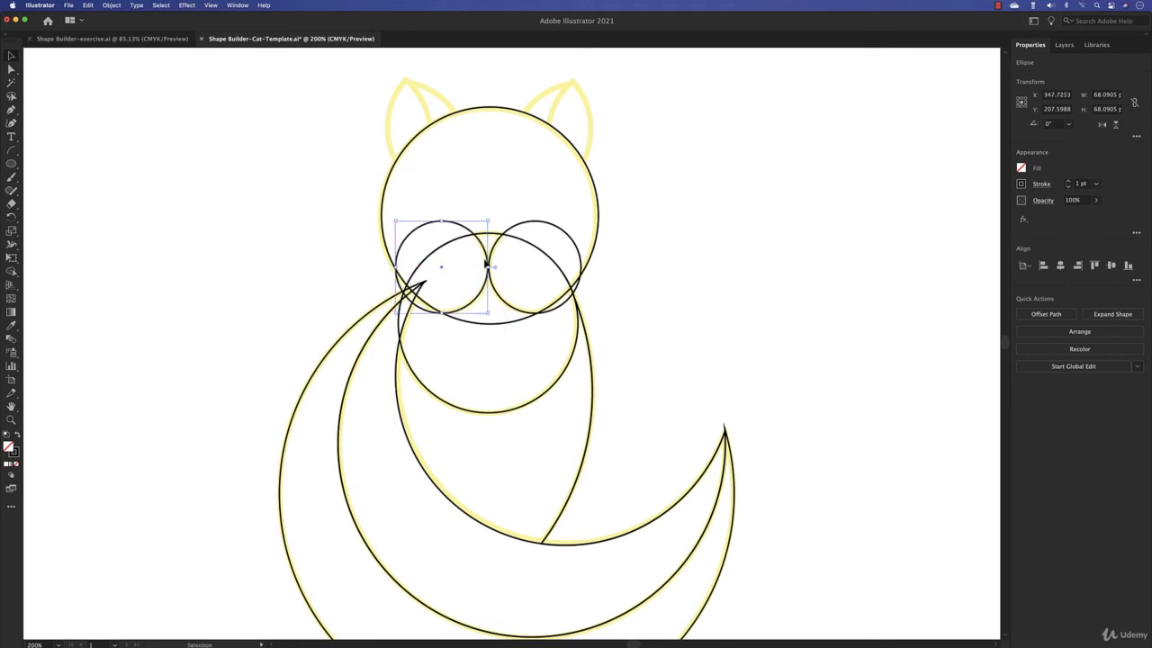
- Try the Small, Medium and Large gap lengths in the Shape Builder options with gap detection on, ending on Medium
scroll(486, 264, "up", 4)
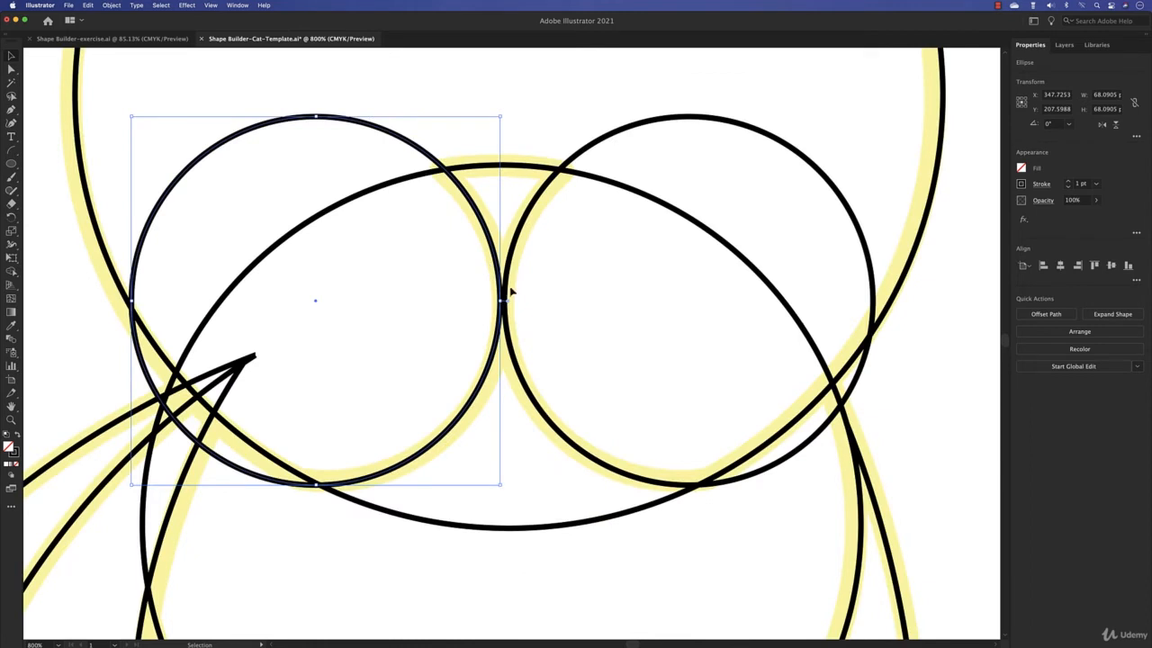
left_click(505, 297)
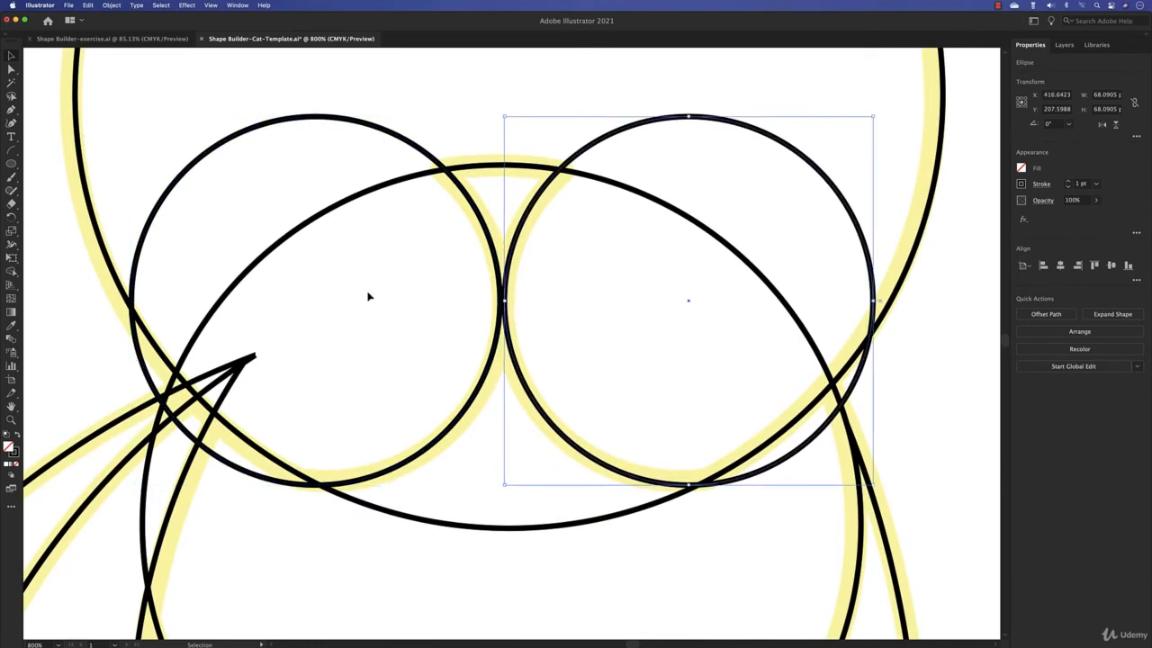
left_click_drag(362, 298, 482, 212)
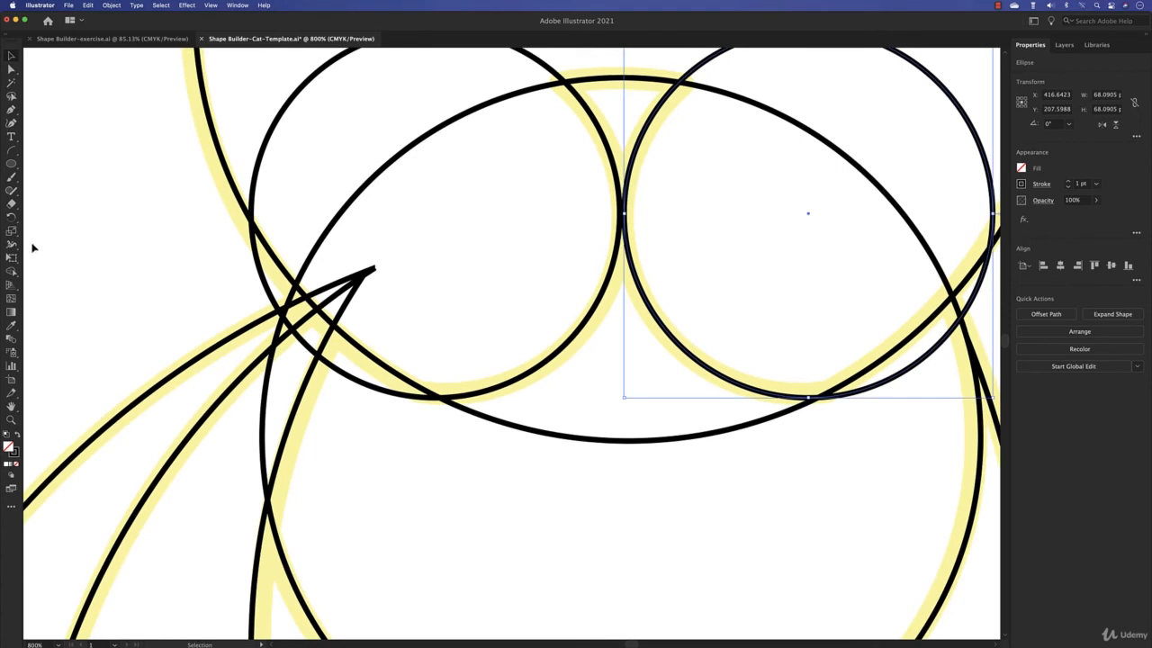
double_click(11, 272)
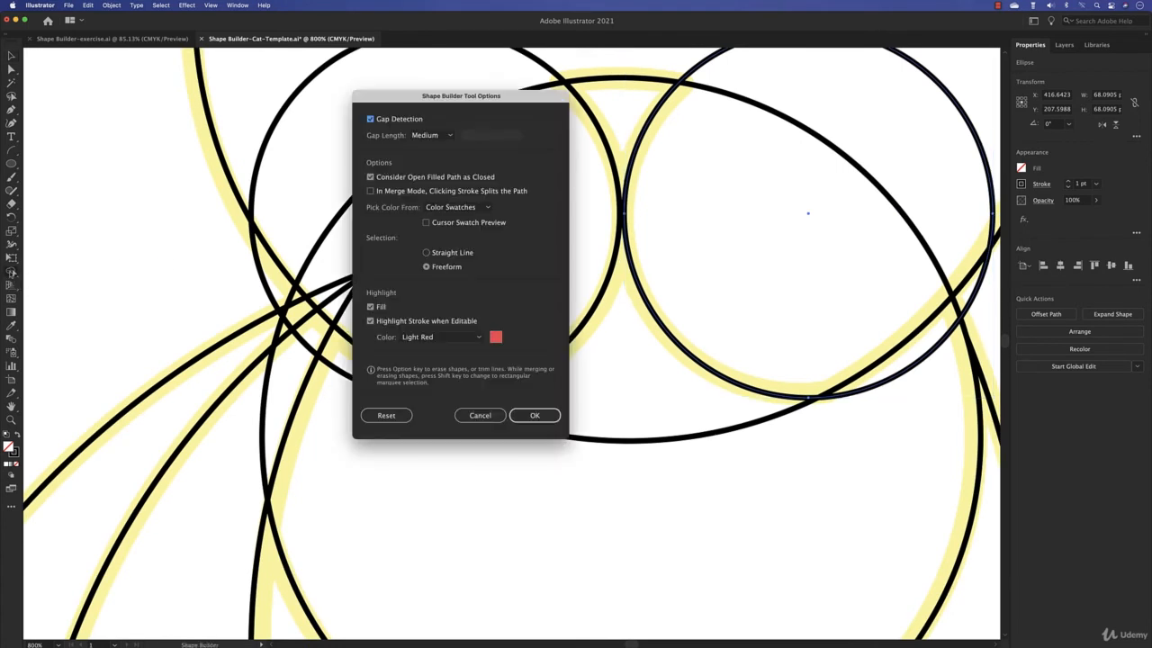
left_click(371, 121)
left_click(367, 121)
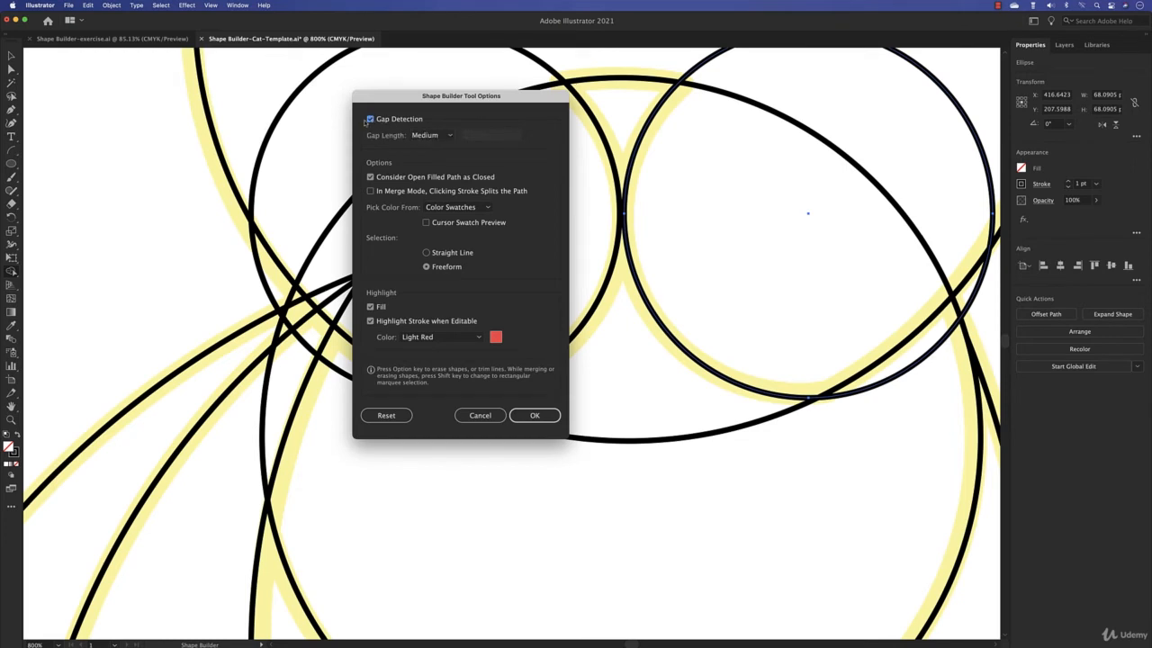
left_click(448, 136)
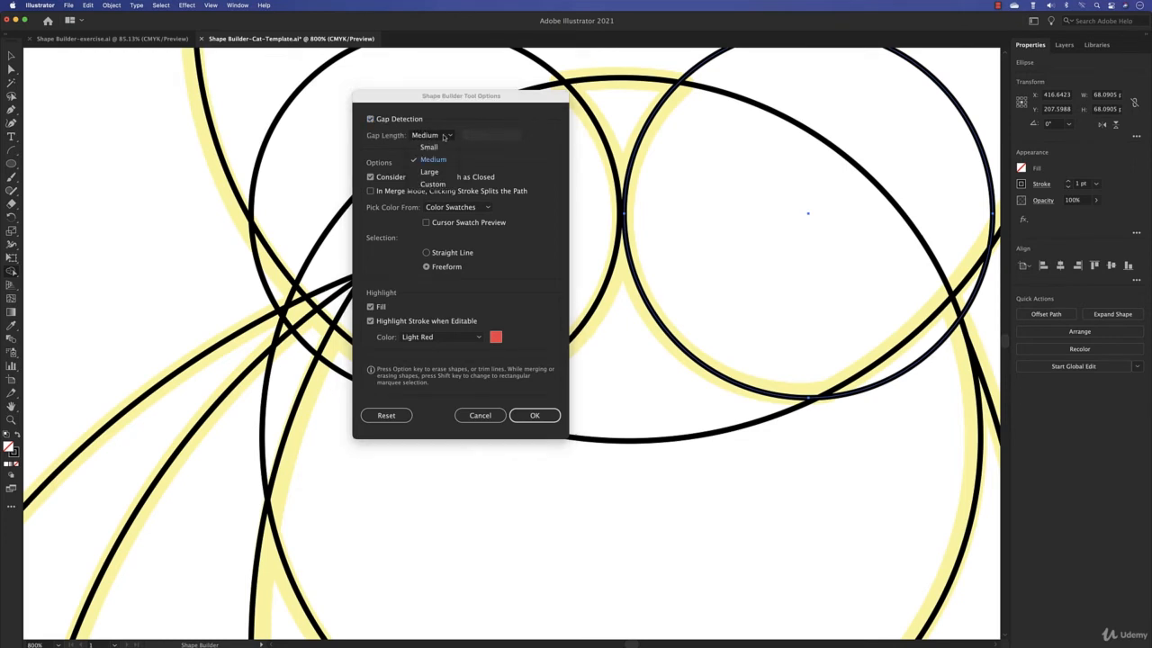
left_click(444, 146)
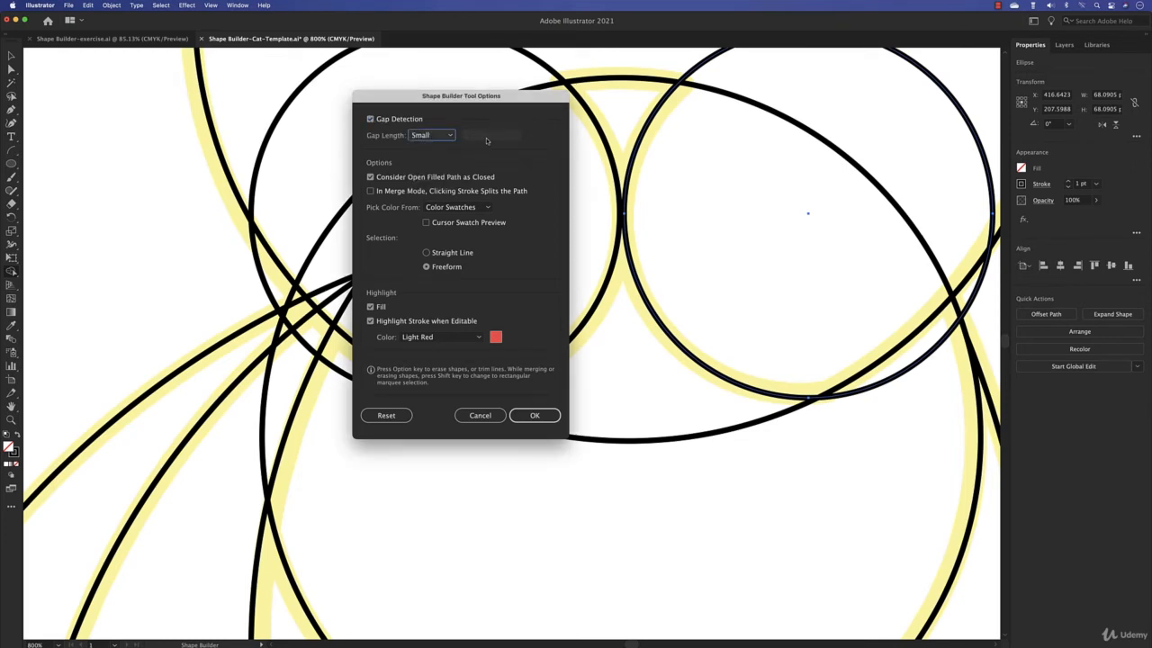
left_click(434, 138)
left_click(435, 159)
left_click(423, 136)
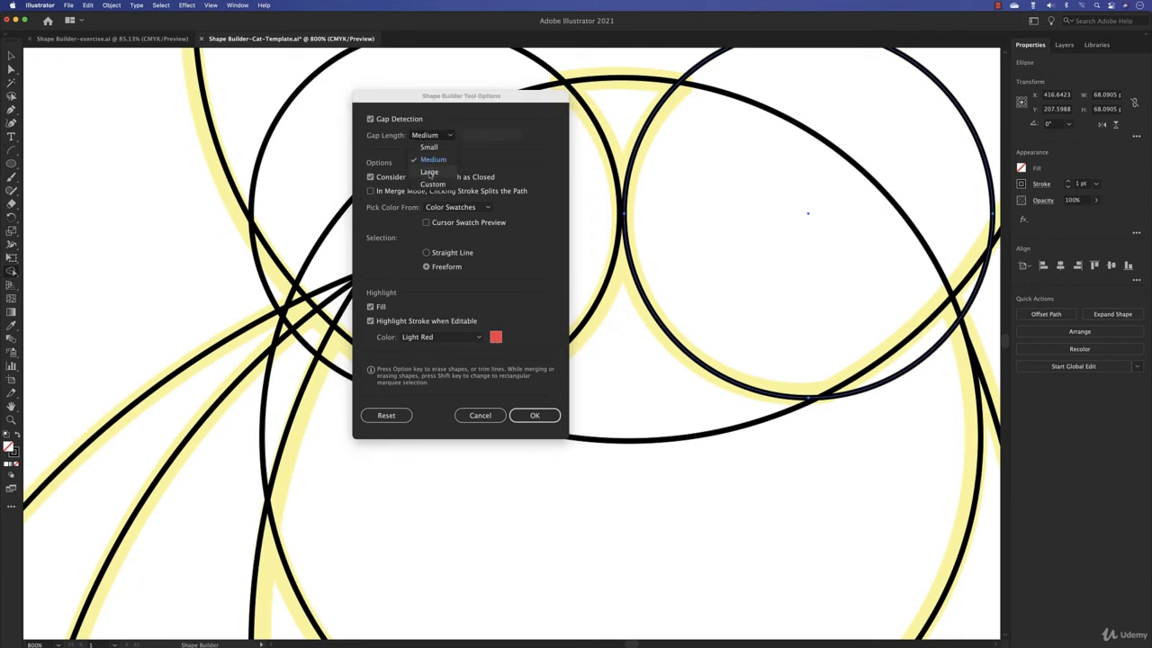
left_click(431, 174)
left_click(448, 137)
left_click(438, 159)
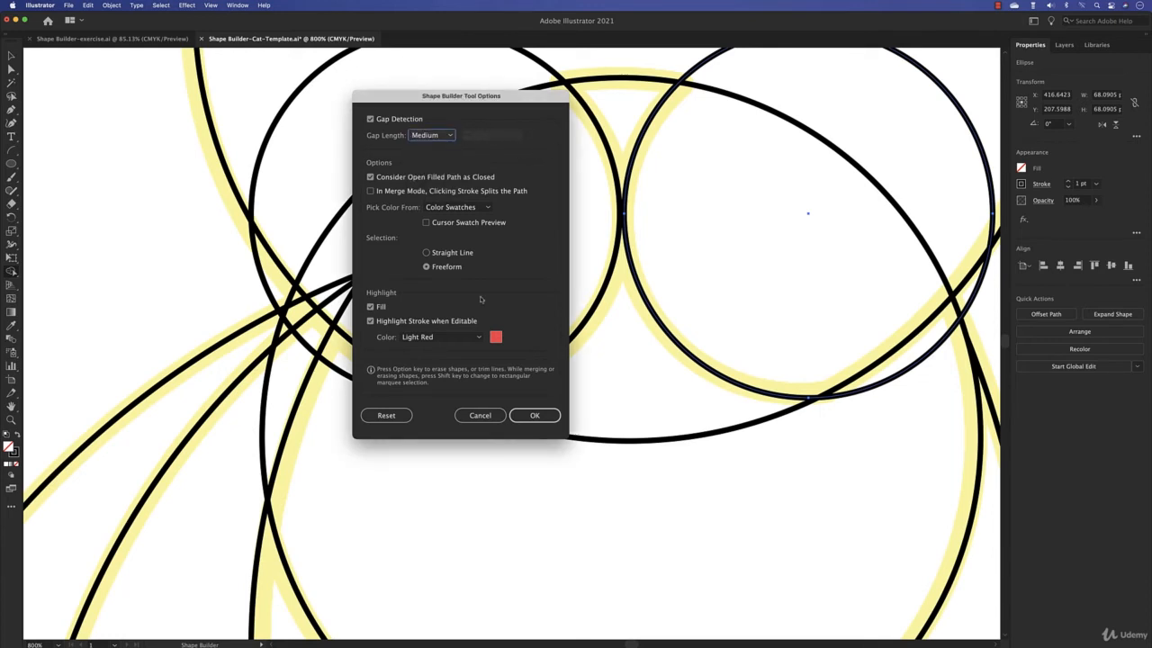
left_click(535, 415)
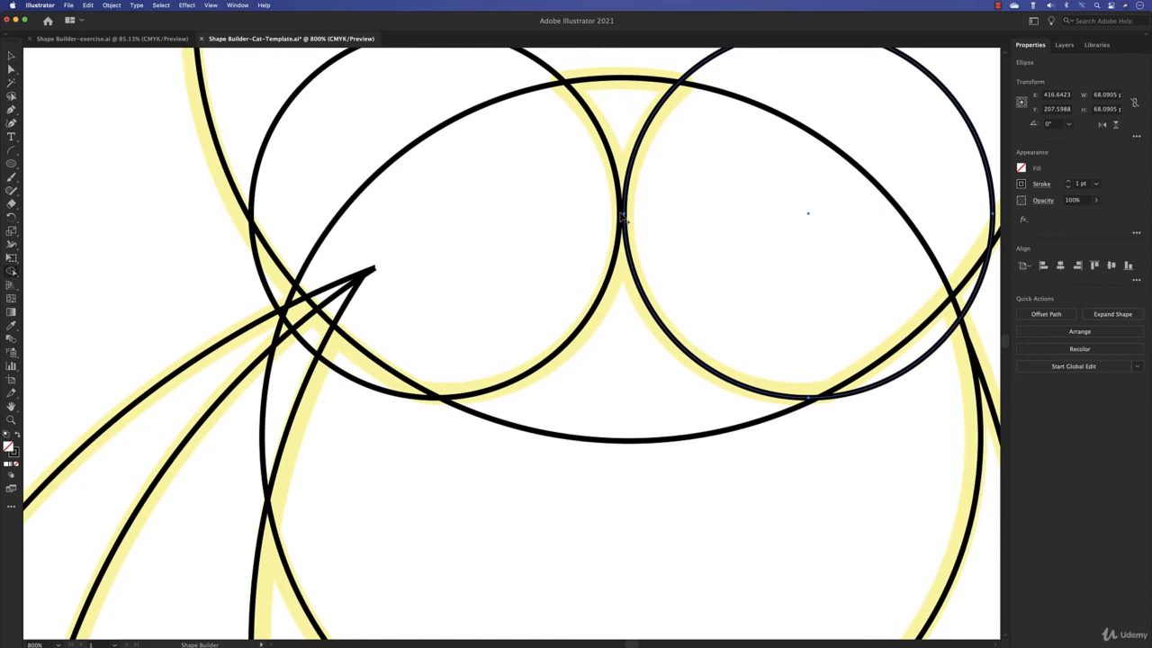
- Select all the cat's outlines, merge the head with both muzzle circles using Shape Builder, and remove the head arc beneath the muzzle
scroll(621, 216, "down", 6)
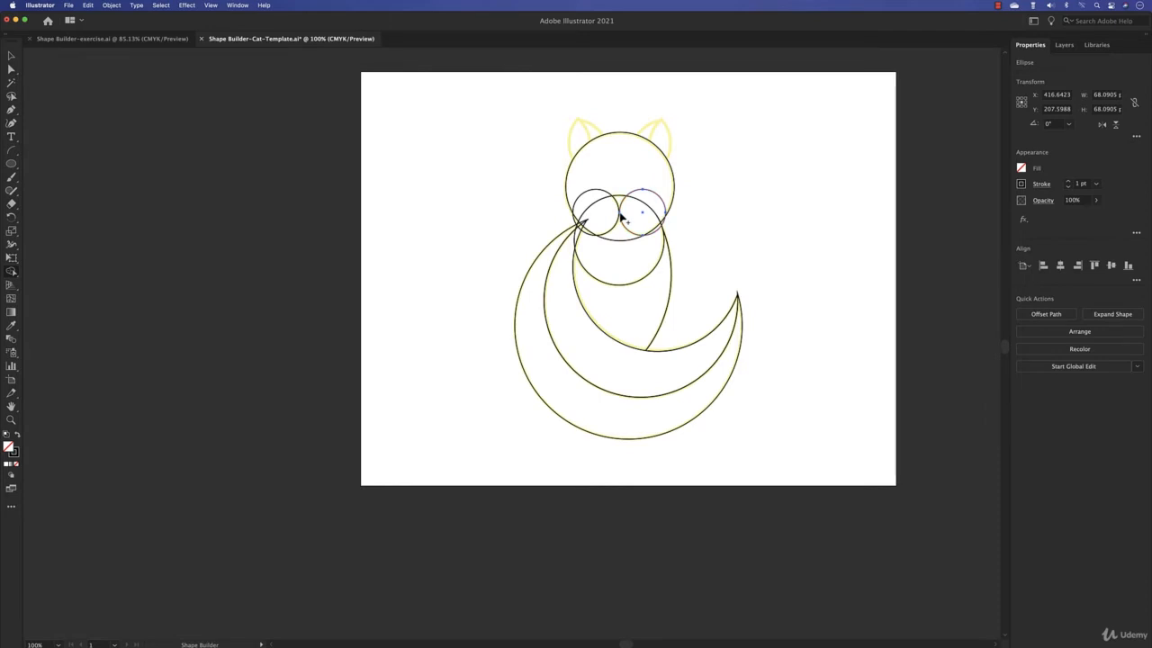
key("v")
key("super+equal")
left_click_drag(606, 315, 676, 238)
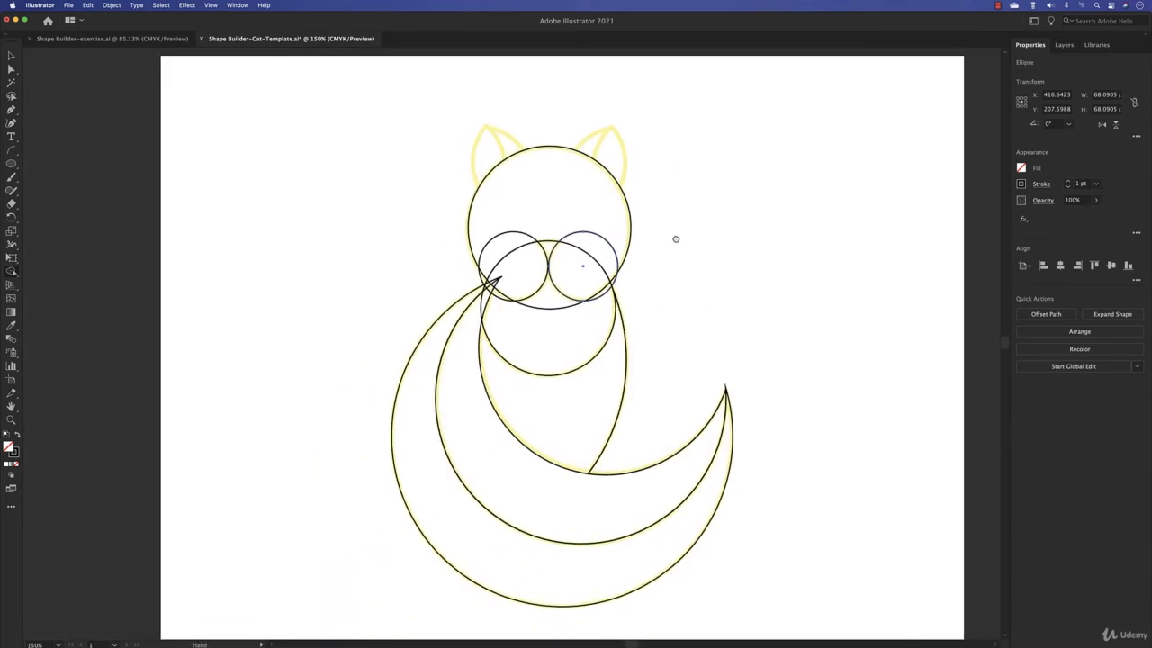
key("a")
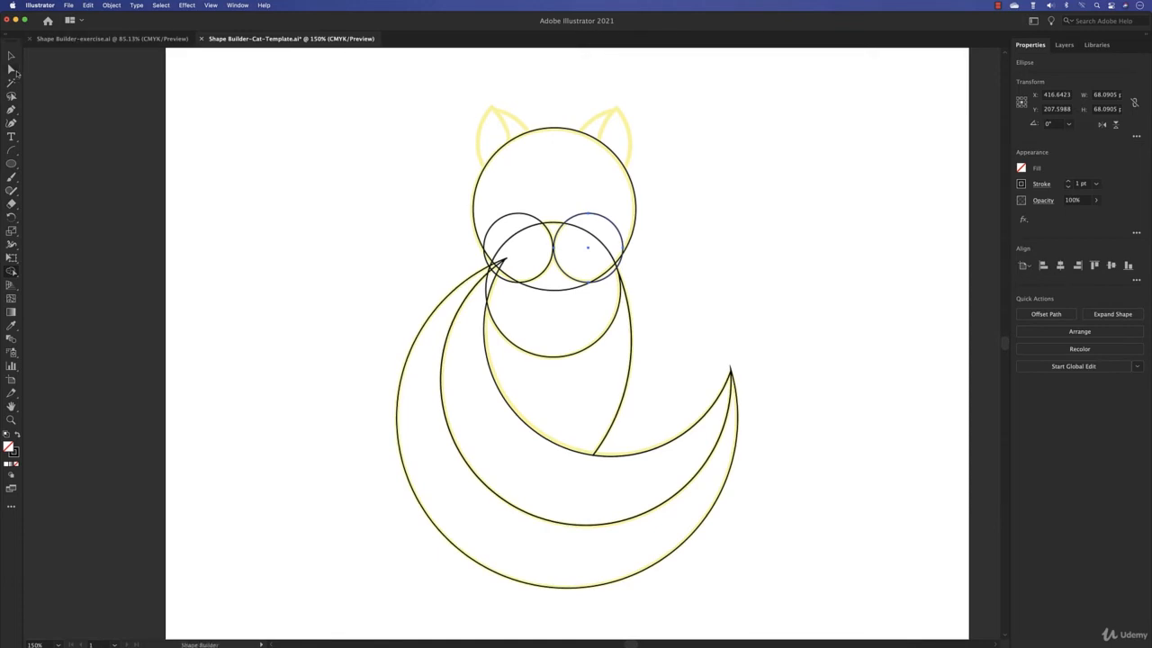
left_click_drag(280, 120, 822, 613)
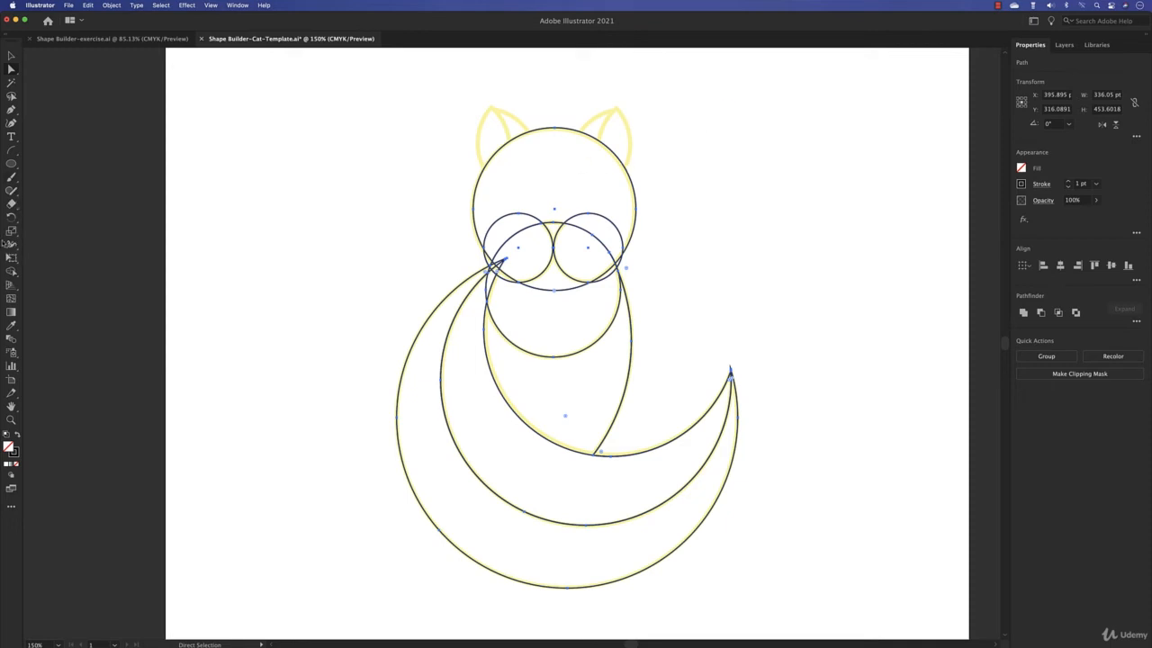
left_click(12, 272)
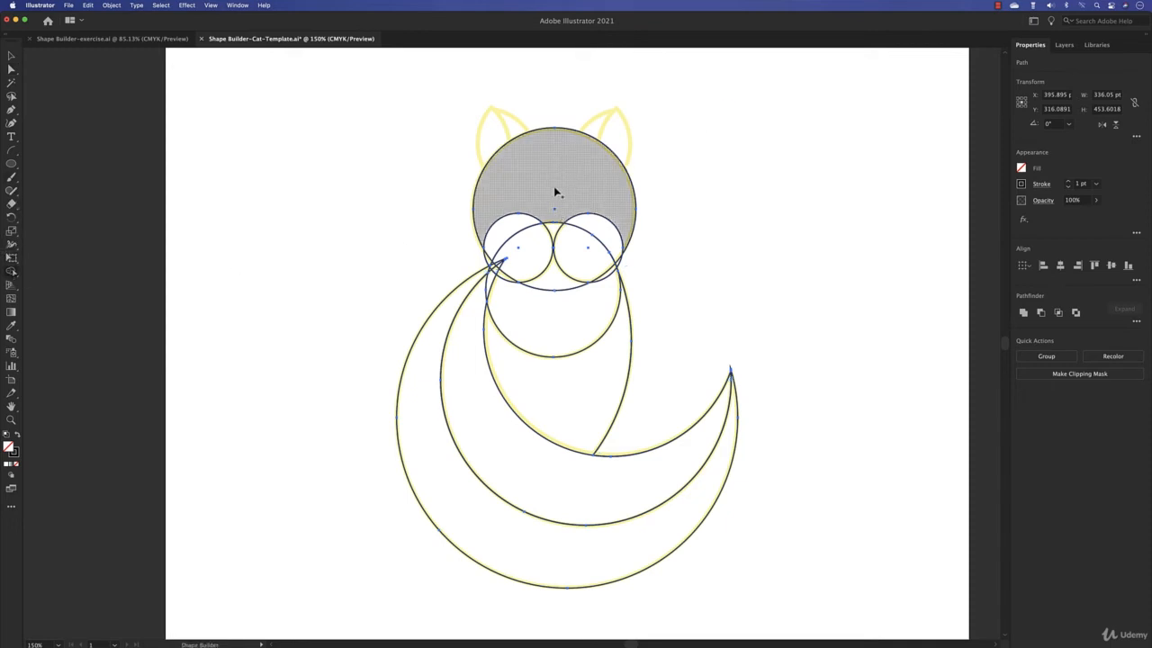
left_click_drag(597, 200, 567, 278)
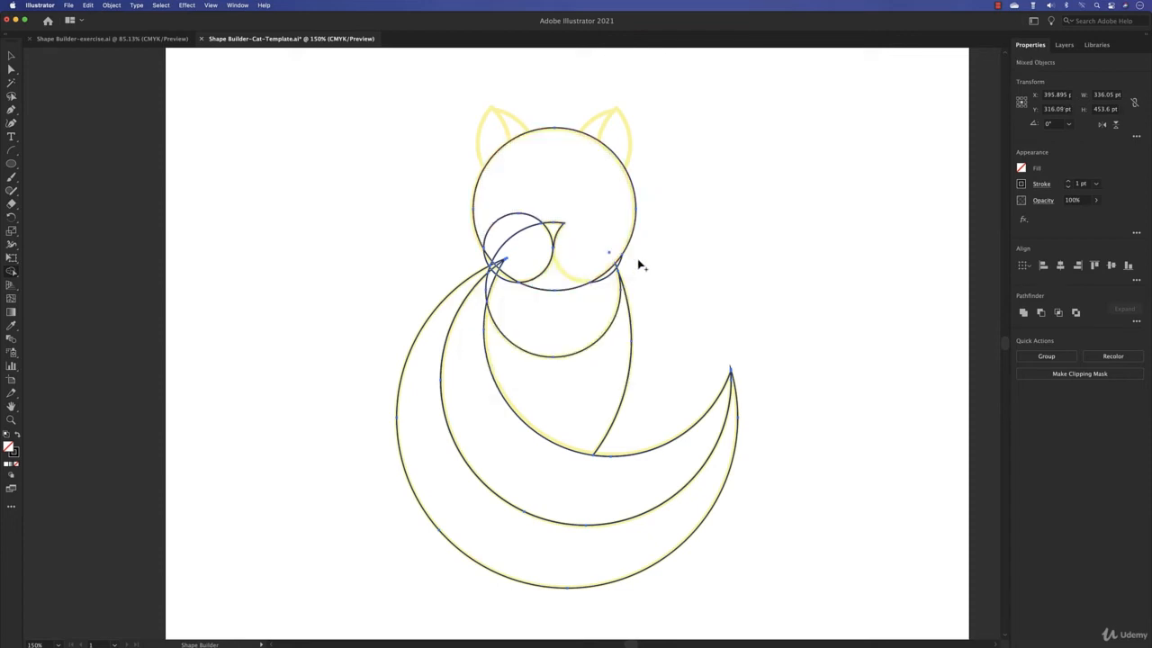
key("super+z")
left_click_drag(625, 200, 592, 251)
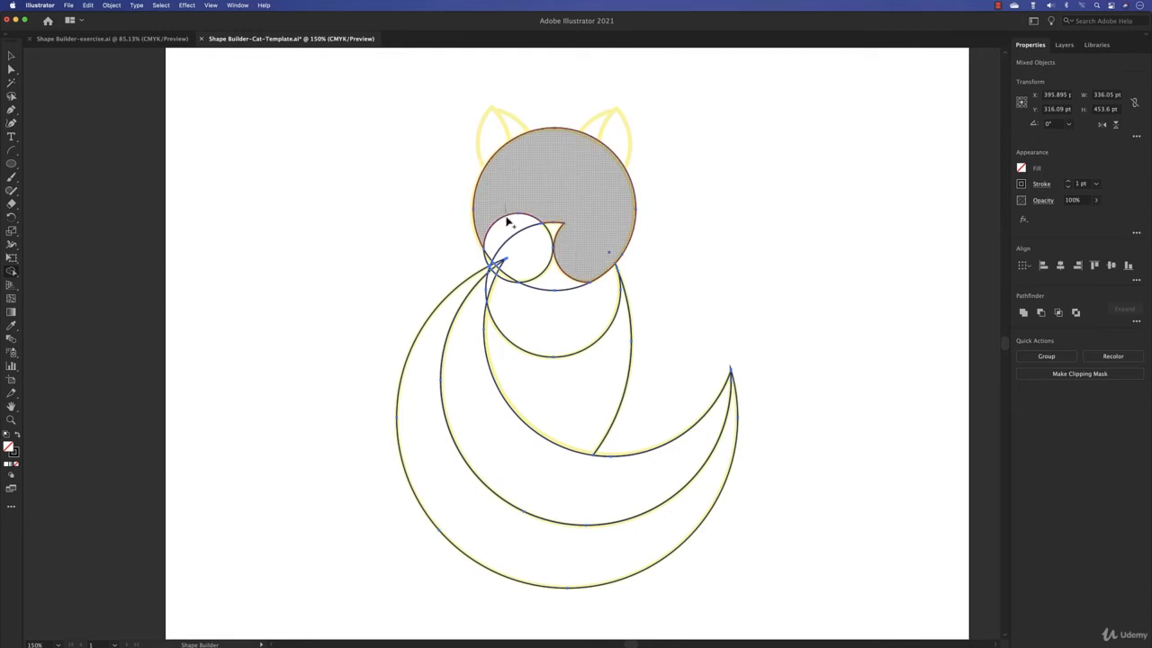
mouse_move(507, 221)
left_mouse_down()
mouse_move(515, 241)
mouse_move(501, 237)
left_mouse_up()
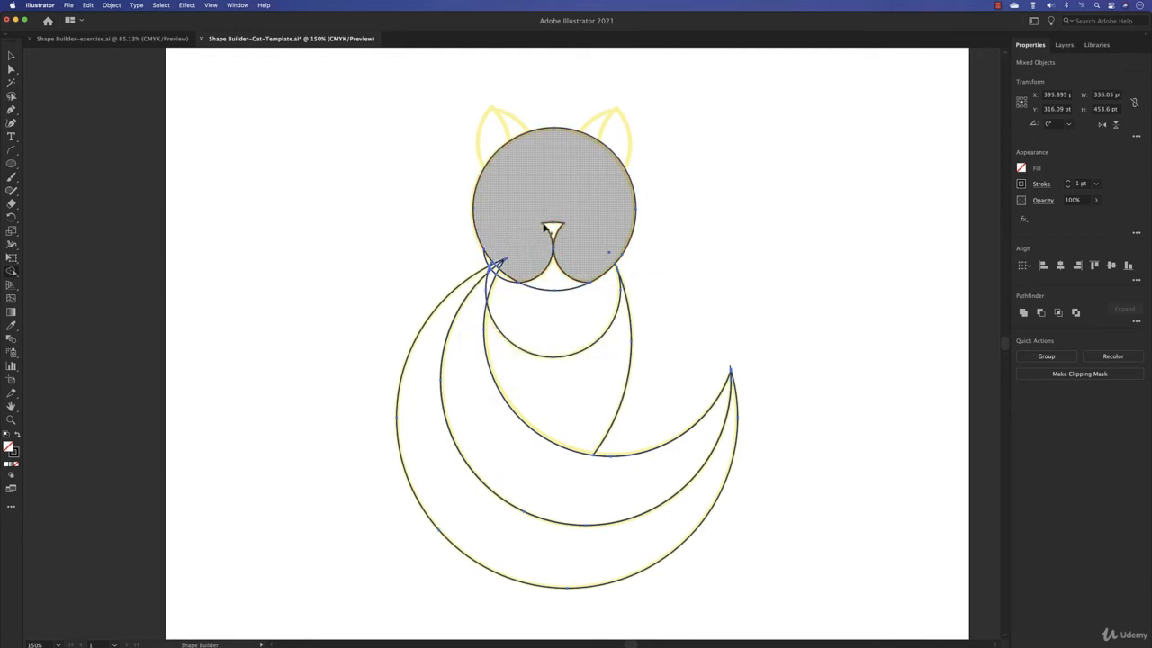
left_click(566, 293)
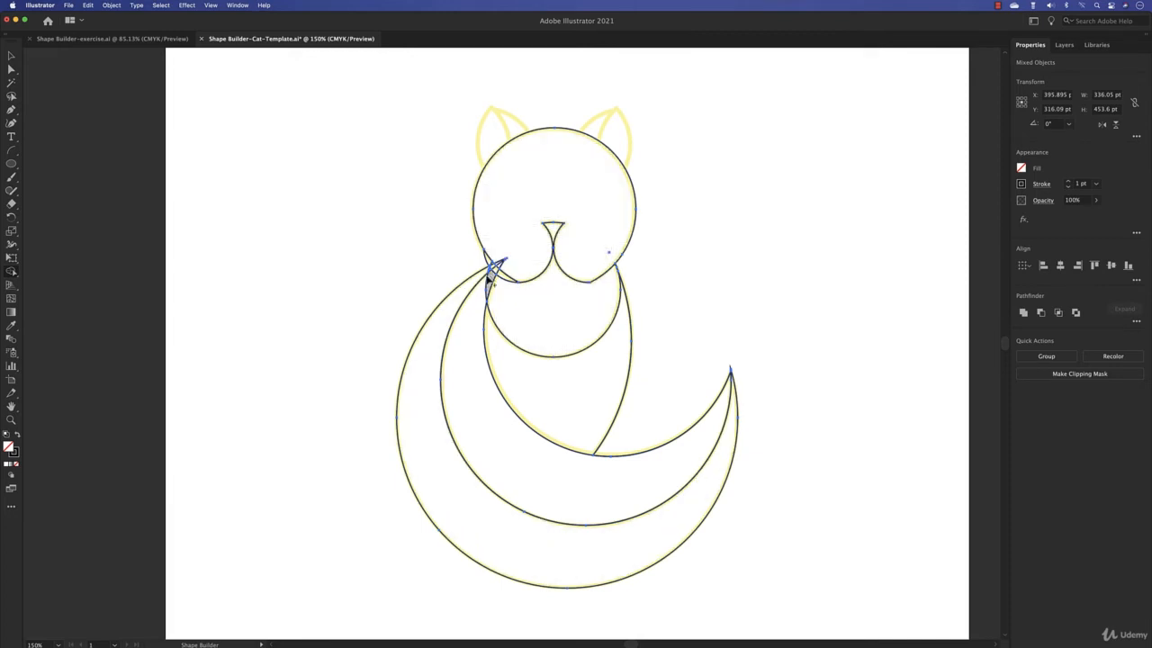
- Trim away the ends of the tail and body curves that protrude into the left side of the head
scroll(485, 275, "up", 10)
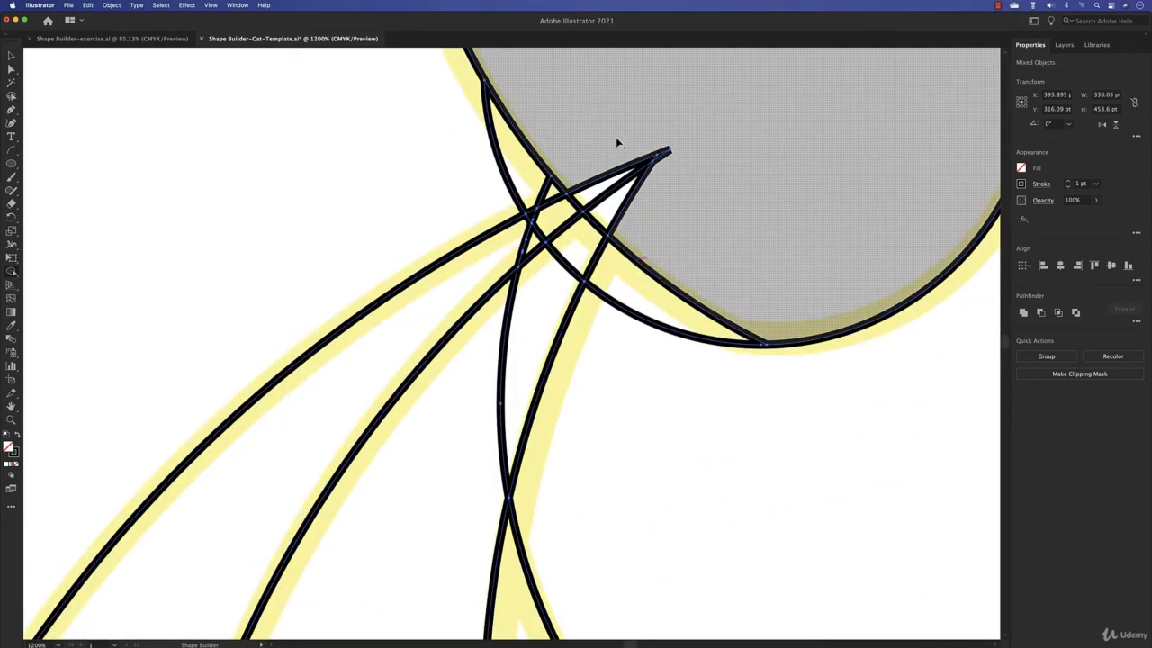
mouse_move(616, 143)
left_mouse_down()
mouse_move(629, 193)
mouse_move(658, 210)
mouse_move(625, 147)
mouse_move(670, 151)
left_mouse_up()
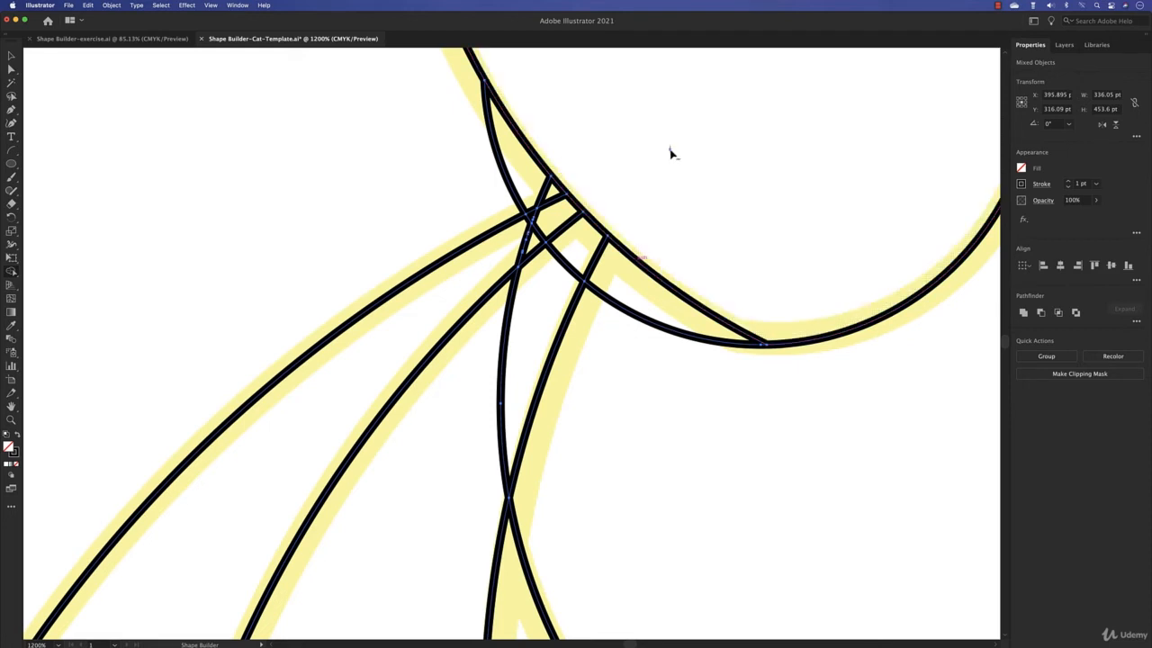
left_click(670, 151, "alt")
key("super+z")
key("super+z")
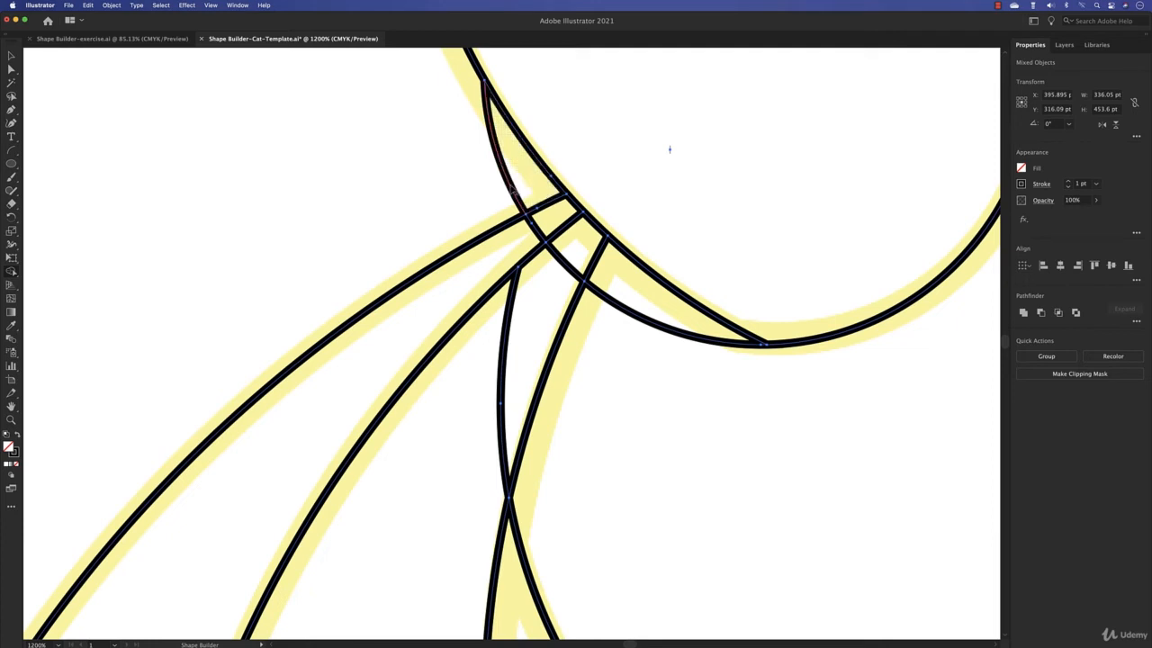
- Erase the surplus muzzle and chest arcs crossing the tail base and the sliver beneath the left cheek
left_click(513, 190, "alt")
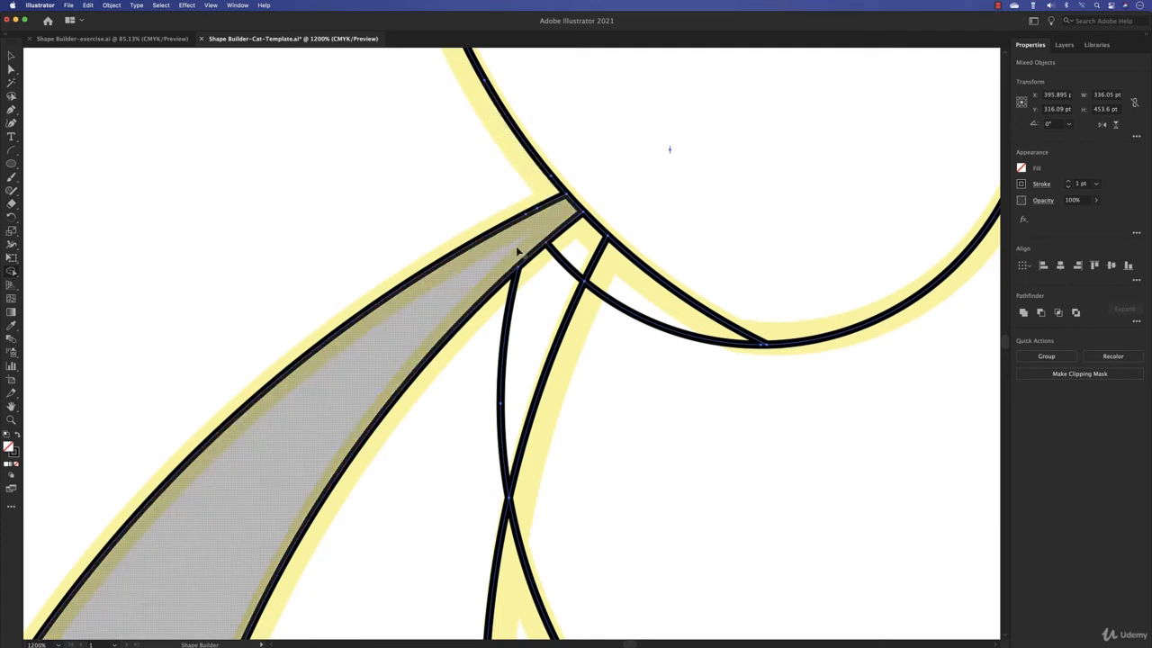
left_click_drag(519, 318, 476, 399)
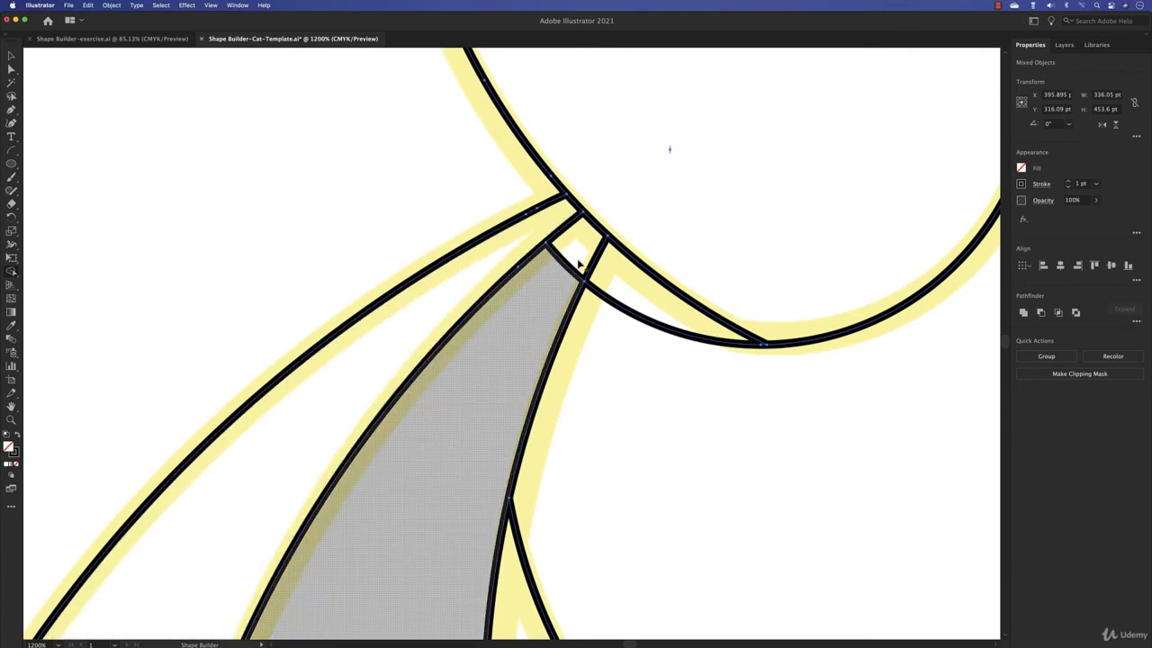
left_click_drag(576, 248, 528, 342)
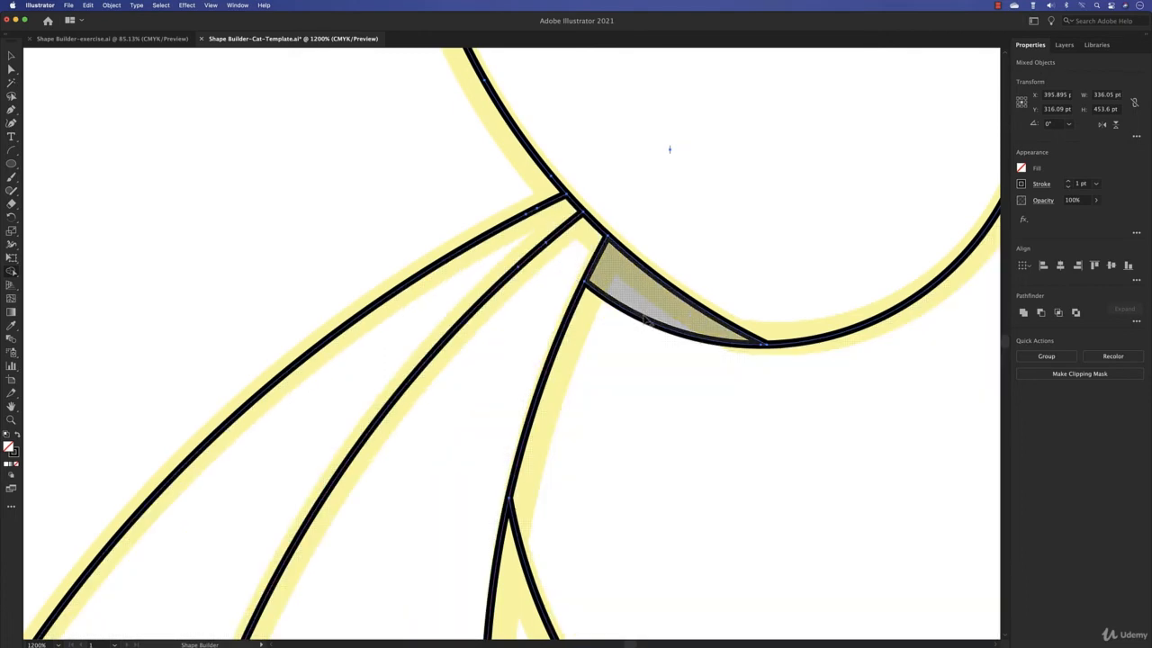
scroll(699, 350, "down", 4)
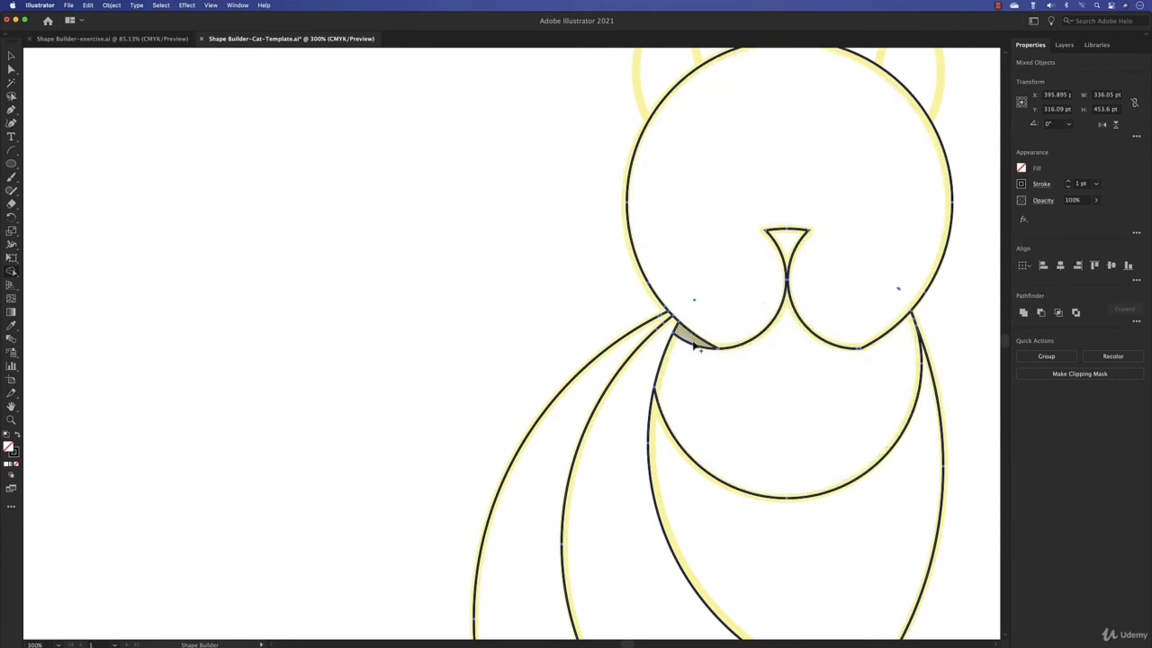
mouse_move(698, 349)
left_mouse_down()
mouse_move(705, 380)
mouse_move(747, 393)
mouse_move(672, 371)
mouse_move(566, 142)
left_mouse_up()
- Delete the stray anchor point that forms the spike protruding from the tail tip
key("space")
left_click_drag(708, 222, 652, 457)
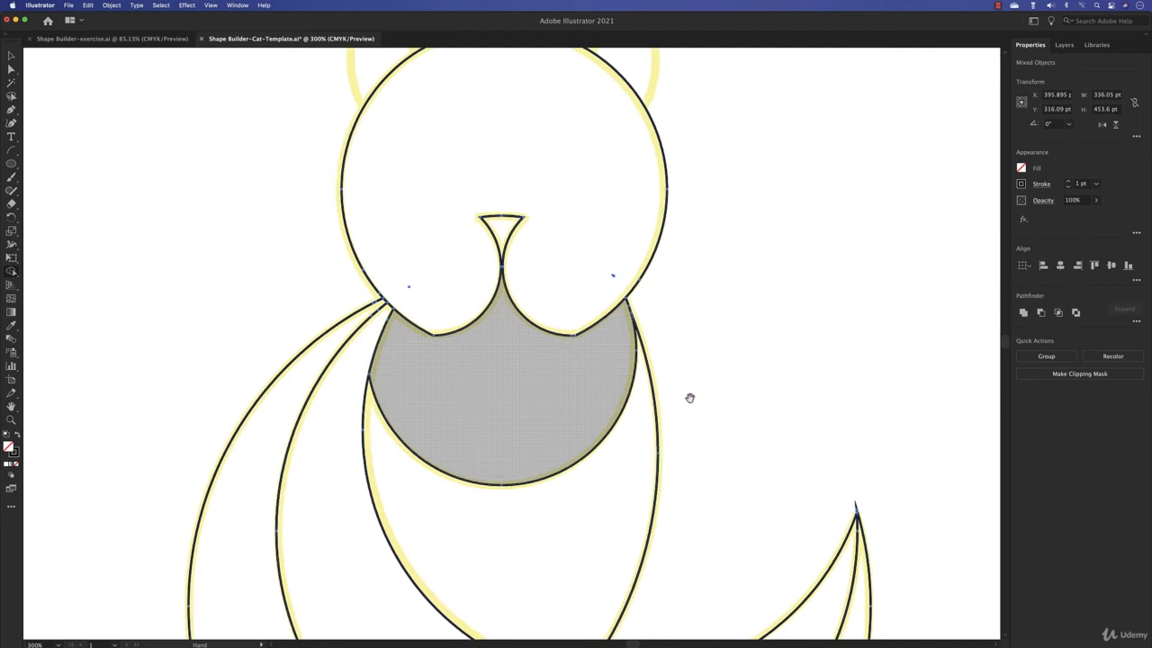
left_click_drag(689, 396, 601, 272)
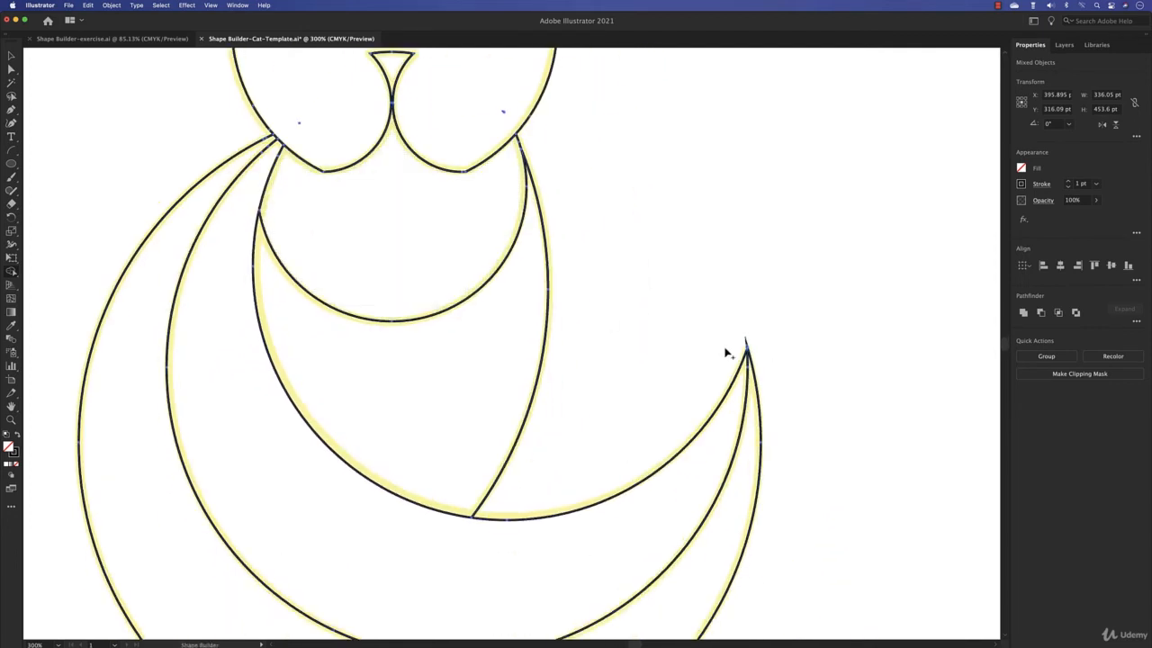
scroll(746, 353, "up", 10)
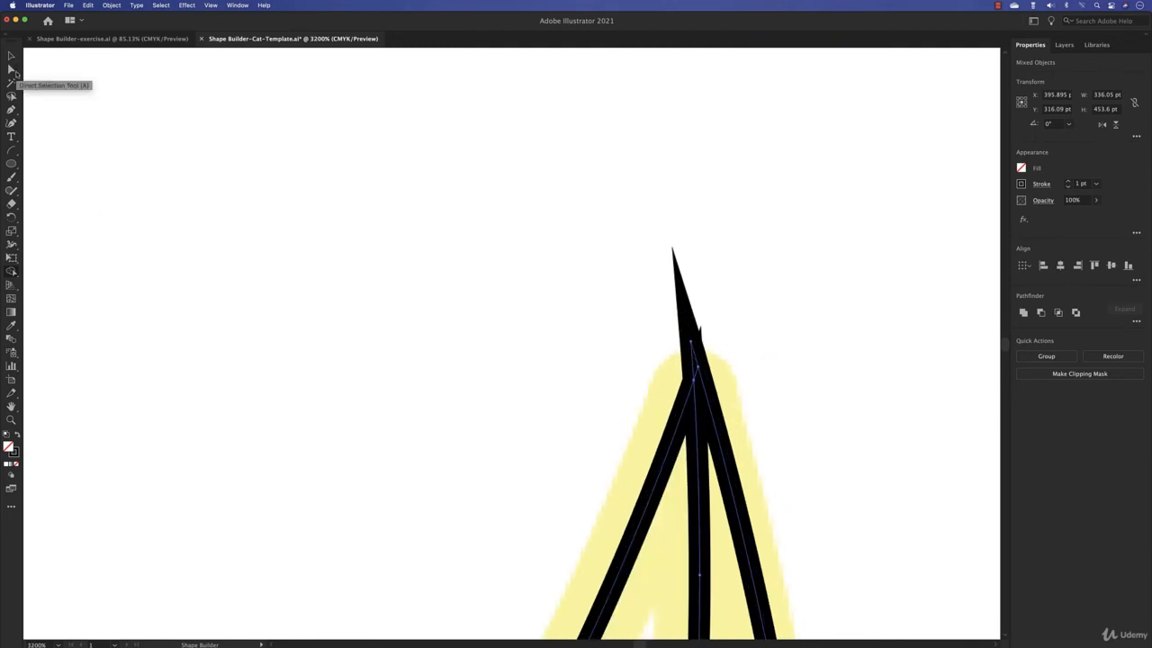
left_click(15, 73)
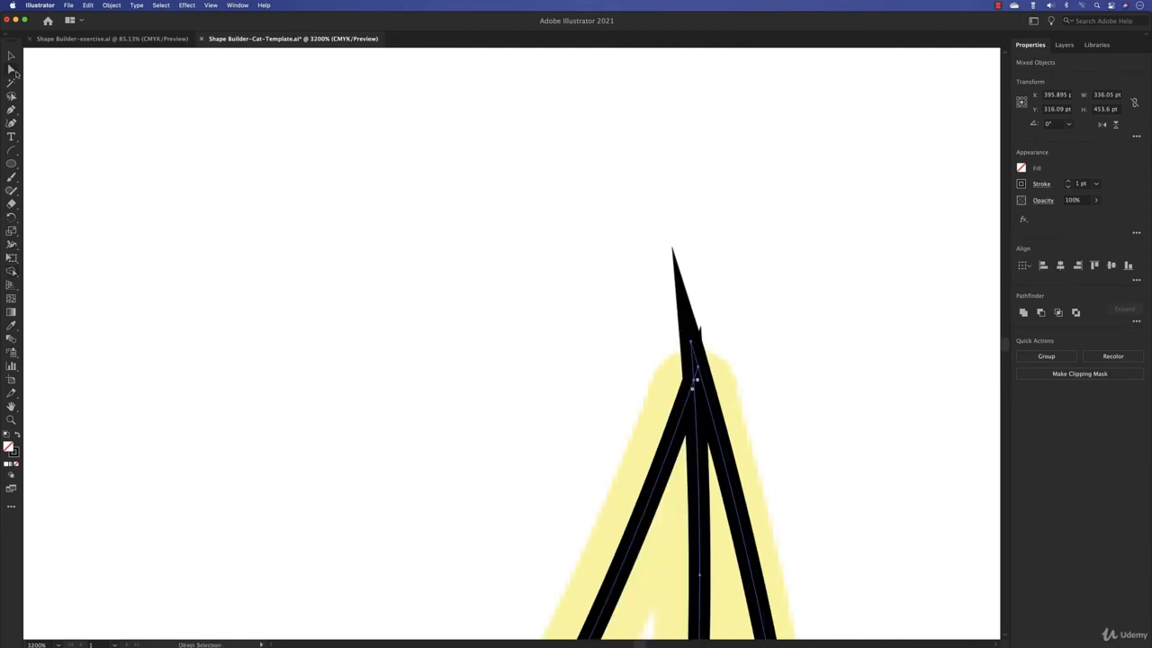
left_click(693, 346)
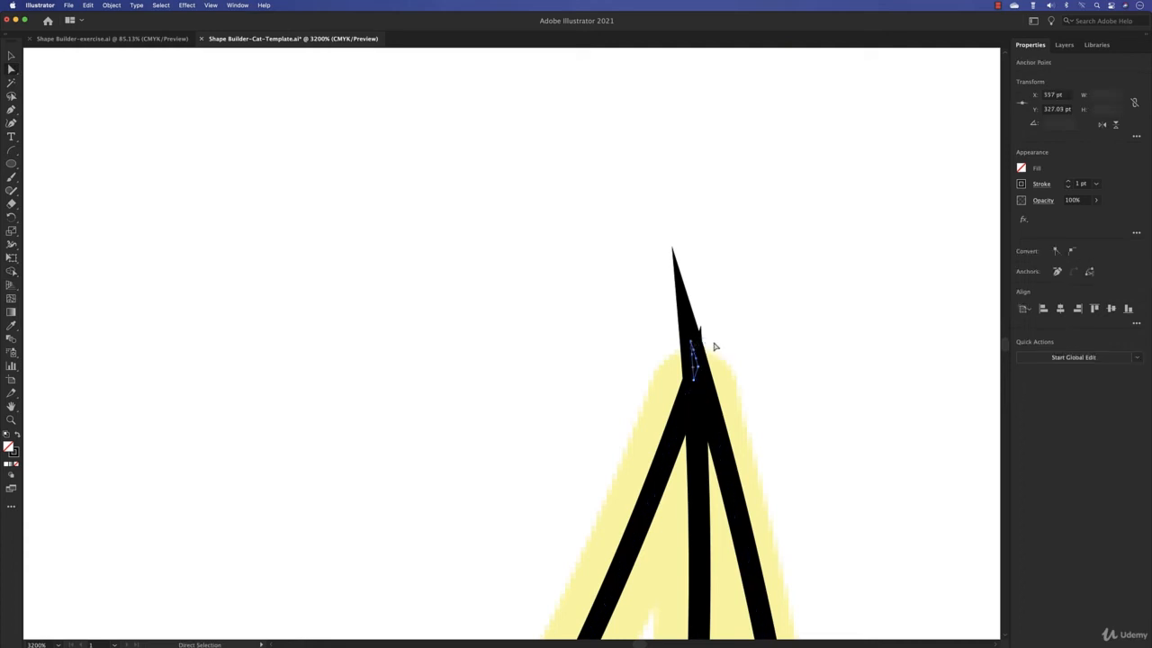
key("Delete")
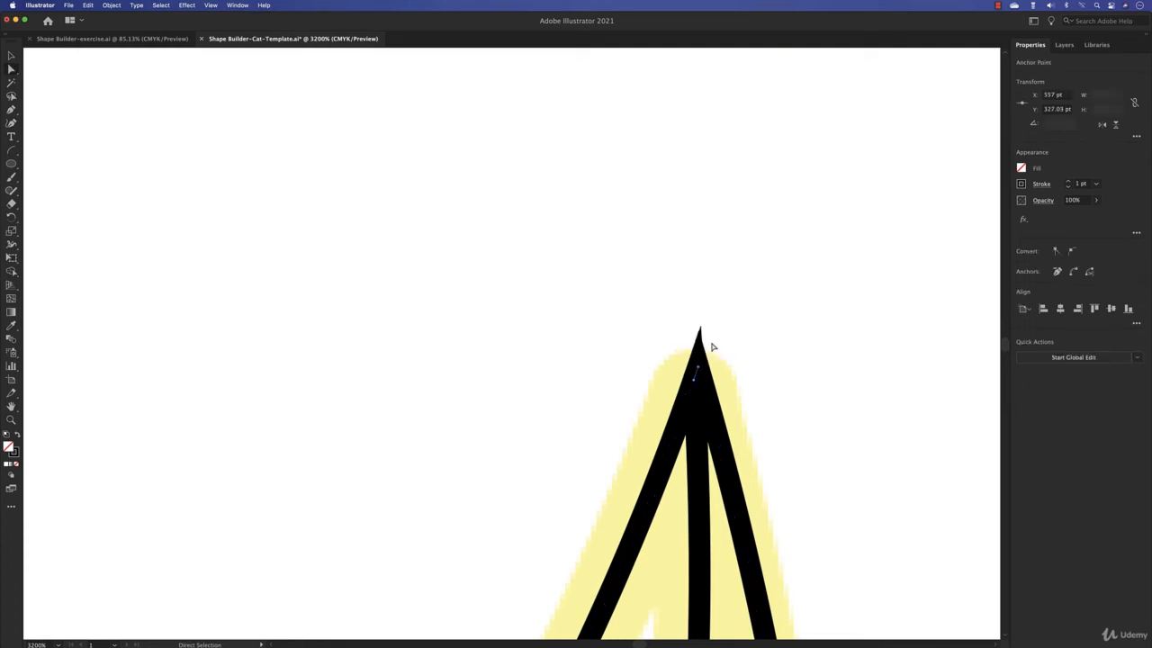
- Delete the short leftover segment at the tail tip and the corner anchor point where the outer tail curve ends
left_click(698, 369)
left_click(696, 370)
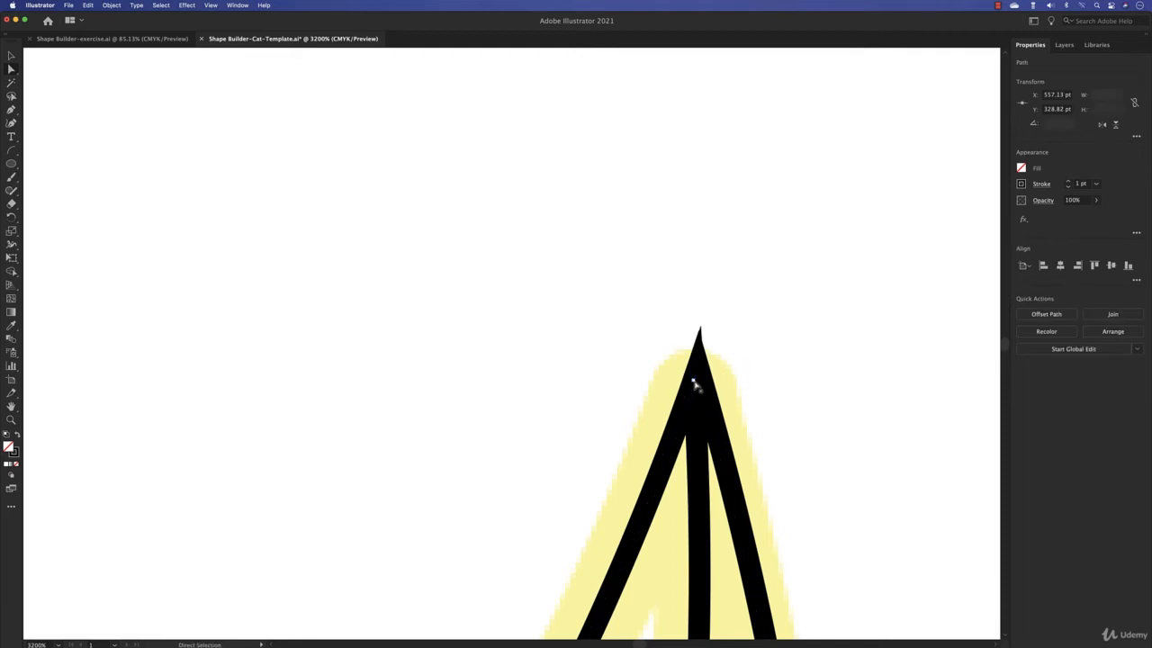
left_click(694, 385)
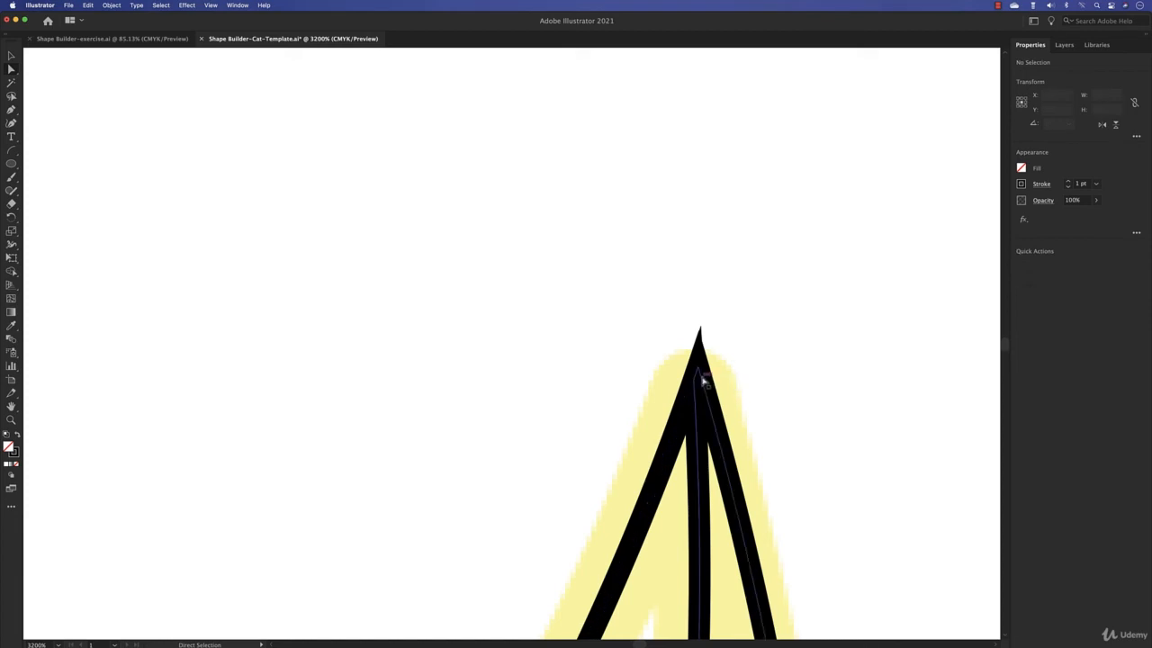
left_click(697, 372)
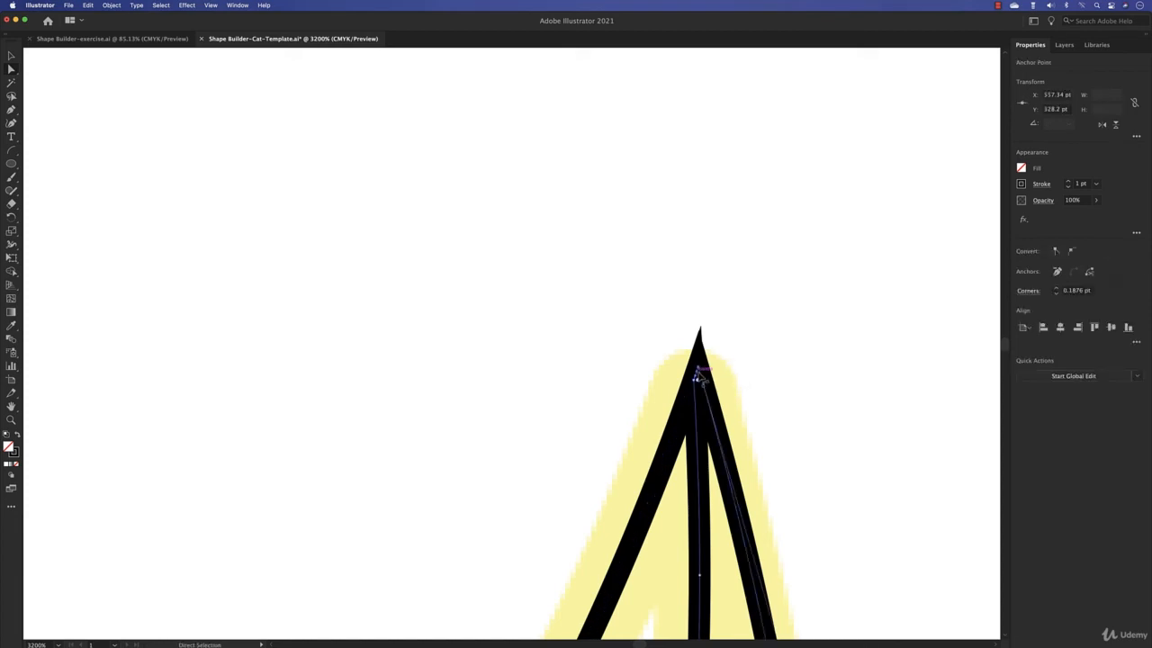
key("Delete")
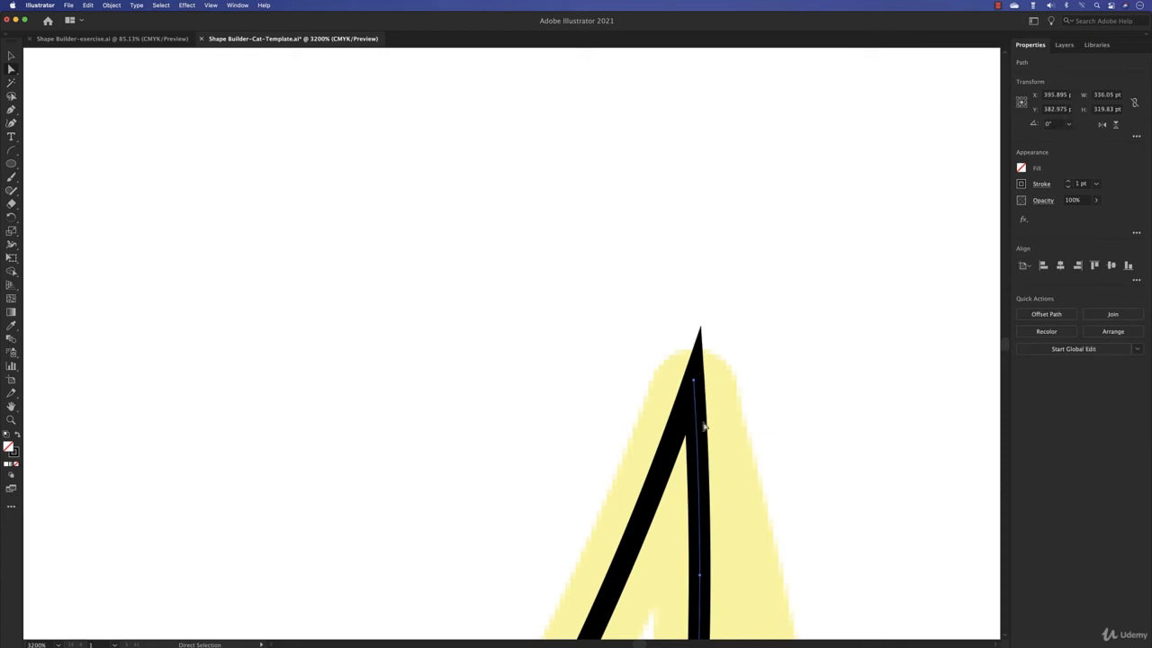
- Undo the last deletion at the tail tip and give the tail paths' stroke a round cap and round corner joins
key("super+z")
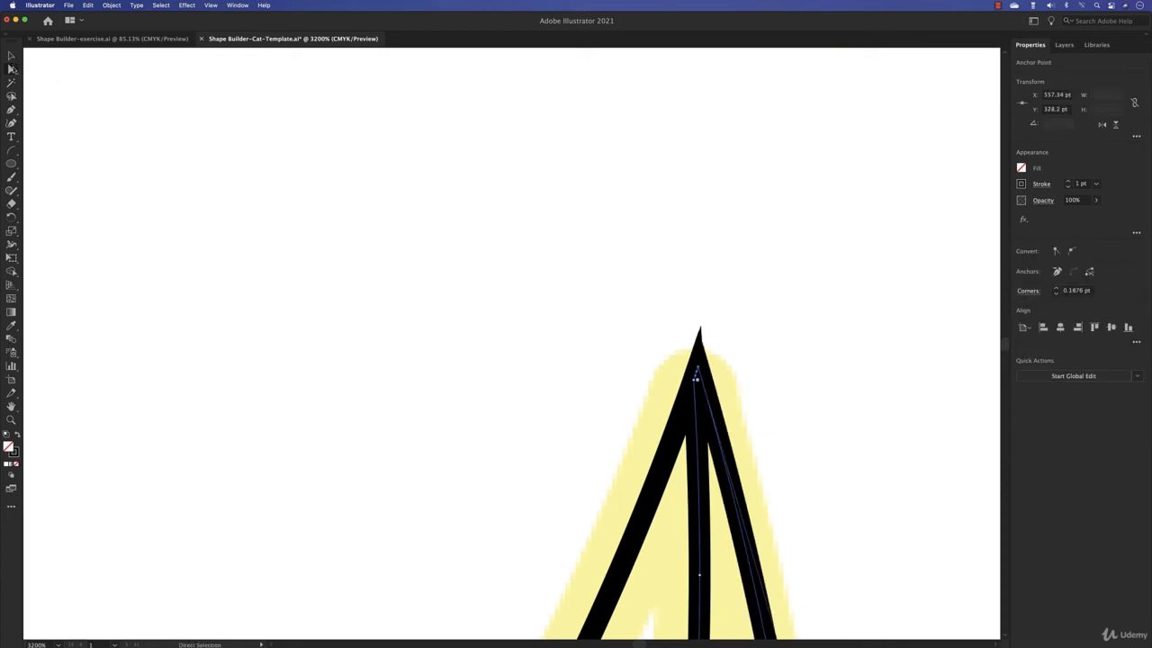
left_click(13, 58)
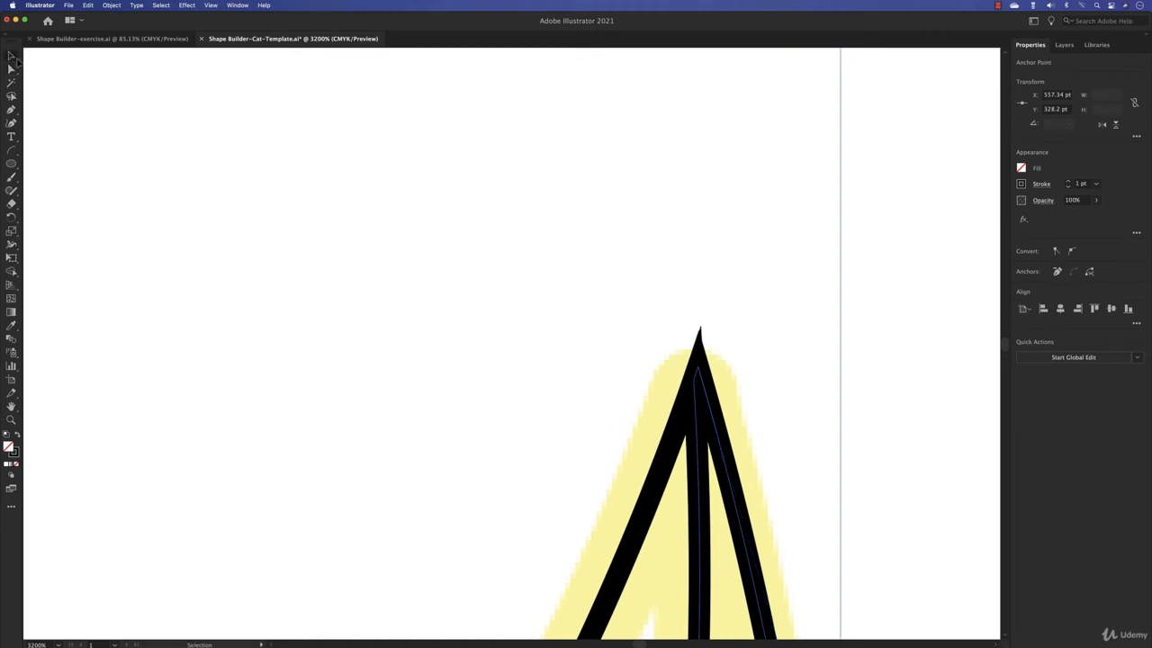
left_click_drag(502, 306, 795, 419)
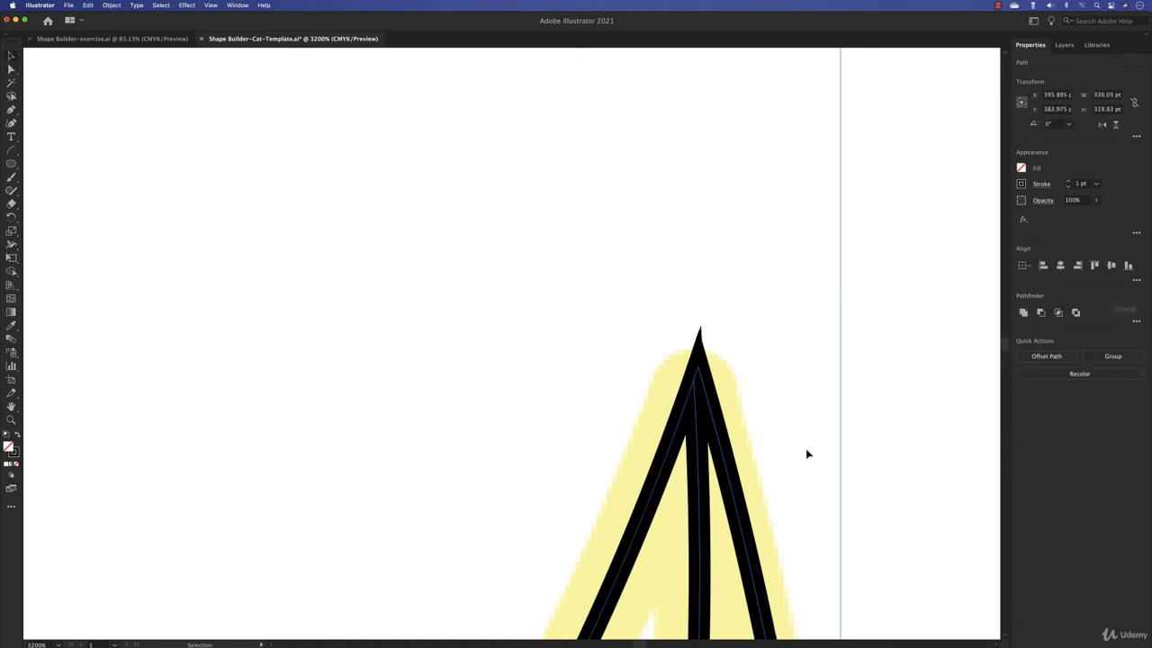
left_click(1042, 184)
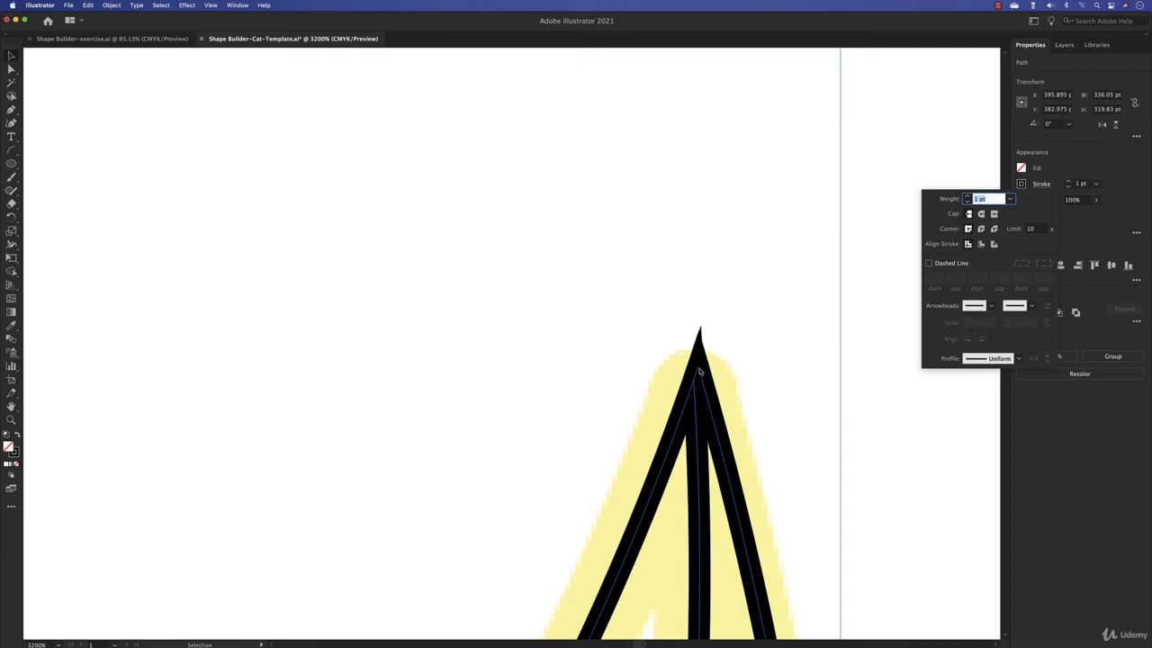
left_click(980, 214)
left_click(981, 229)
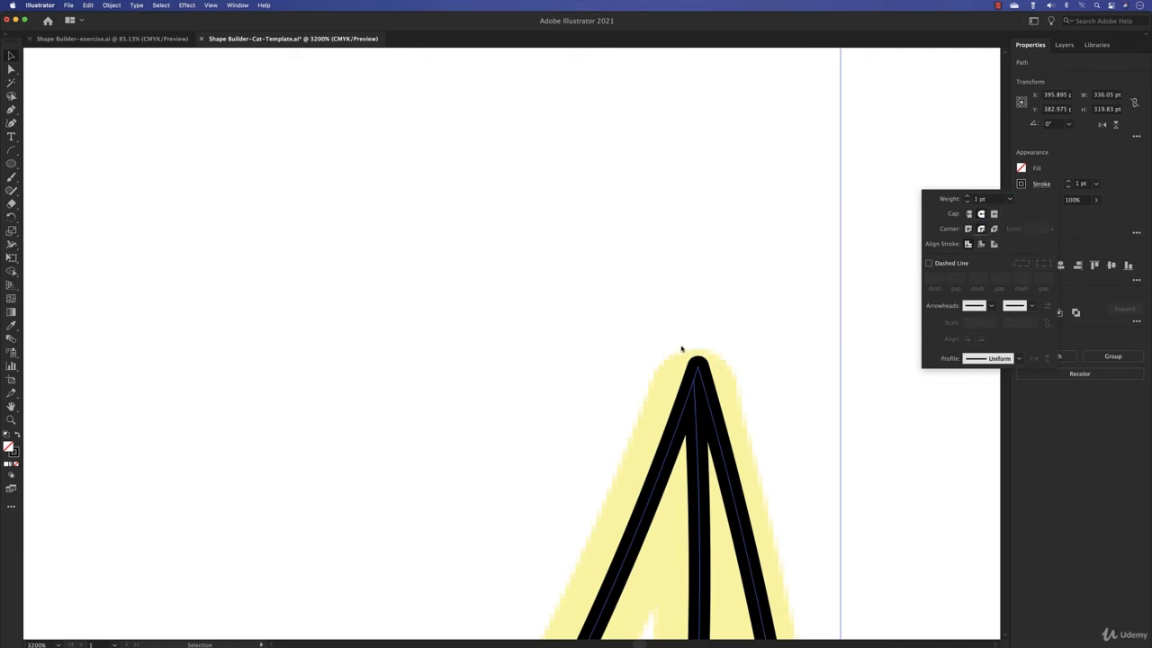
left_click(488, 325)
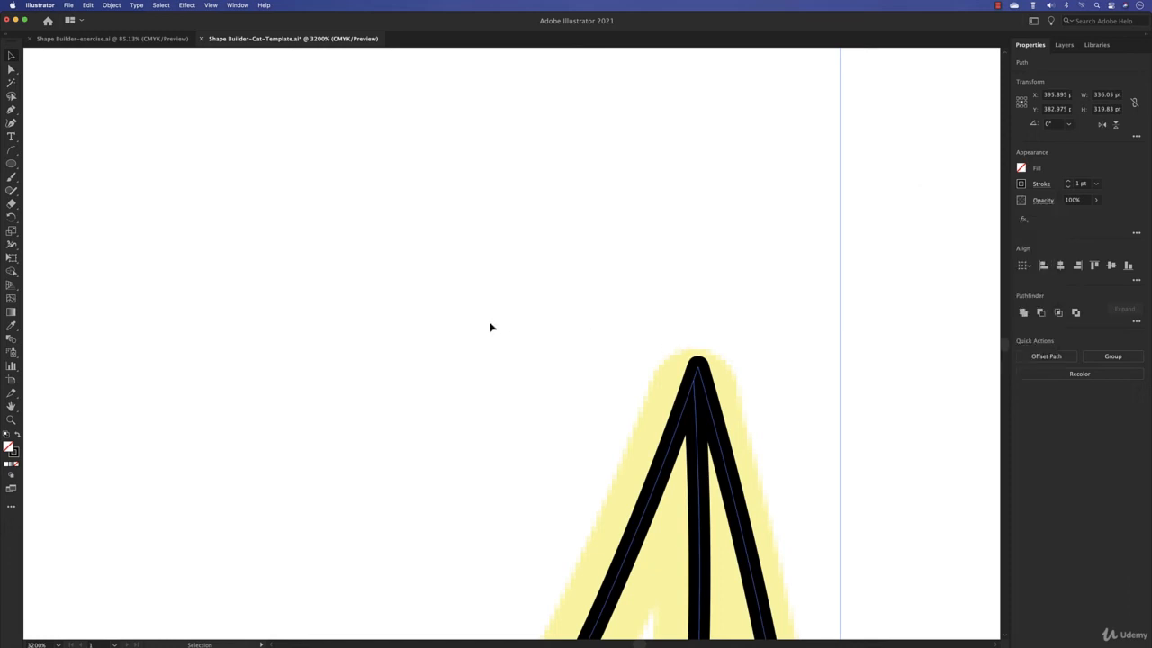
- Draw a square of about 44 by 44 pt in the empty space beside the template's right ear
scroll(489, 325, "down", 5)
mouse_move(319, 308)
left_mouse_down()
mouse_move(822, 345)
mouse_move(690, 373)
mouse_move(625, 456)
left_mouse_up()
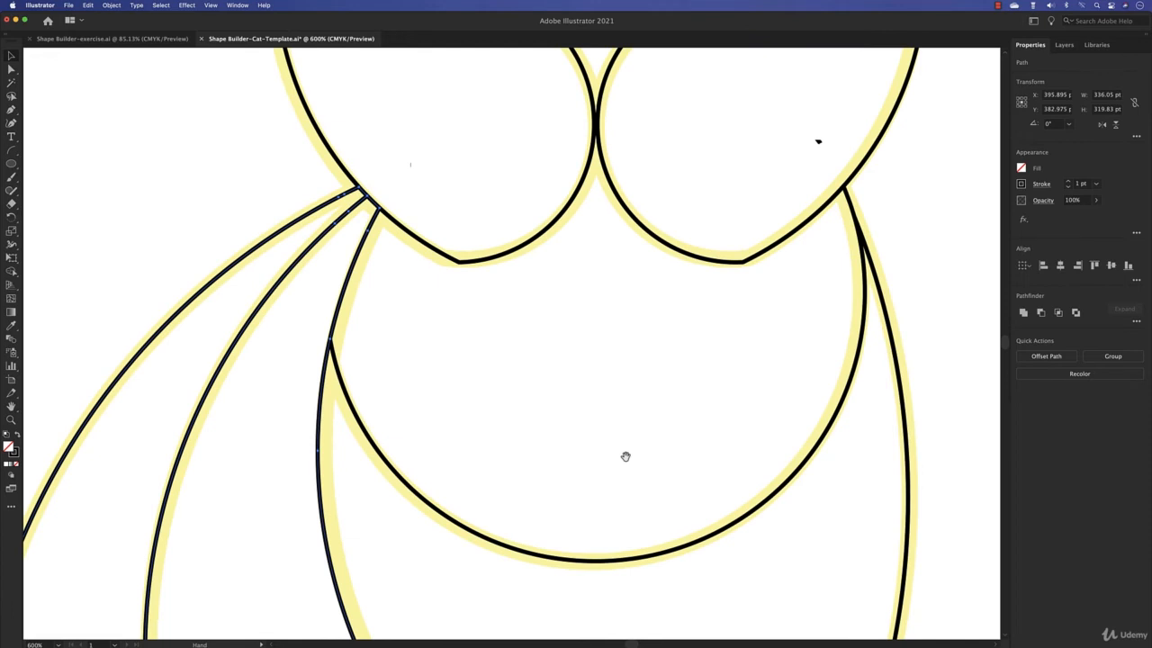
scroll(625, 457, "up", 10)
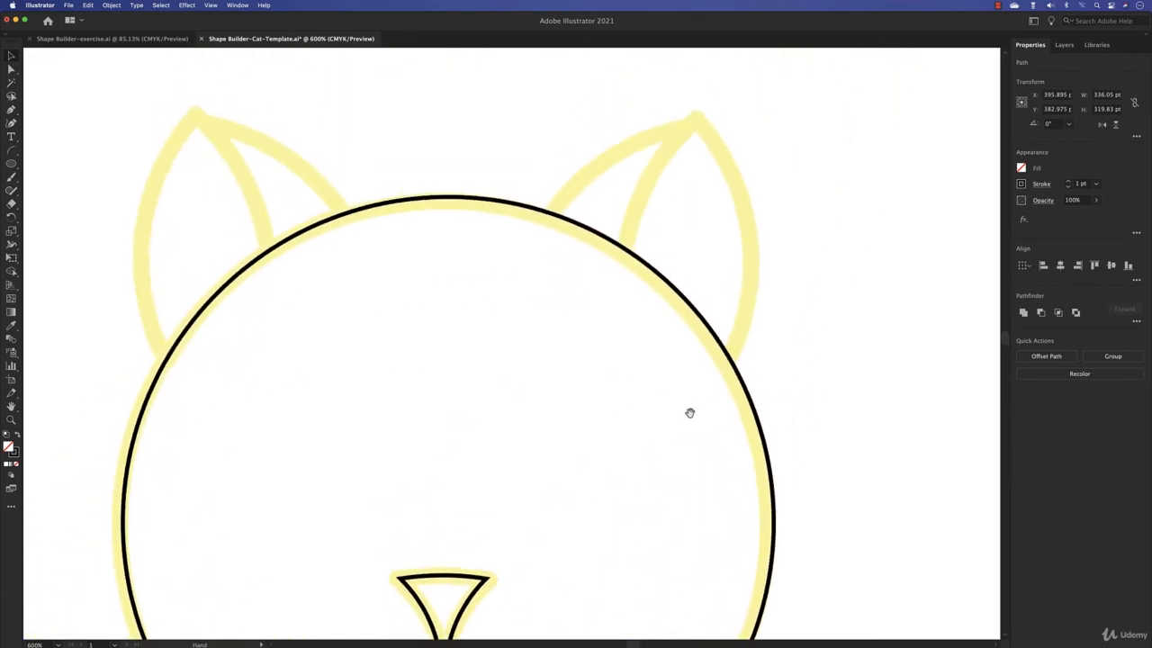
scroll(689, 412, "up", 3)
left_click_drag(11, 164, 62, 168)
left_click_drag(790, 178, 970, 356)
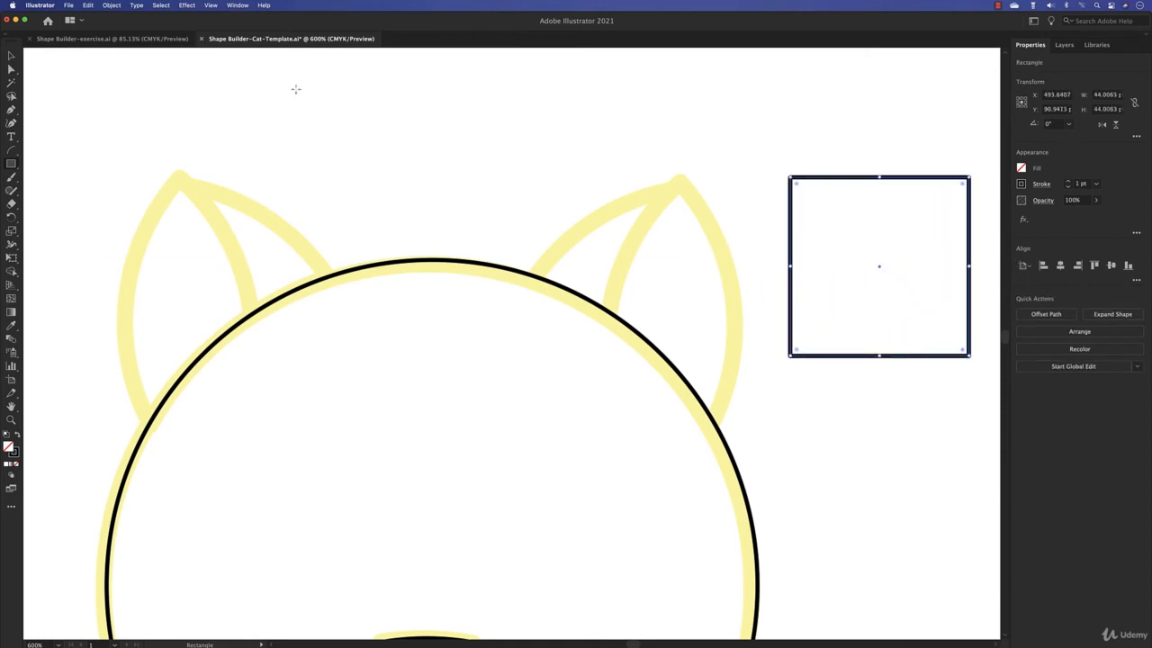
- Fully round the square's upper-right and lower-left corners to about 44 pt so that it forms a leaf shape
left_click(16, 69)
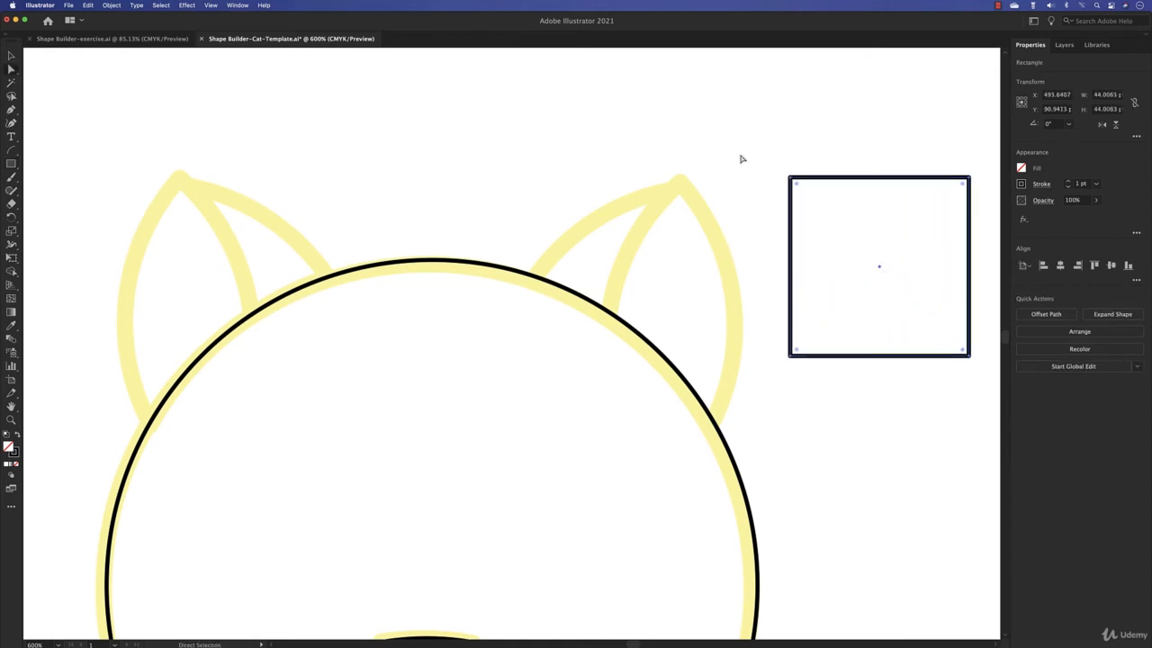
left_click_drag(932, 163, 974, 200)
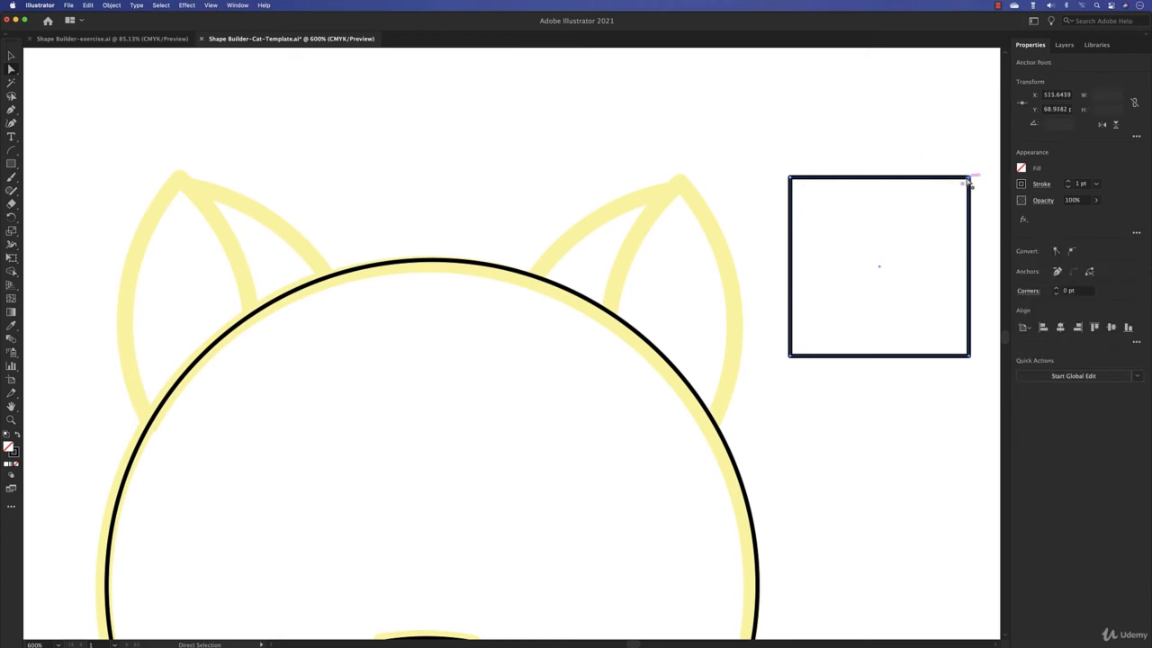
left_click_drag(779, 342, 802, 368)
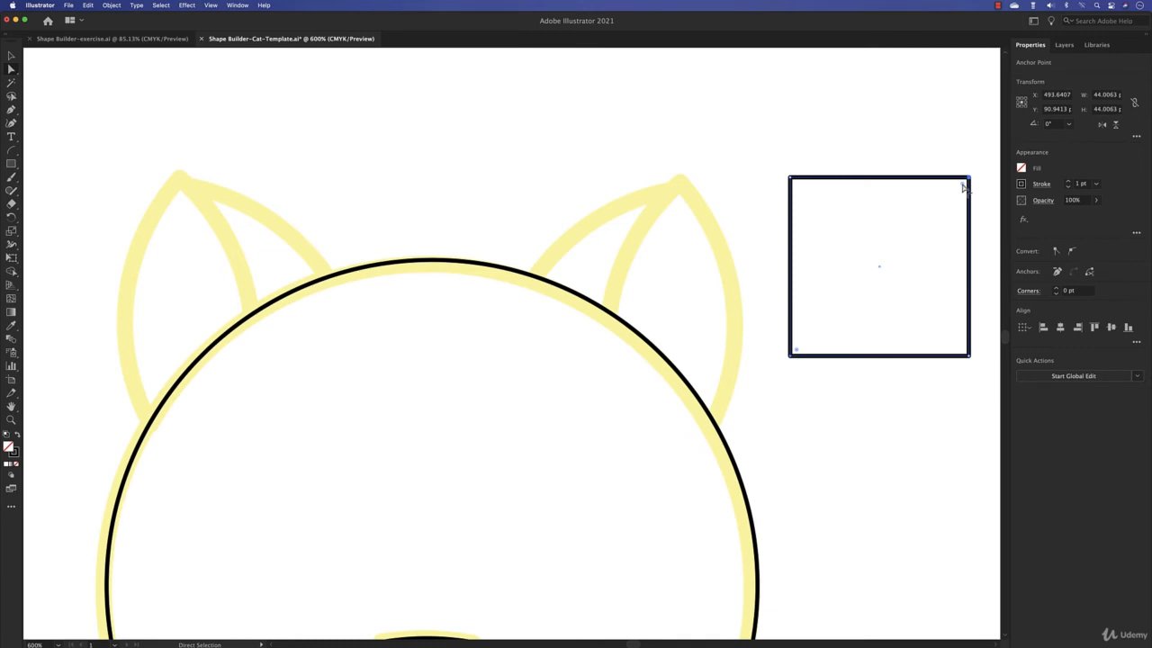
left_click_drag(963, 186, 700, 474)
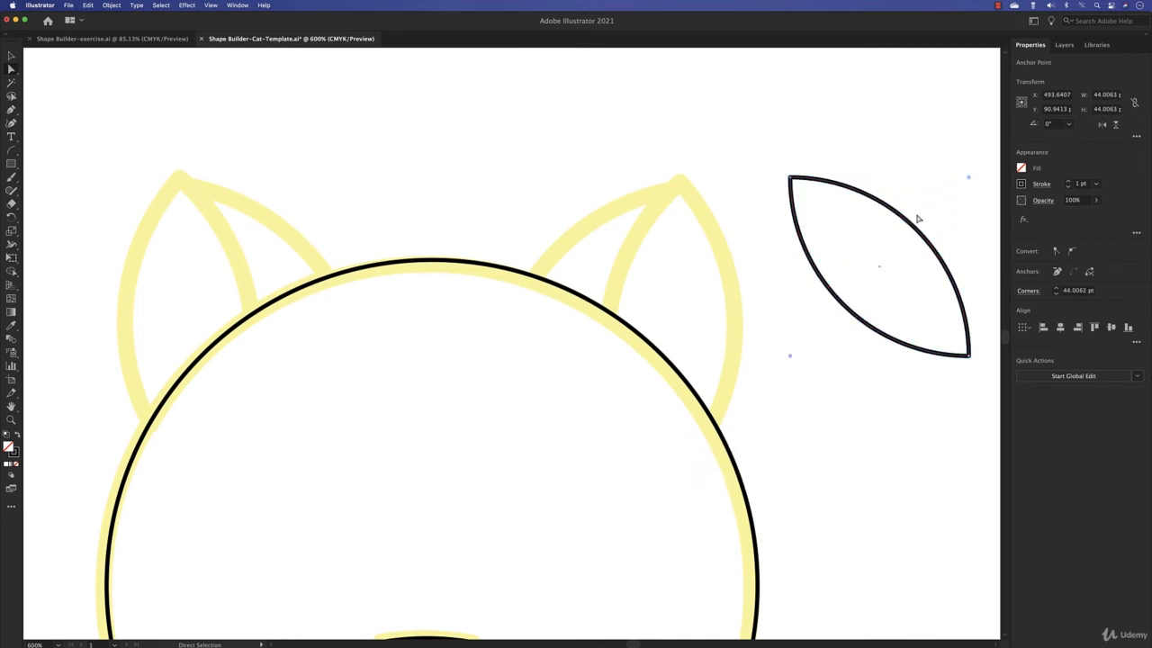
- Rotate the leaf shape 45° to stand upright and place it over the template's right ear
key("v")
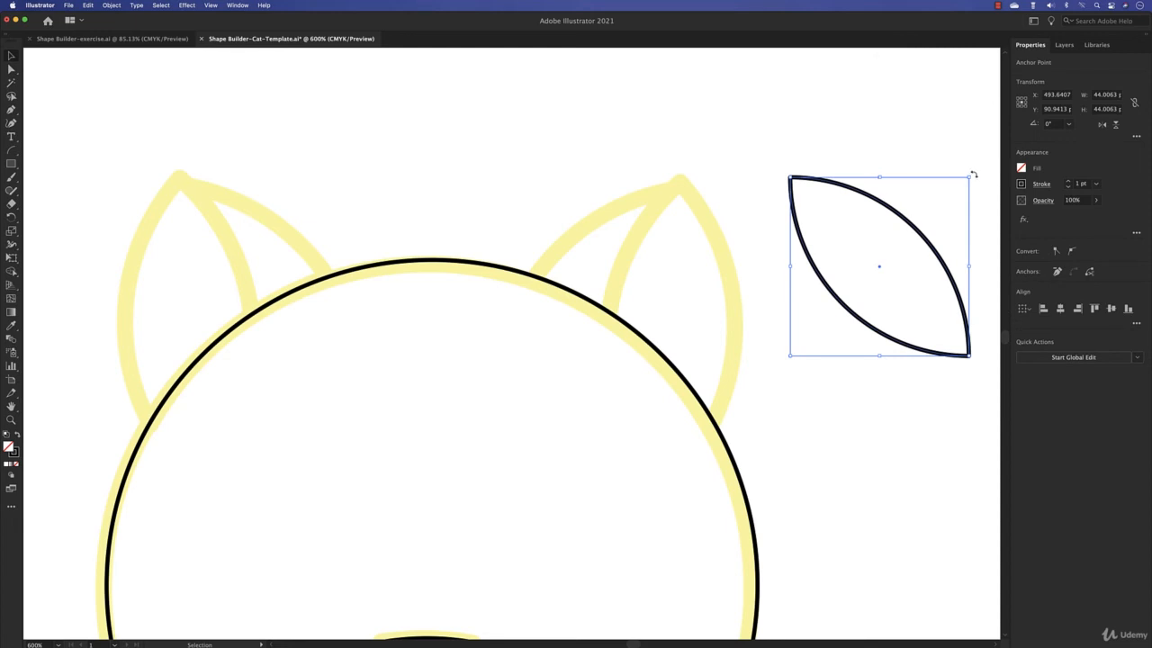
left_click_drag(975, 177, 981, 272)
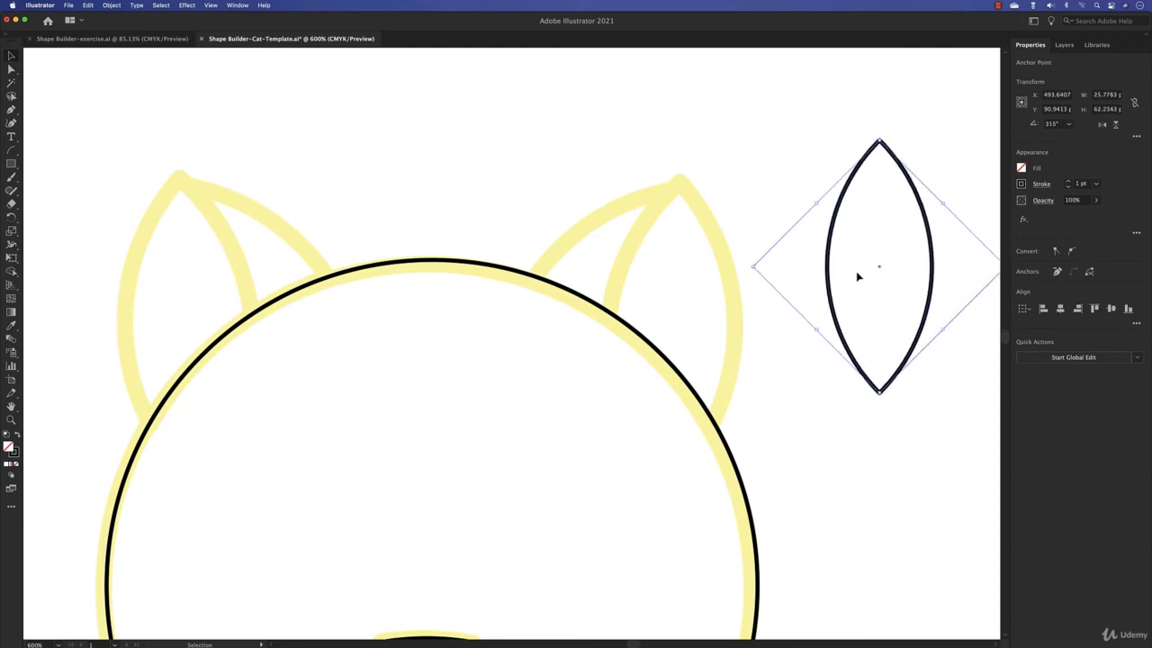
left_click_drag(880, 268, 677, 312)
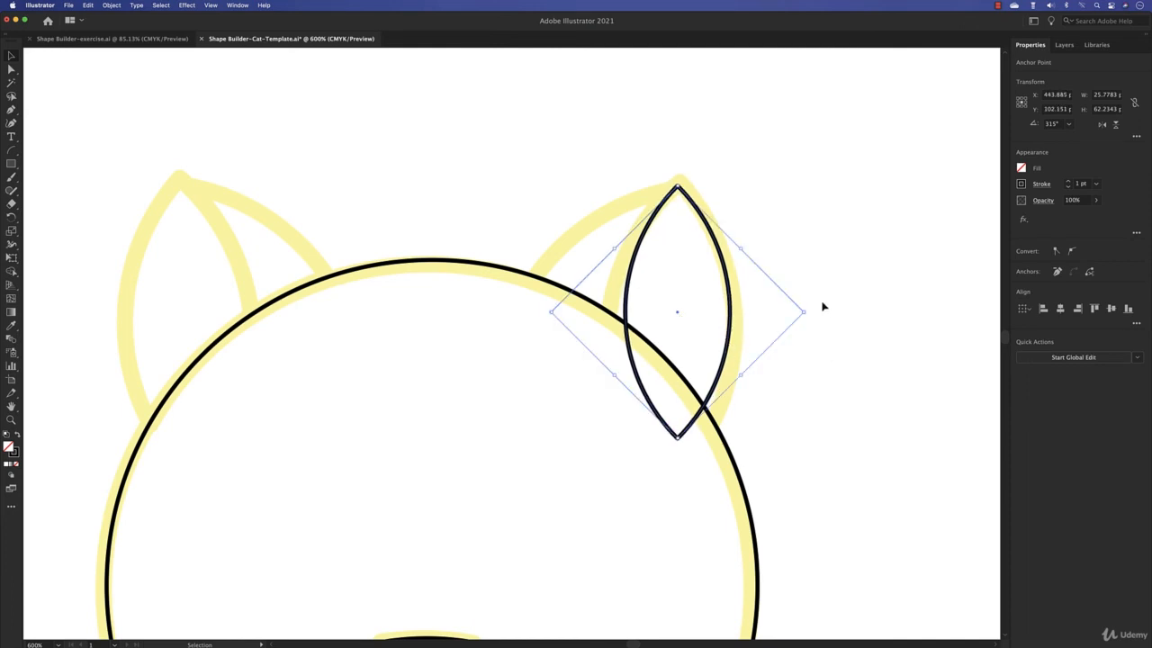
- Enlarge the leaf to about 31 by 74 pt, tilt it slightly and shift it to match the outer right ear
left_click_drag(802, 312, 812, 311)
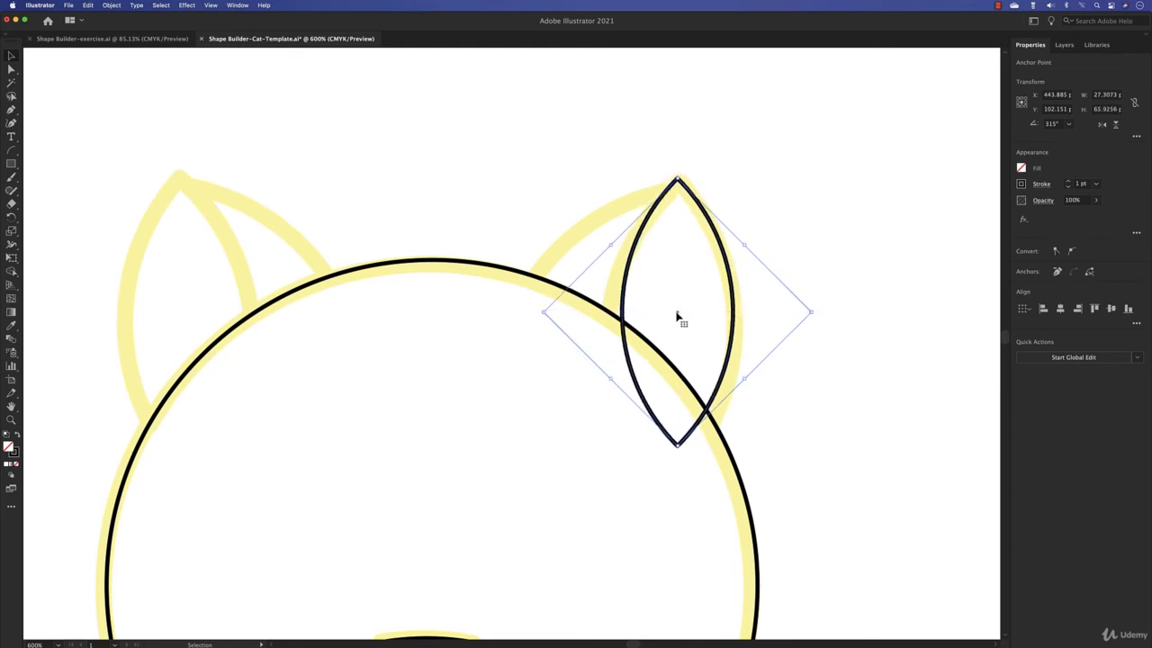
left_click_drag(678, 317, 682, 320)
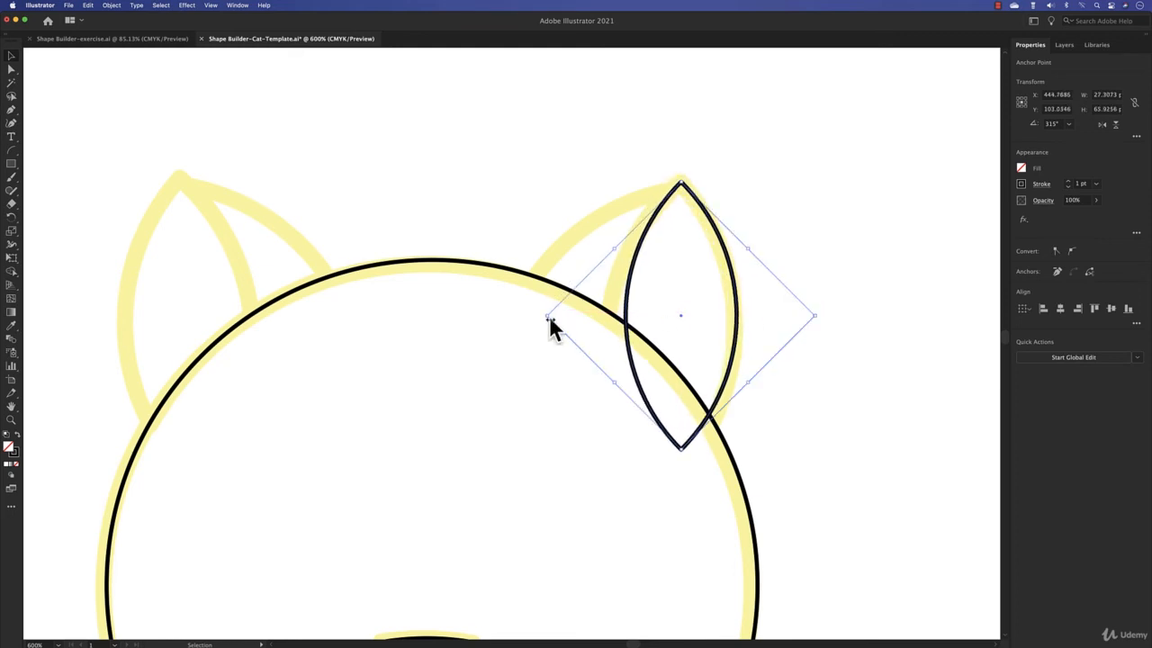
left_click_drag(547, 317, 531, 316)
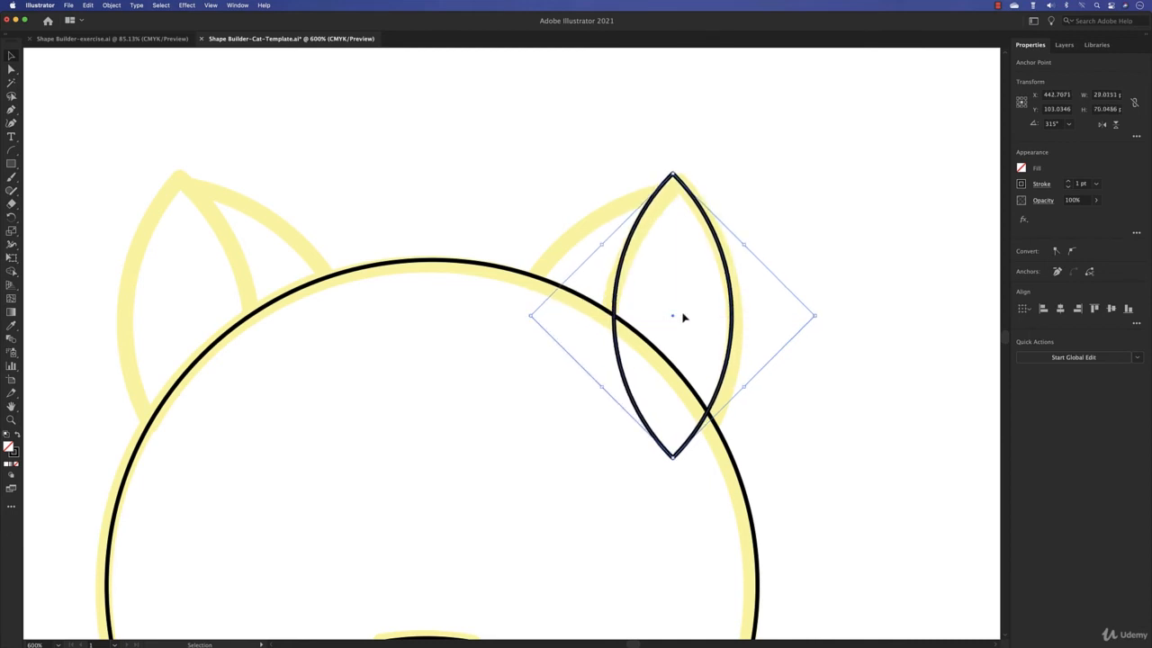
left_click_drag(674, 319, 682, 327)
left_click_drag(534, 322, 524, 321)
left_click_drag(671, 324, 680, 332)
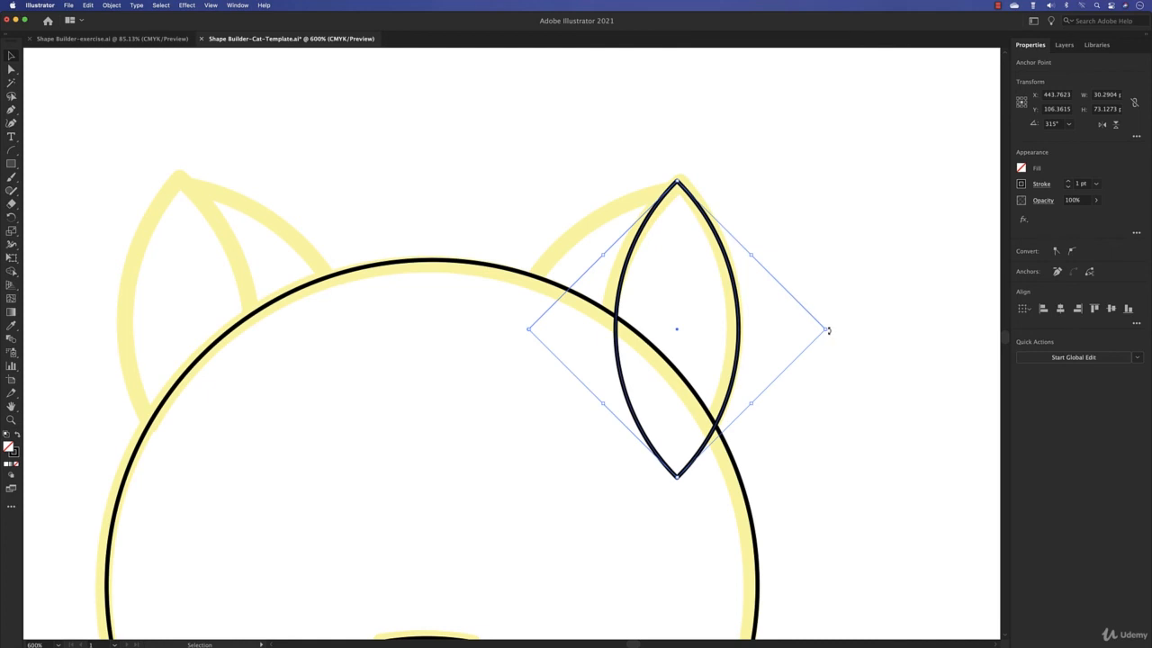
left_click_drag(828, 331, 829, 334)
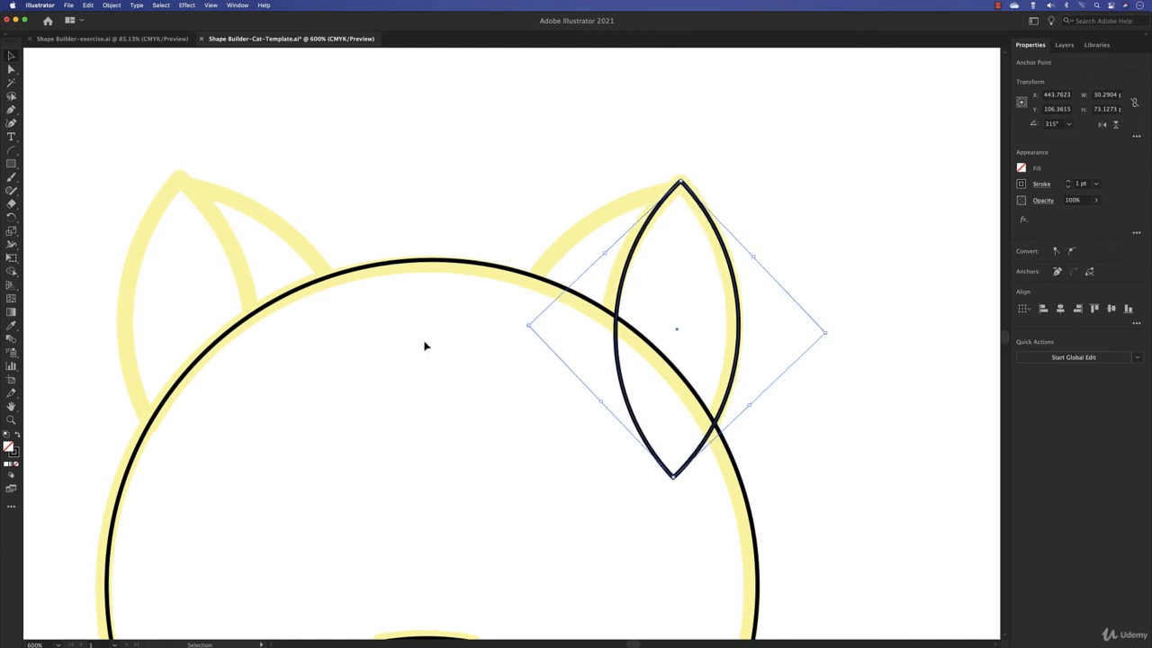
left_click_drag(530, 327, 524, 328)
left_click_drag(727, 256, 727, 261)
left_click(856, 318)
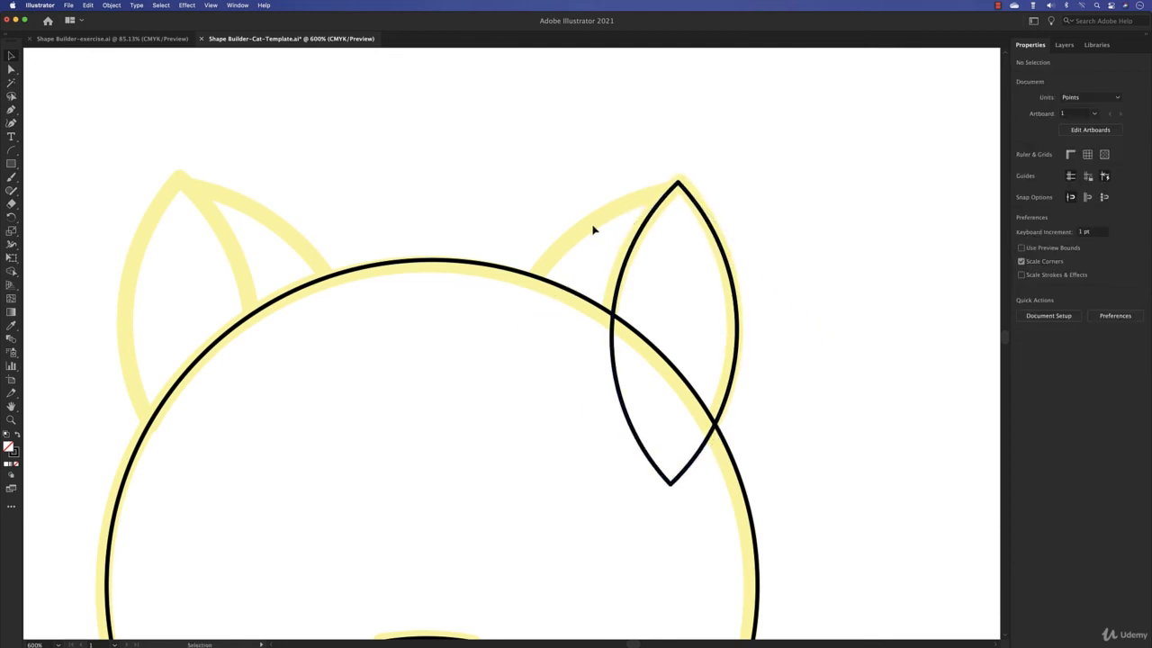
- Duplicate the ear leaf, rotate the copy clockwise and align its upper edge with the inner part of the right ear
left_click(724, 252)
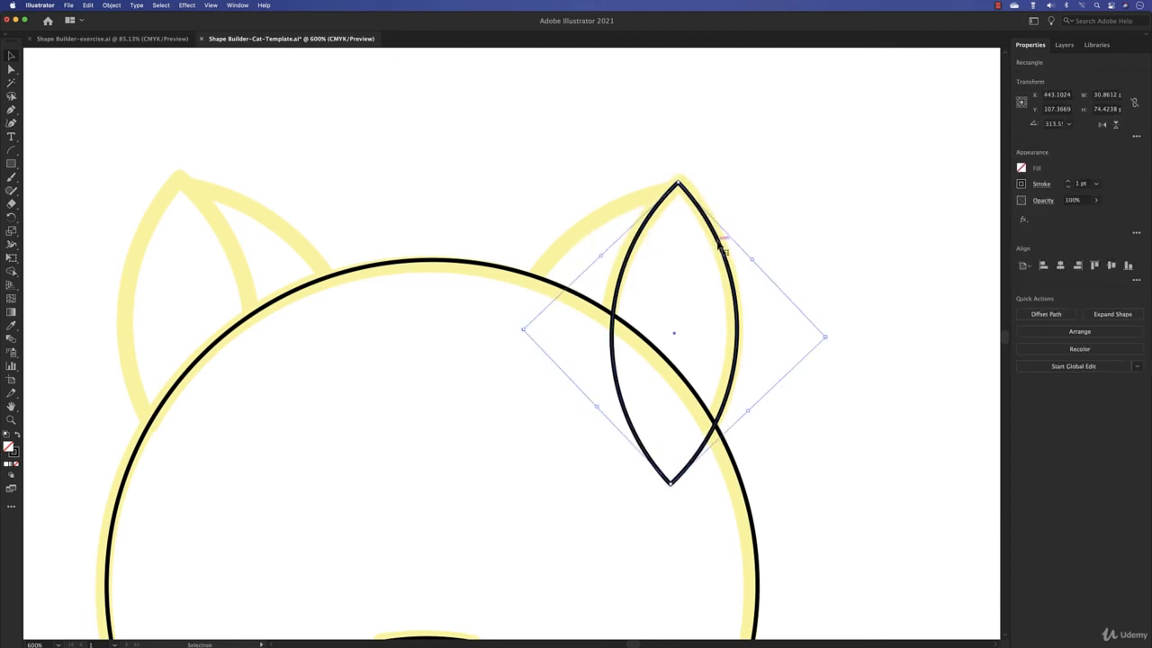
left_click_drag(722, 243, 613, 239)
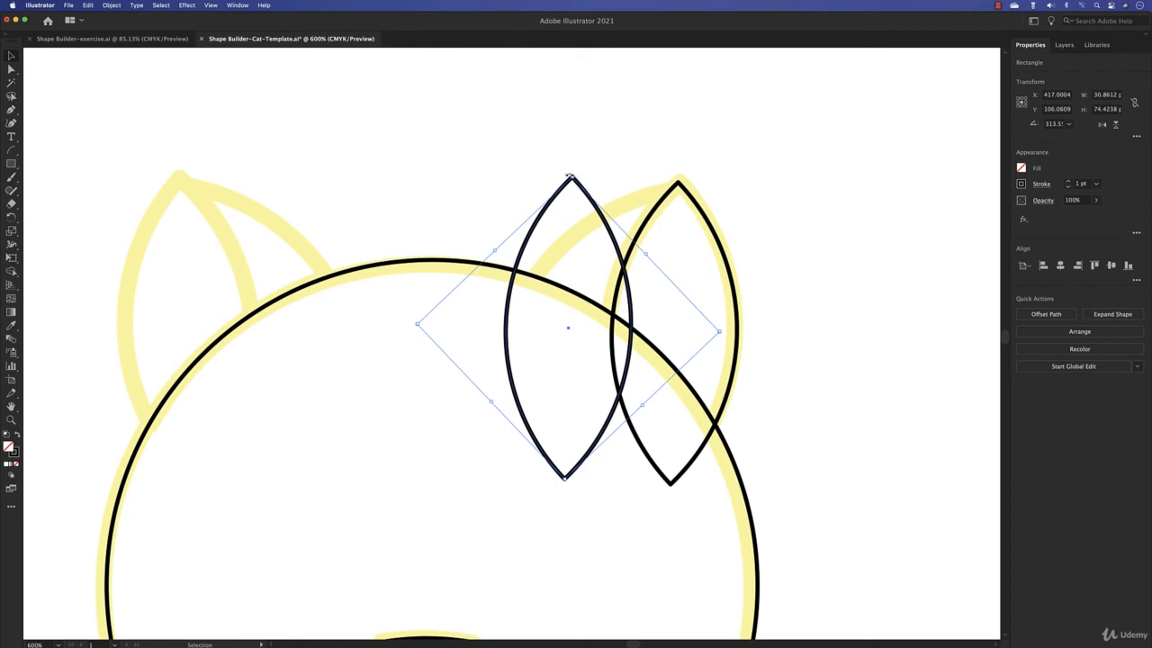
left_click_drag(571, 175, 674, 190)
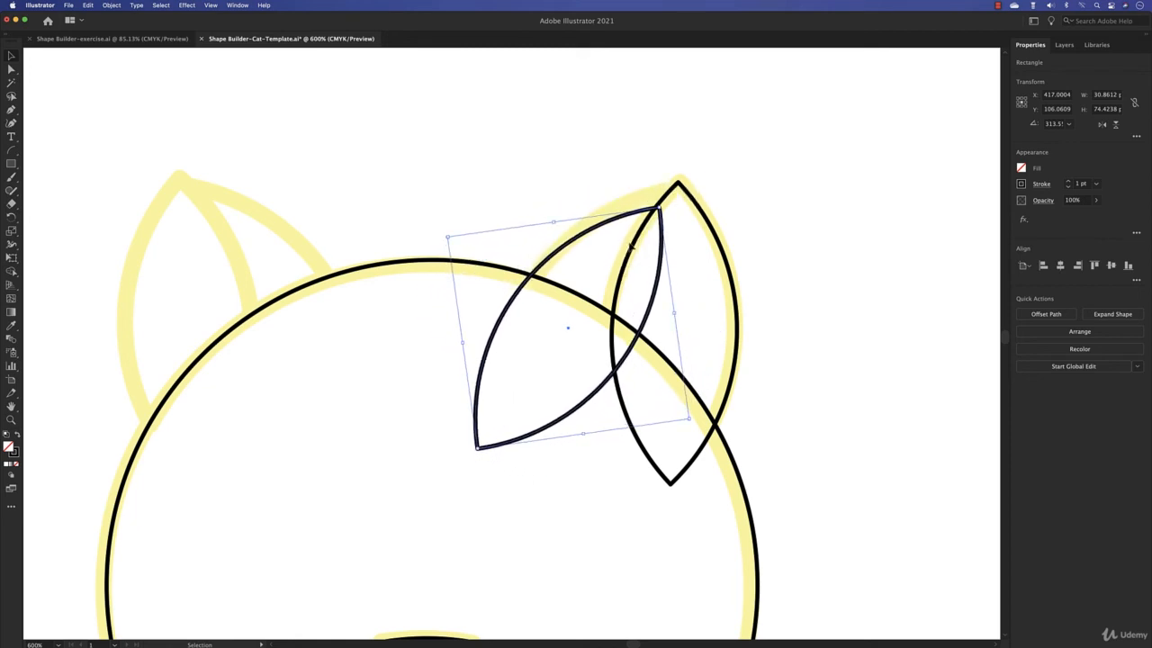
left_click_drag(569, 332, 581, 319)
left_click(452, 192)
- Merge the outer ear regions with Shape Builder and absorb the parts of both leaves inside the head into the head
left_click_drag(416, 169, 820, 461)
key("shift+m")
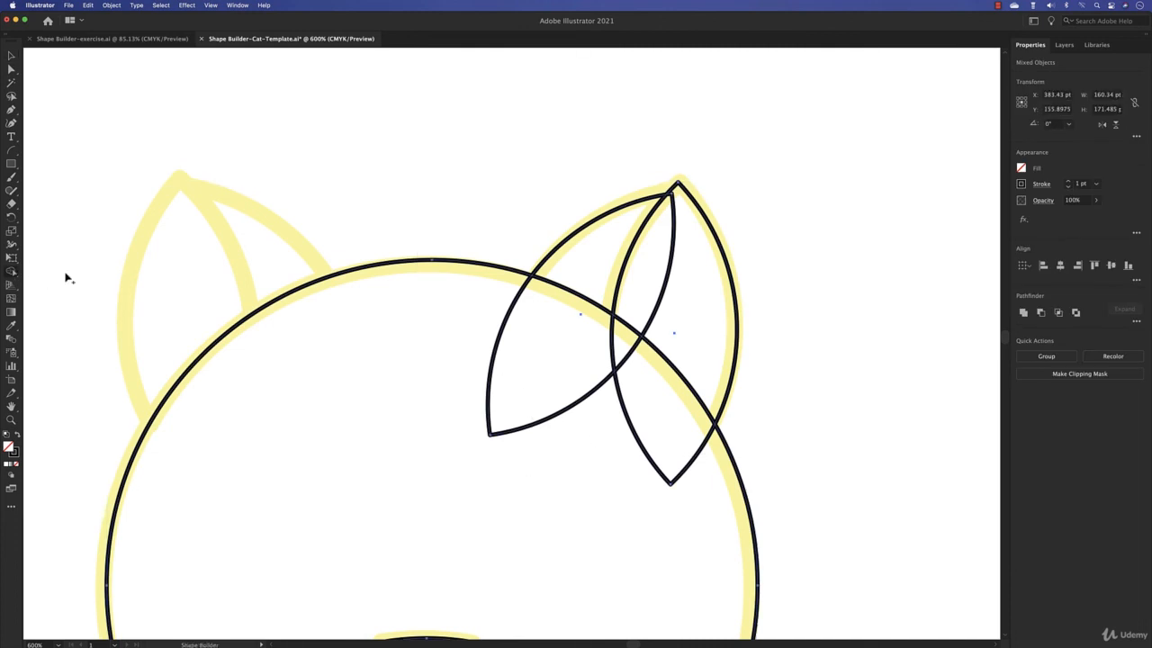
left_click_drag(682, 305, 666, 311)
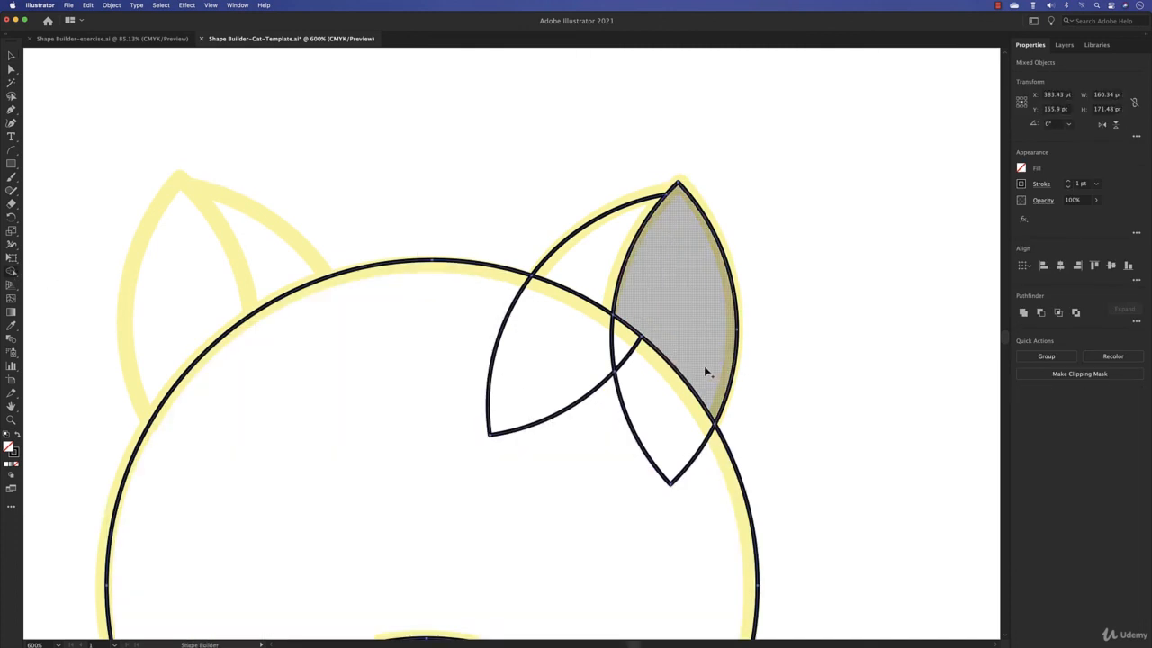
left_click_drag(460, 324, 632, 398)
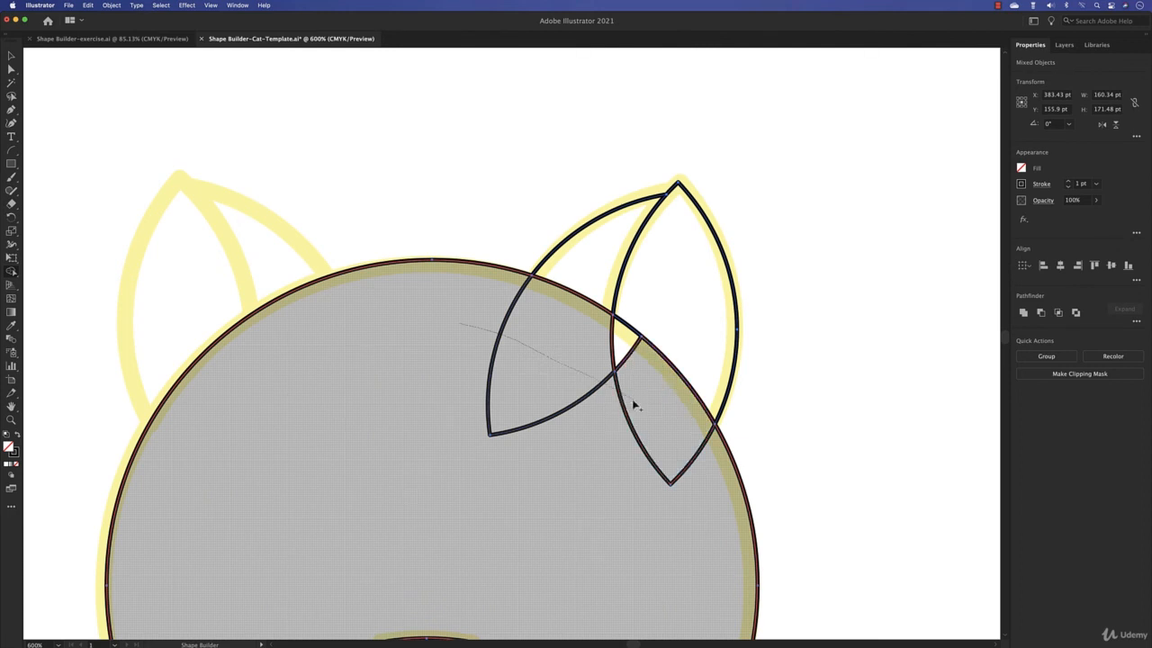
left_click_drag(670, 456, 693, 506)
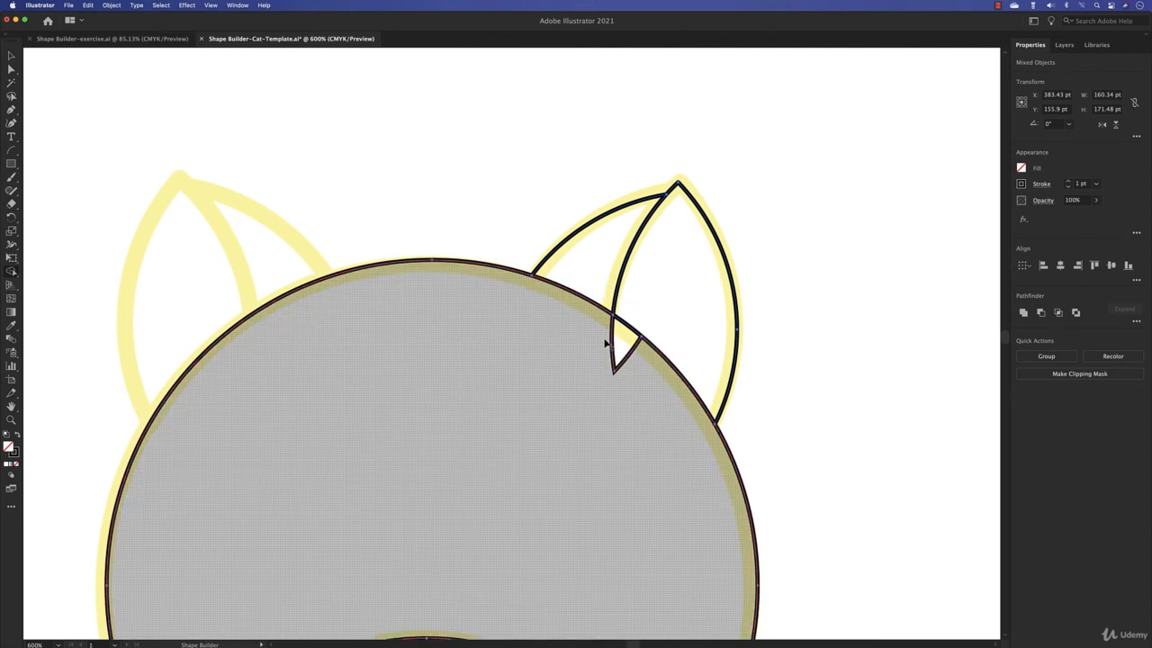
left_click(630, 377)
left_click(10, 56)
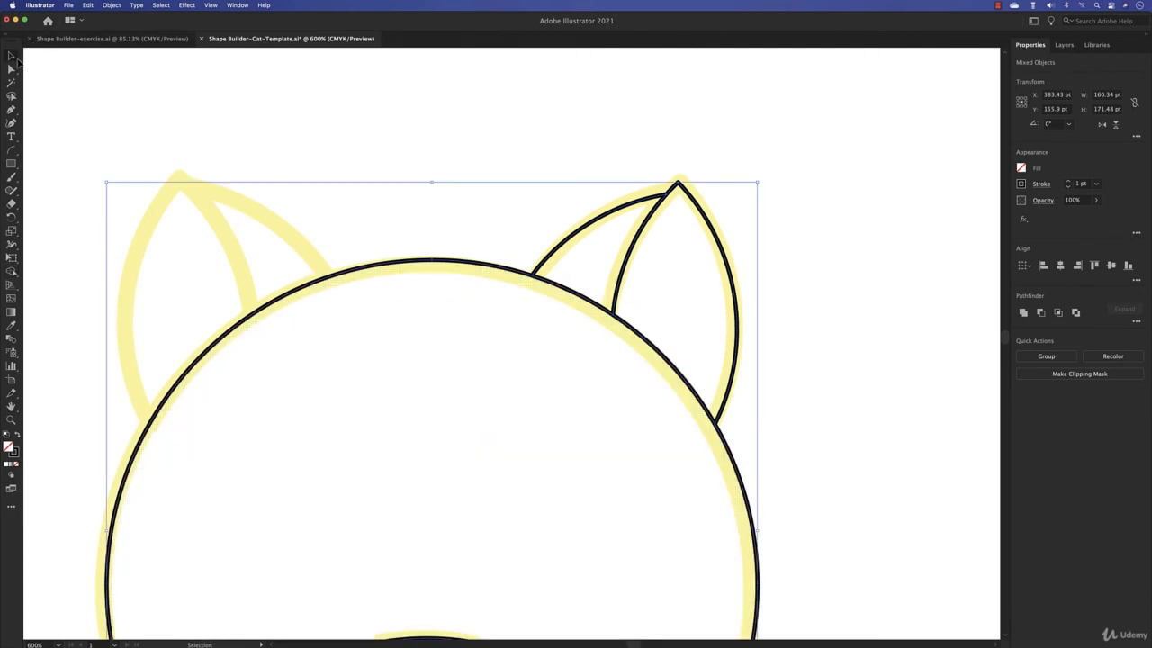
left_click(708, 169)
- Move the outer and inner ear shapes away from the head to check they are separate, and undo both moves
left_click_drag(690, 198, 814, 155)
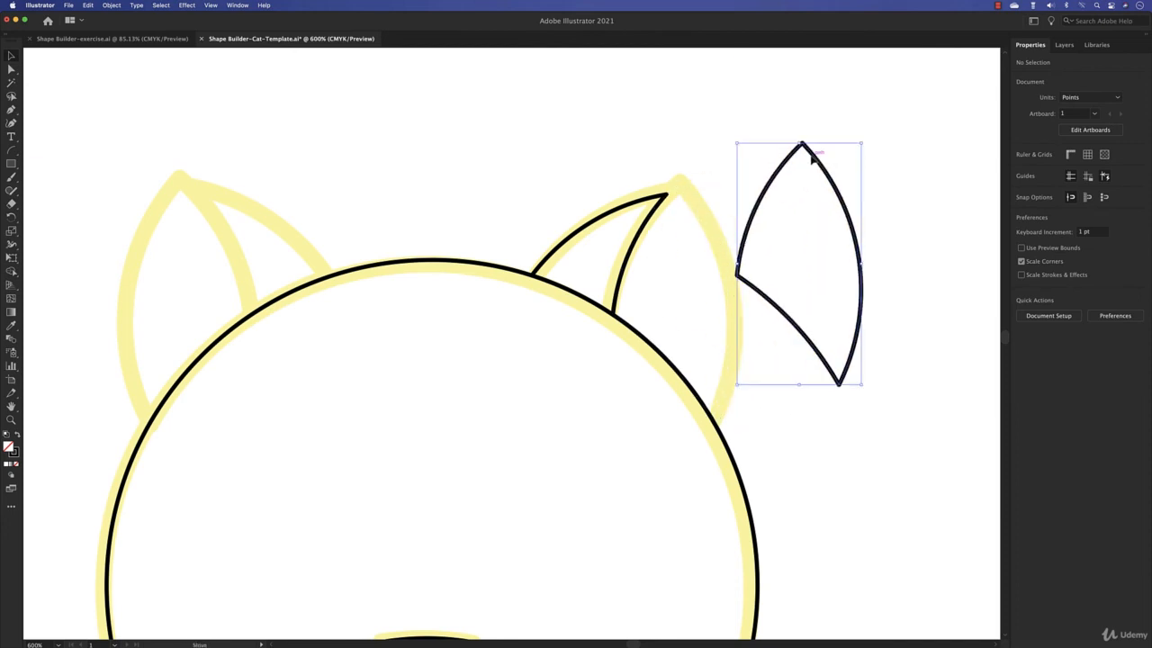
left_click_drag(594, 225, 549, 130)
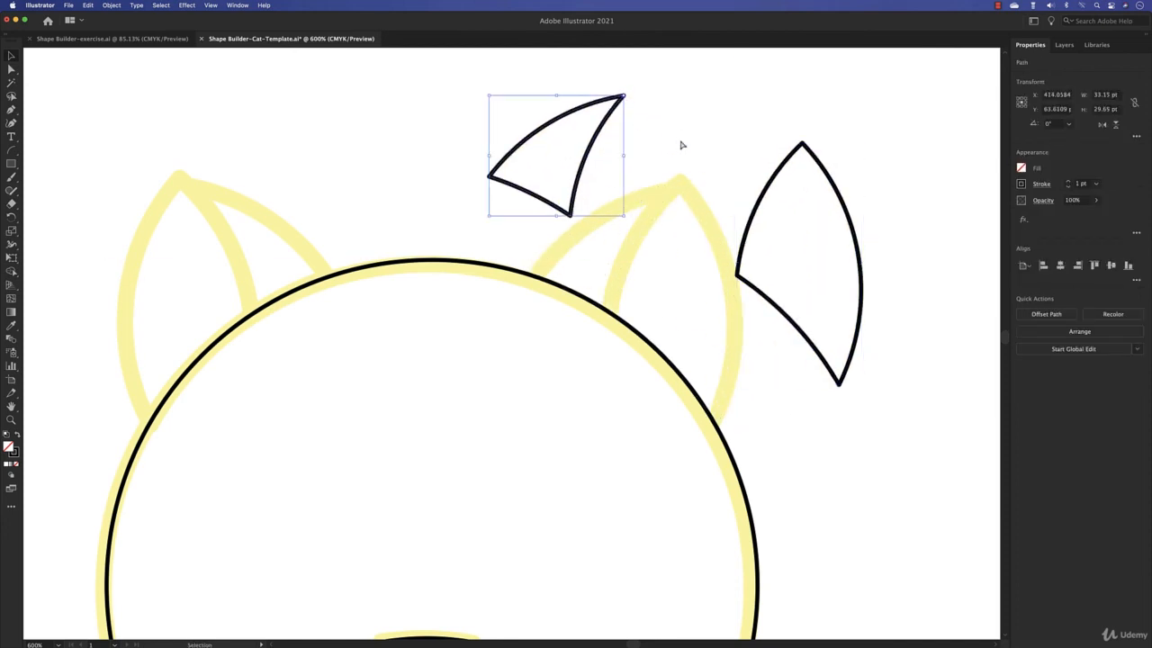
key("ctrl+z")
key("ctrl+z")
- Copy both right ear shapes, flip the copy horizontally and place it over the template's left ear
left_click_drag(758, 151, 553, 213)
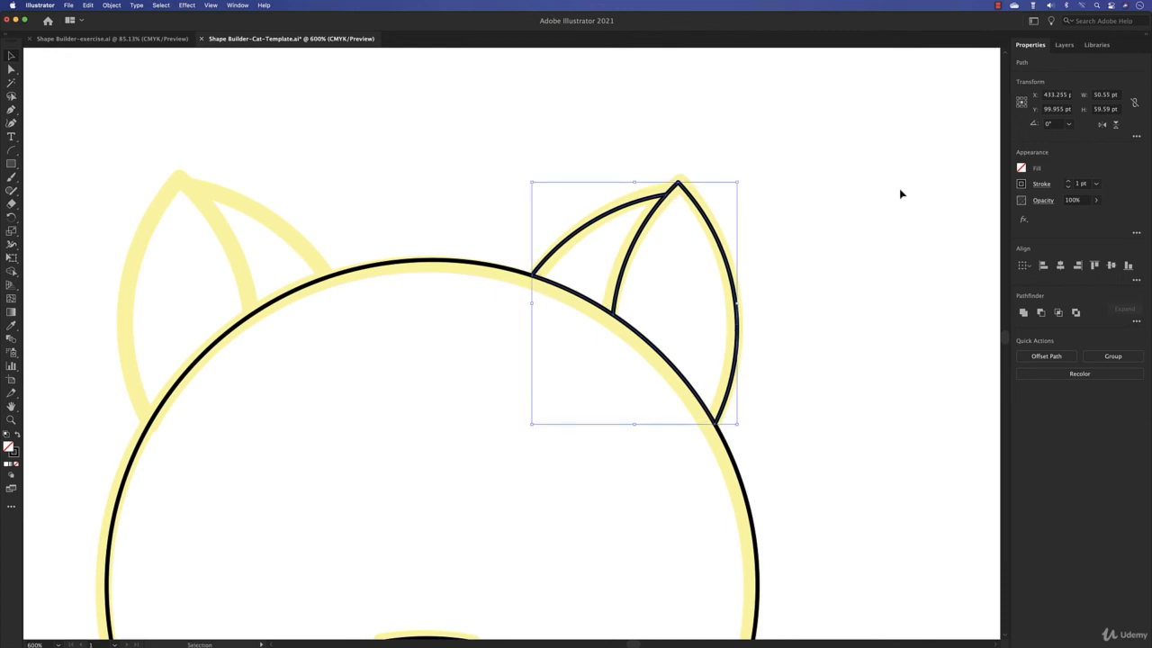
left_click(1116, 125)
left_click_drag(667, 313, 249, 316)
left_click(295, 230)
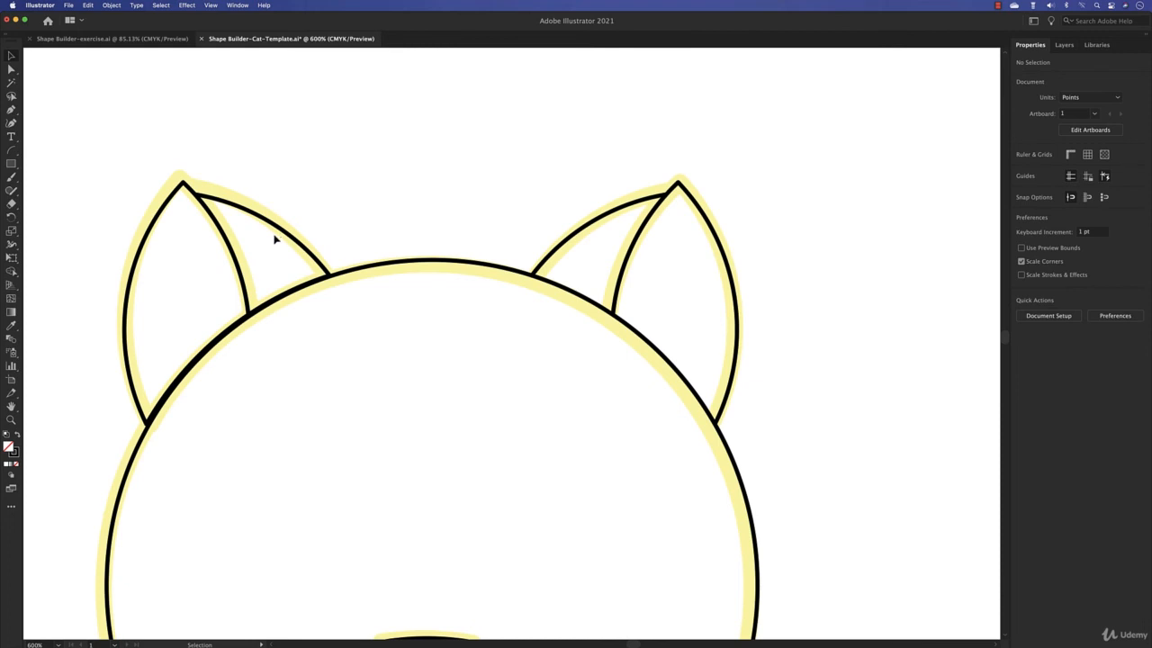
scroll(331, 276, "down", 2)
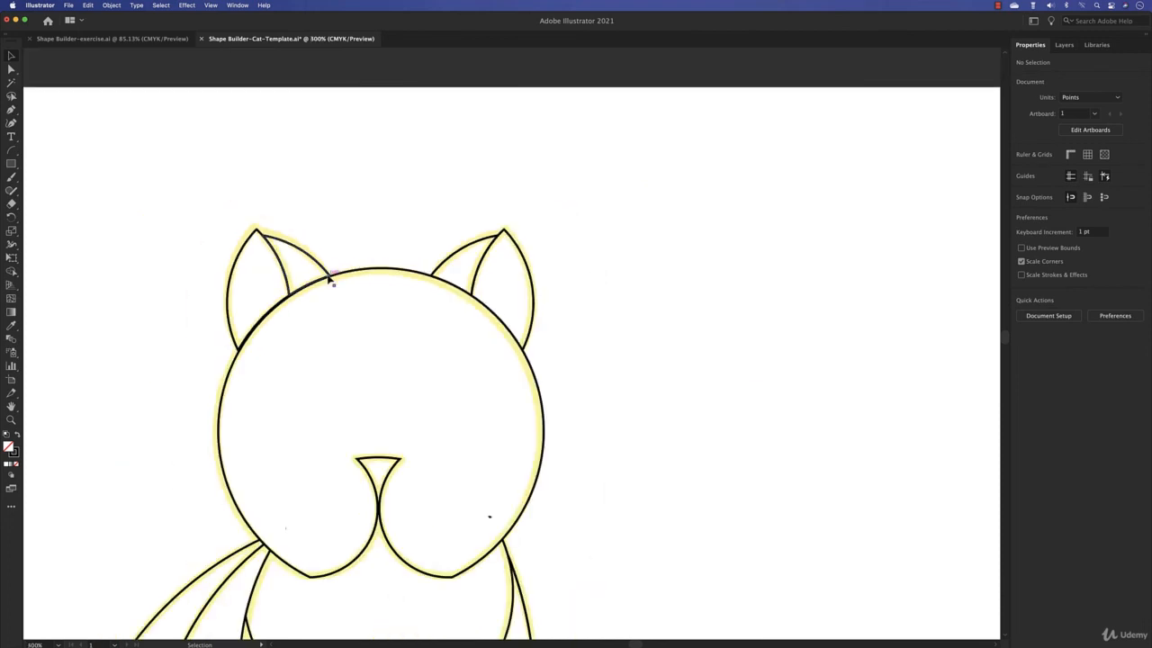
- Select the whole cat and use Shape Builder to fill both inner ears, the nose and the chest with the light orange swatch
left_click_drag(426, 387, 601, 149)
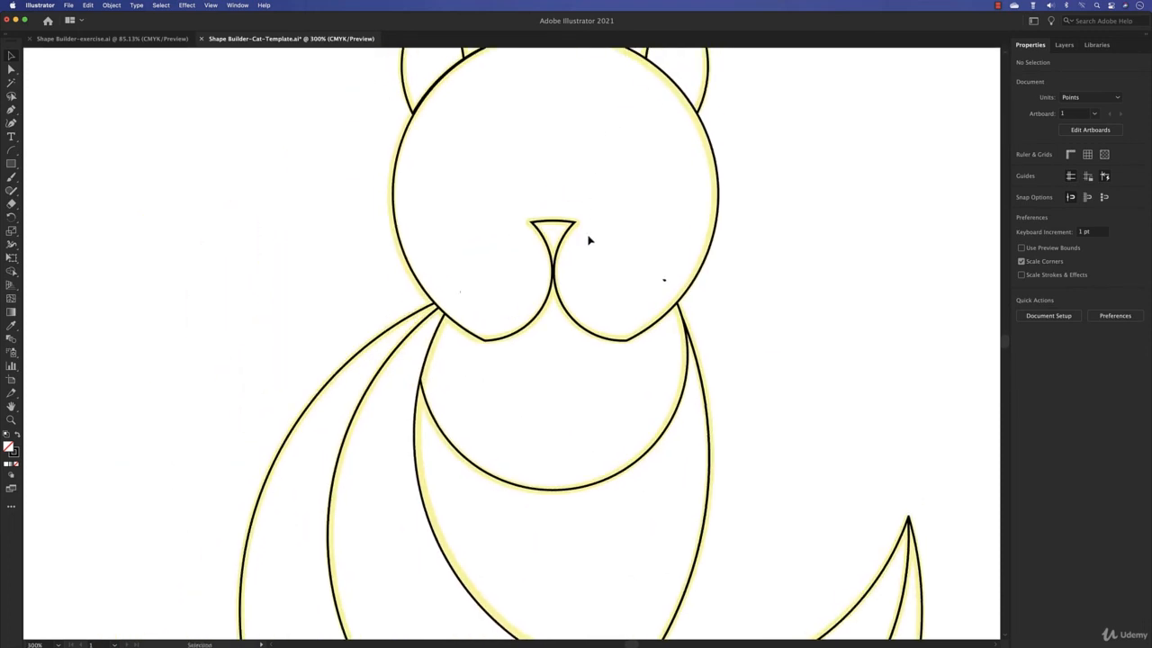
scroll(589, 240, "down", 4)
scroll(592, 243, "up", 1)
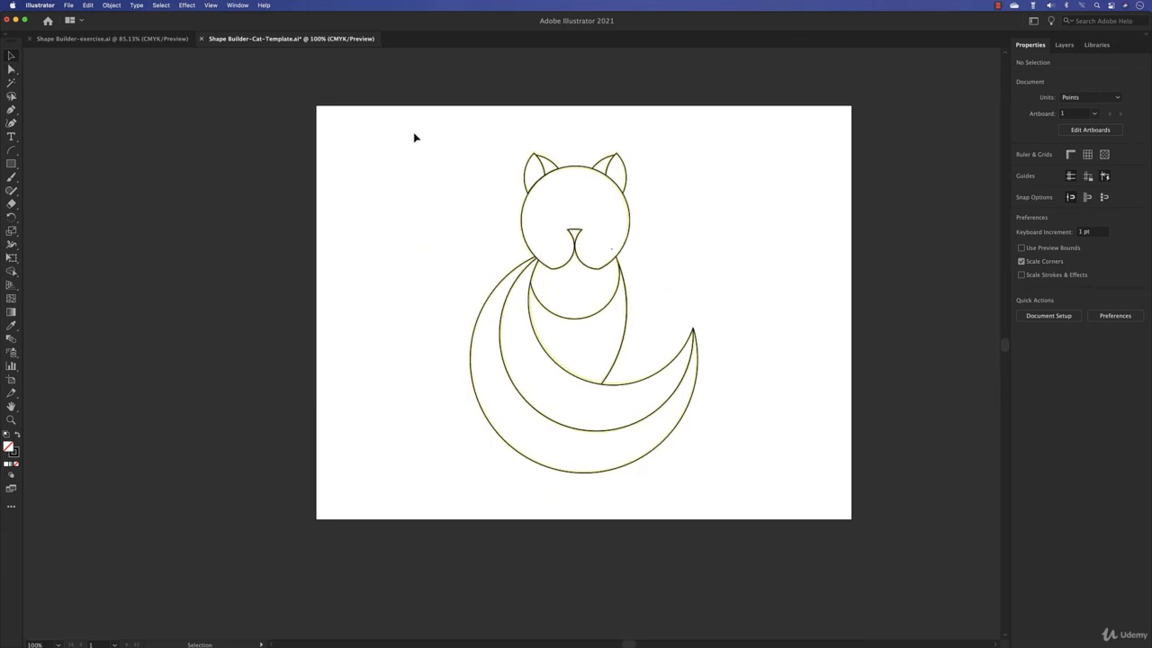
left_click_drag(414, 136, 792, 515)
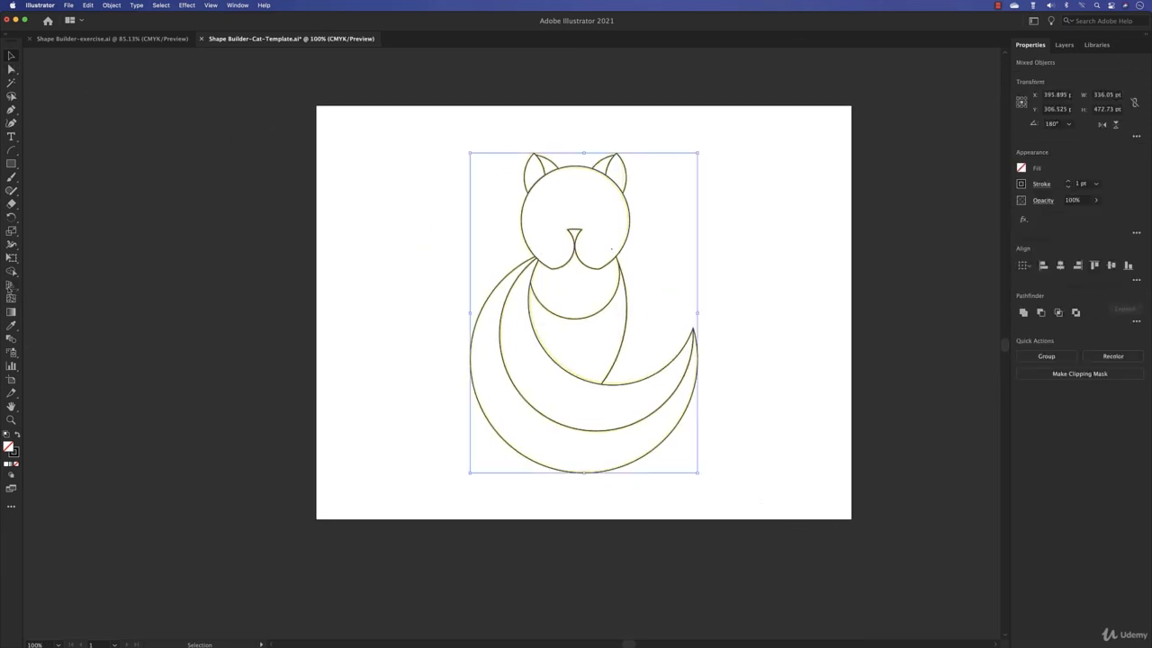
key("shift+m")
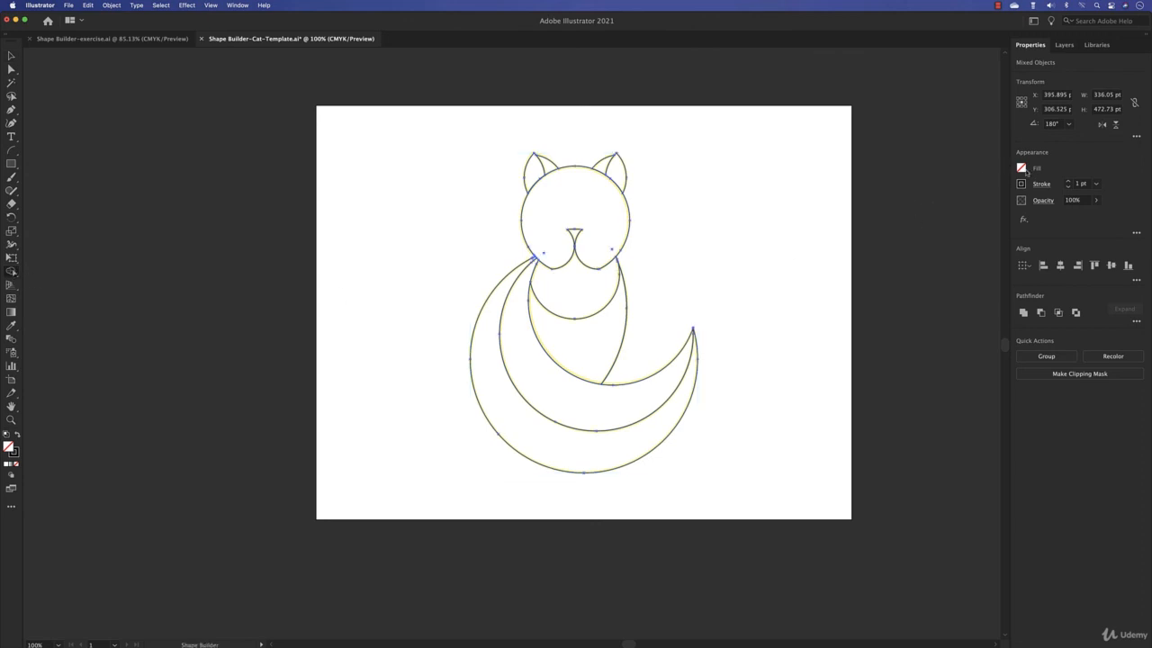
left_click(1022, 169)
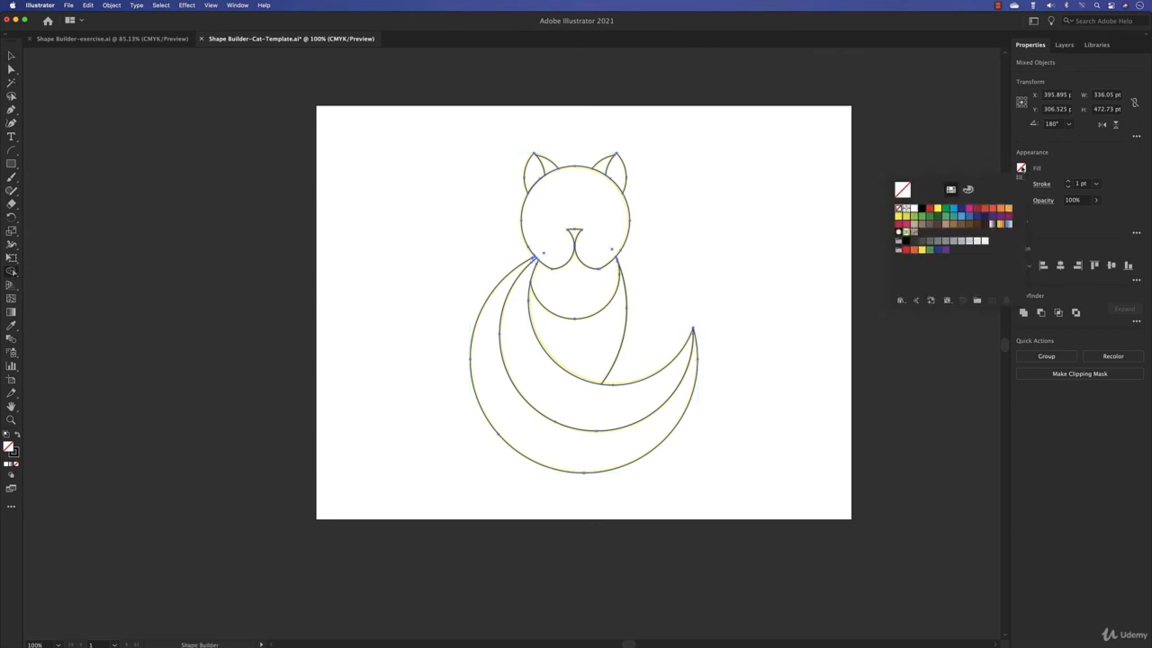
left_click(1008, 211)
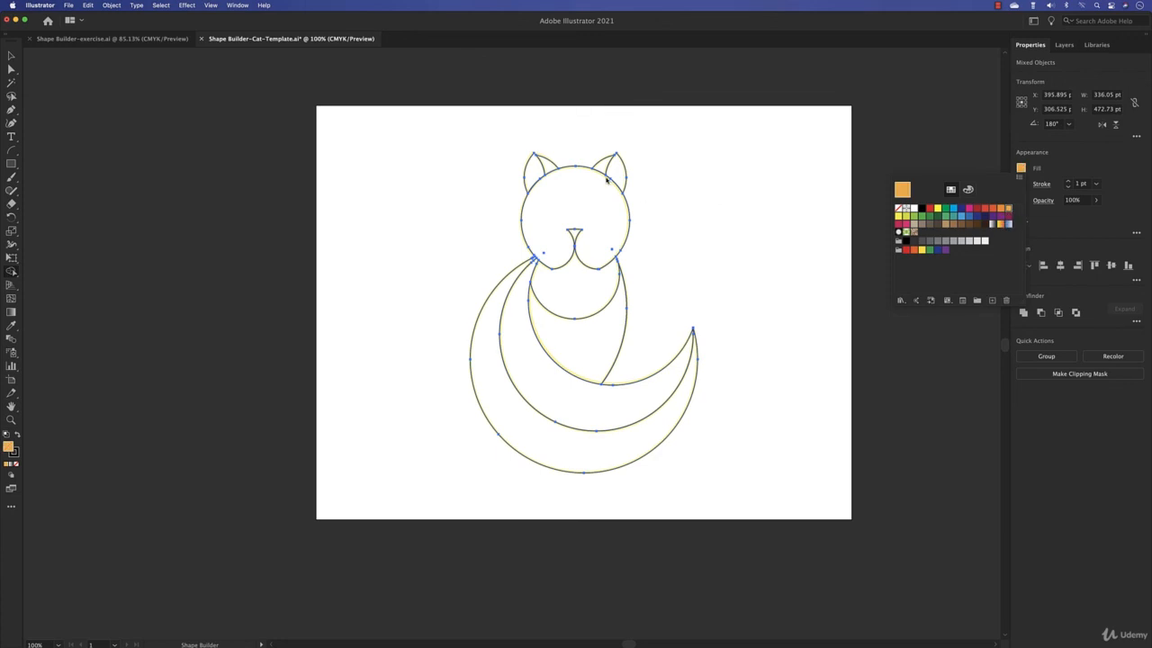
left_click(548, 168)
left_click(604, 169)
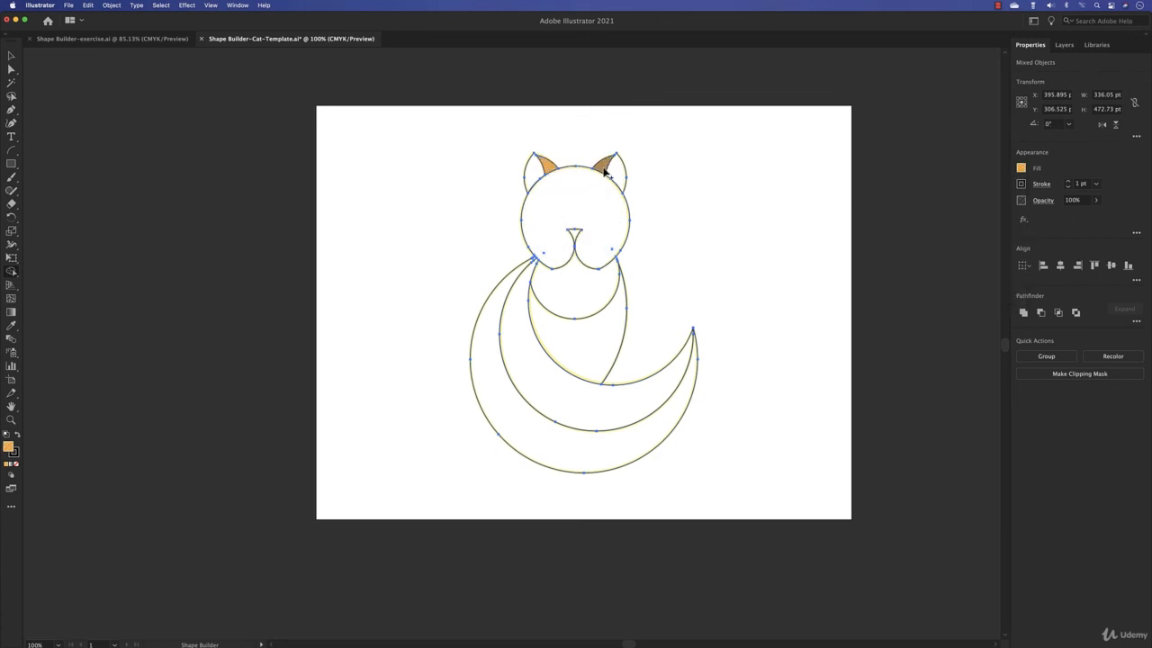
left_click(579, 237)
left_click(579, 306)
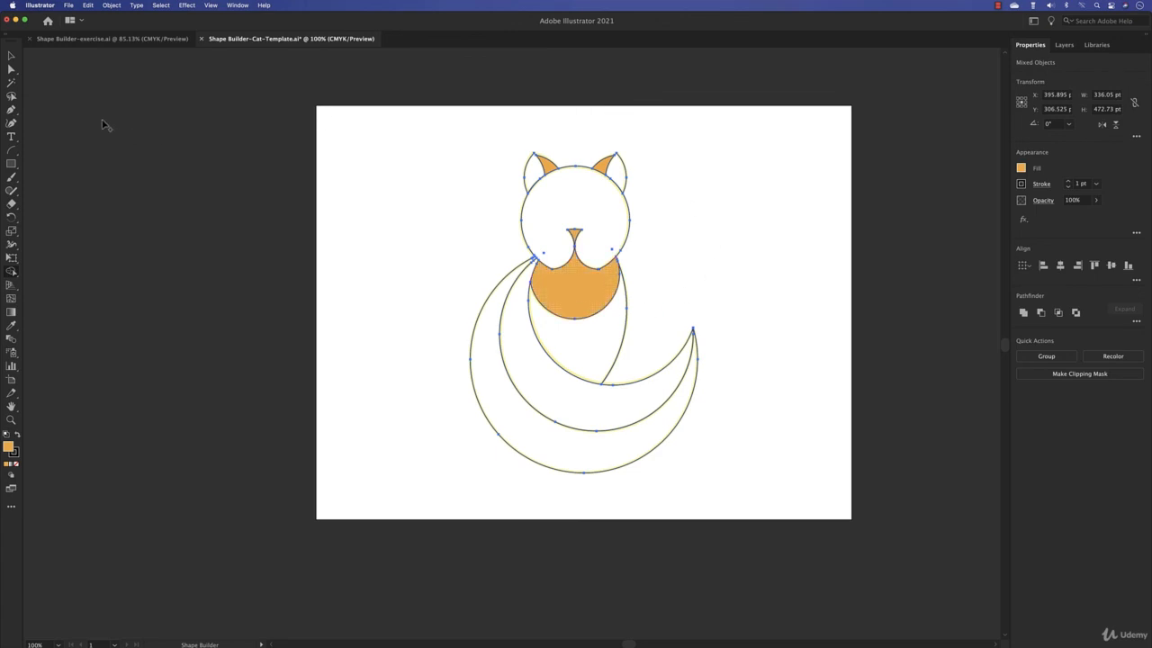
- Fill the head, body, outer tail band and both outer ears with the darker orange swatch using Shape Builder
left_click(1022, 168)
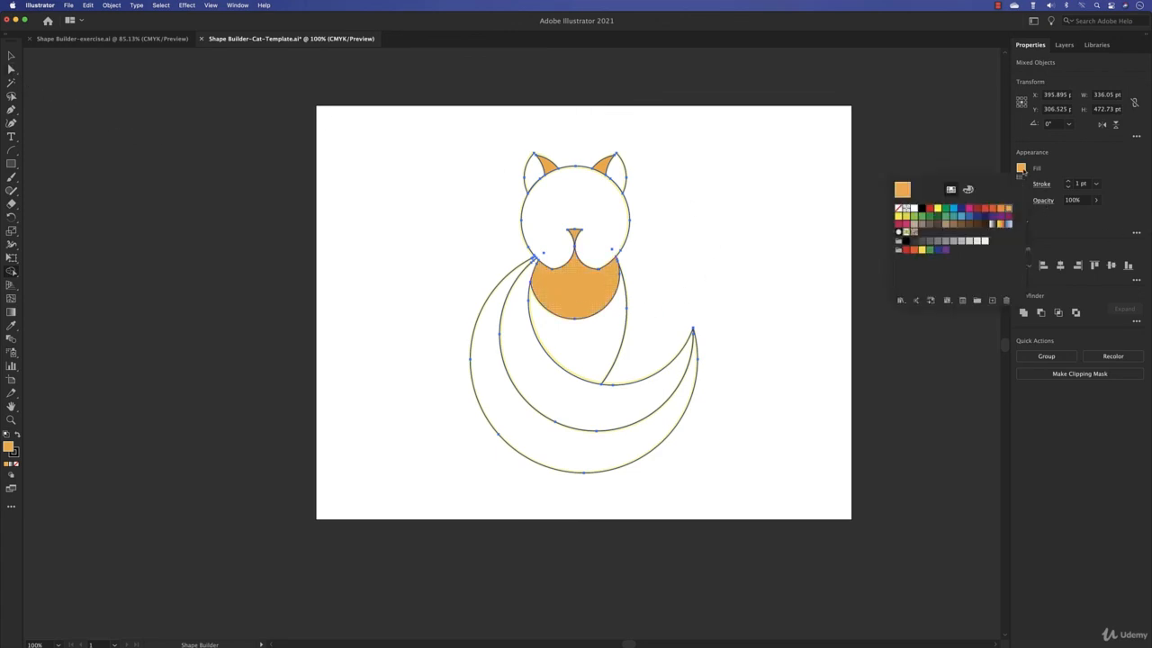
left_click(1000, 208)
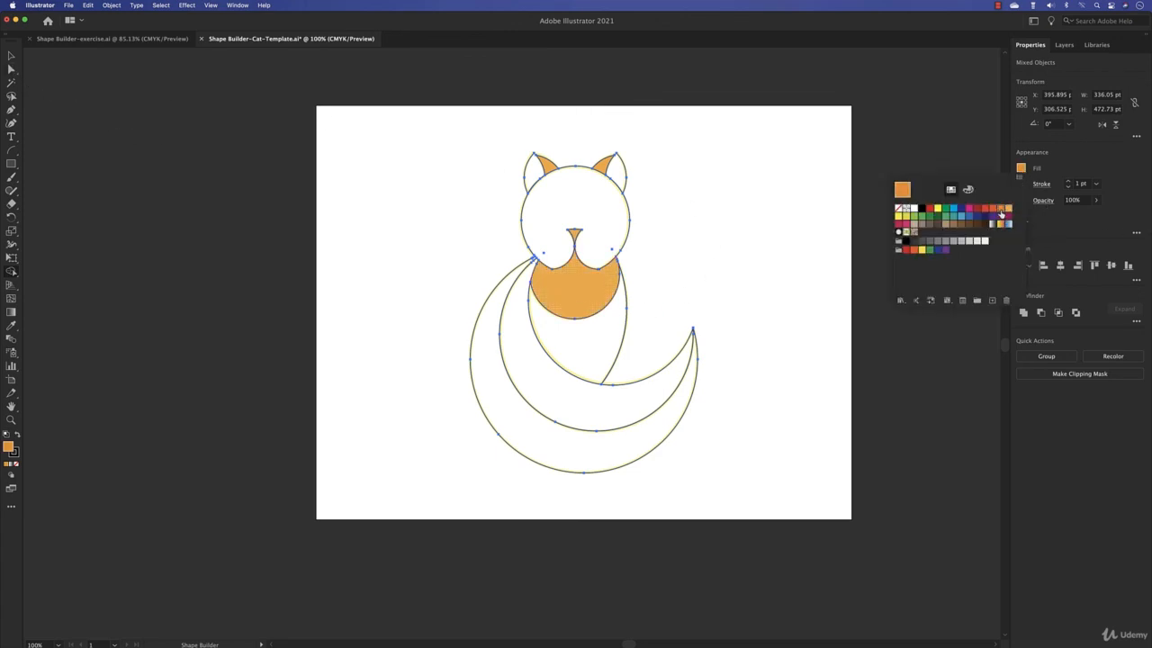
left_click(605, 230)
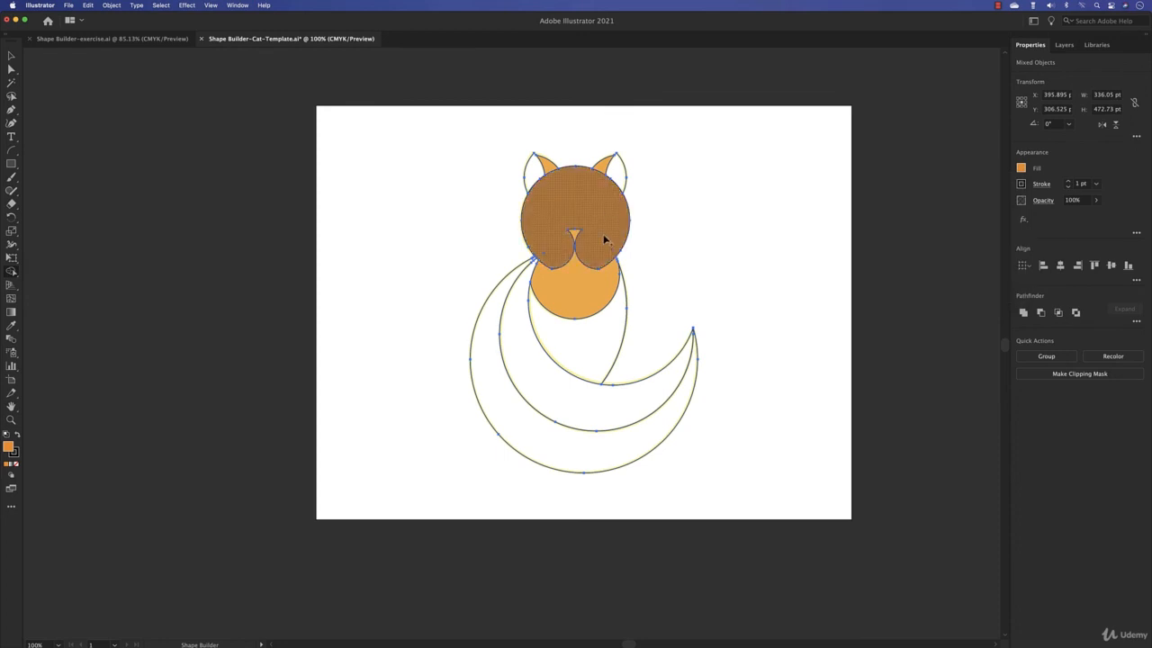
left_click(585, 351)
left_click(520, 412)
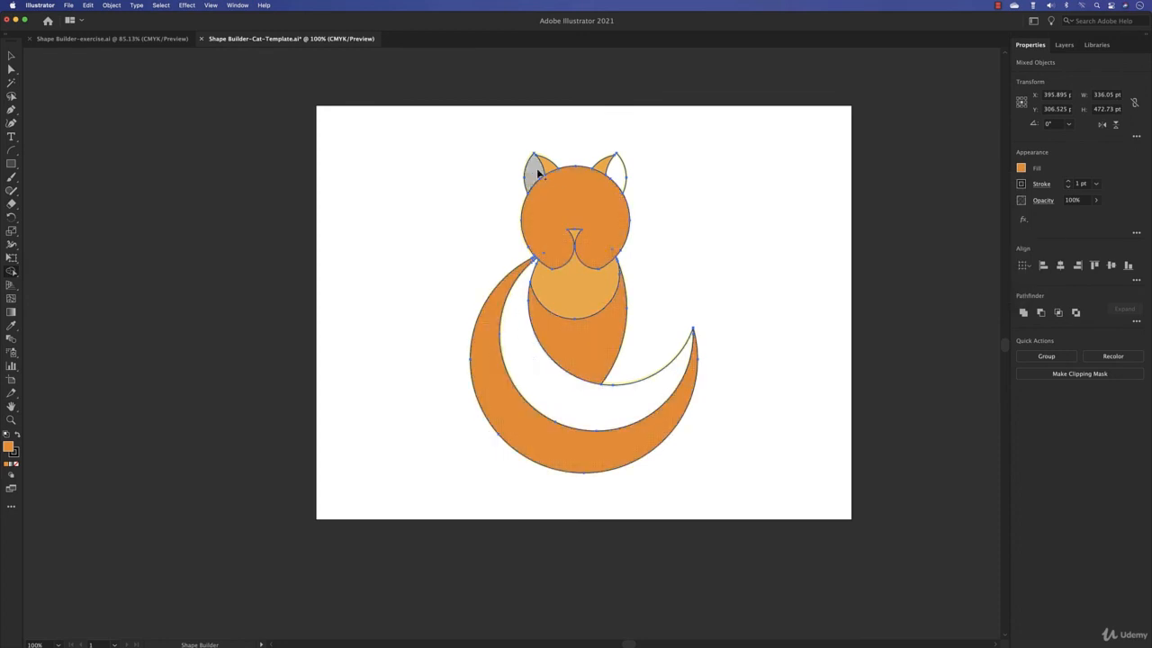
left_click(616, 173)
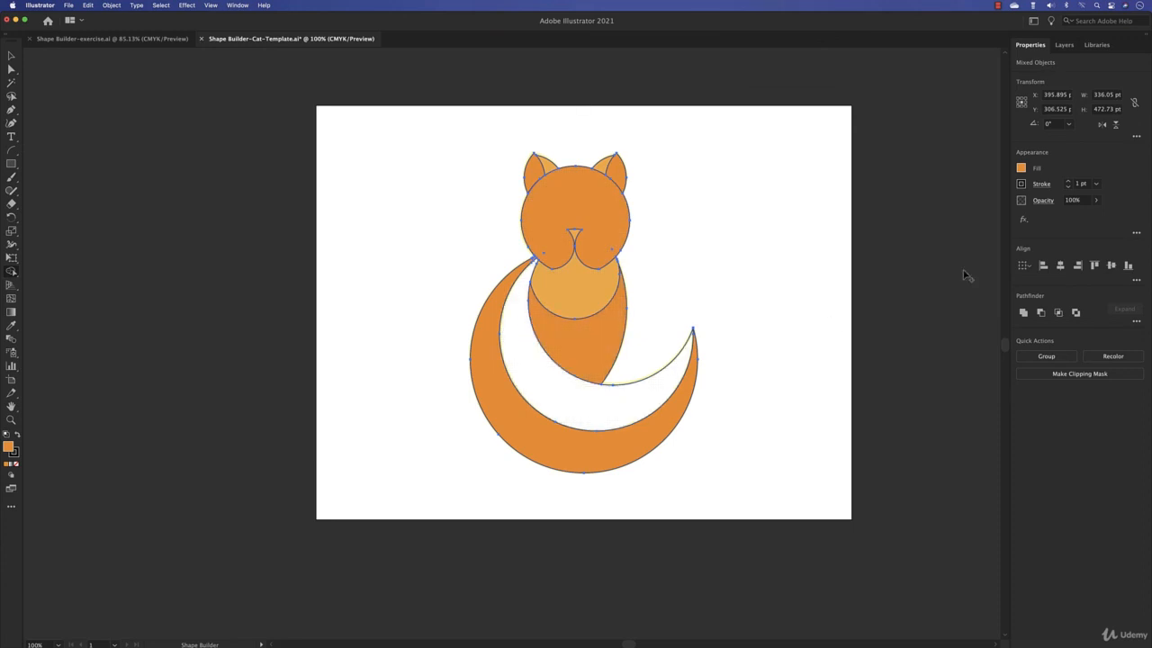
- Fill the inner tail band with the red-orange swatch, deselect the artwork and switch to the Shape Builder-exercise.ai document
left_click(1024, 169)
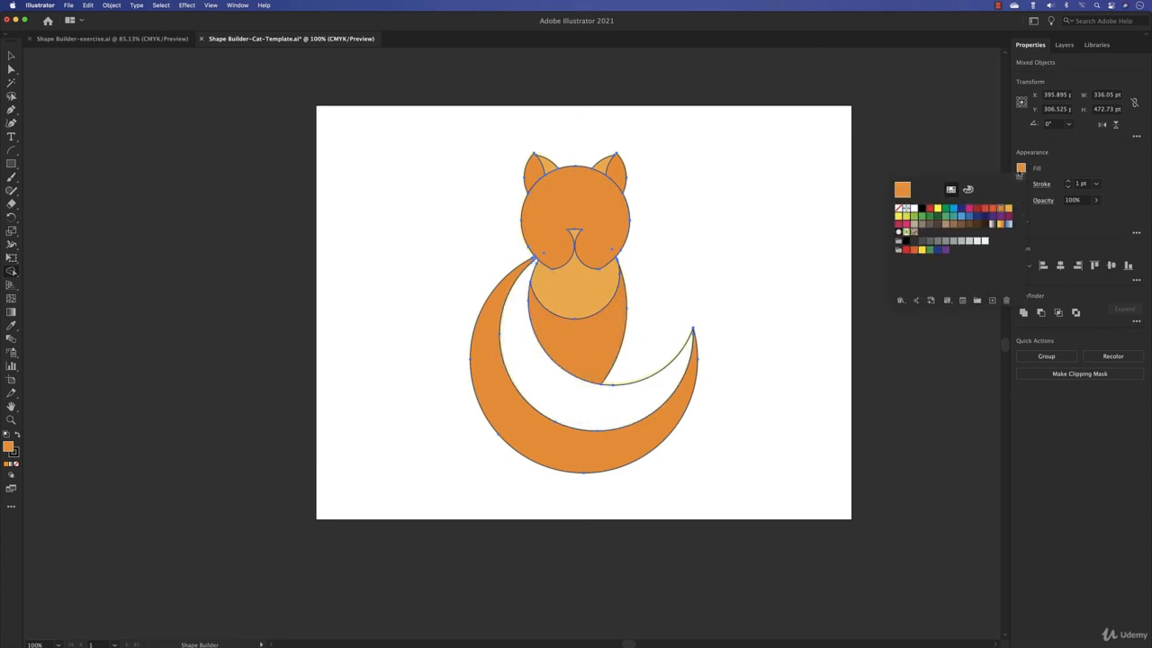
left_click(994, 209)
left_click(608, 410)
left_click(608, 410)
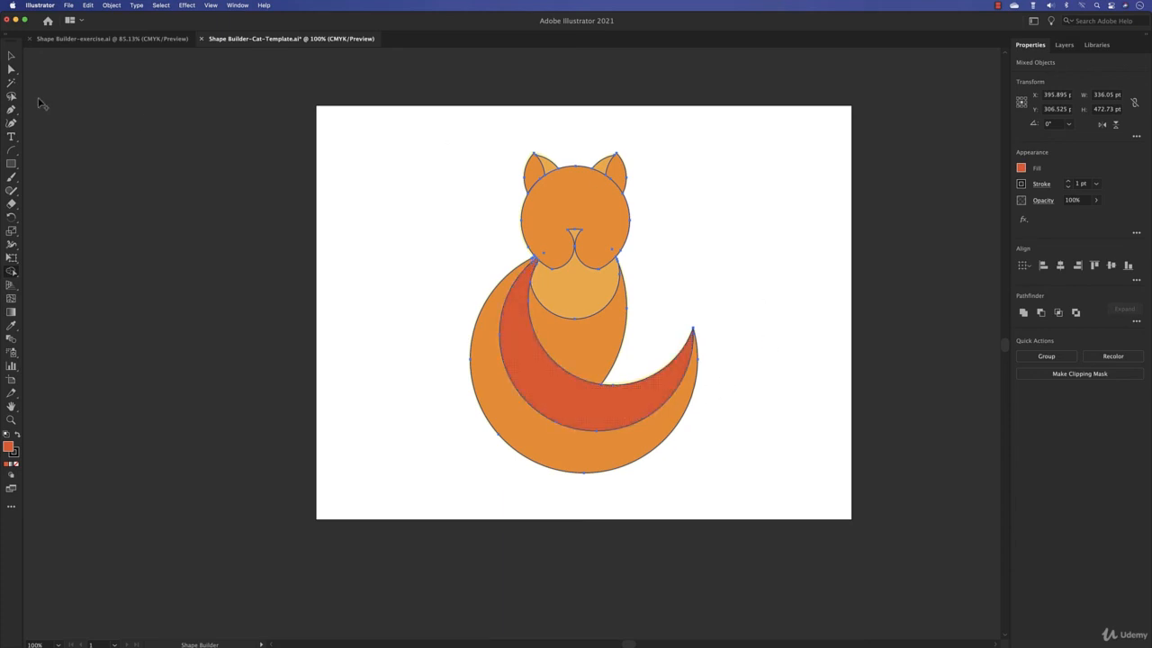
left_click(10, 56)
left_click(295, 209)
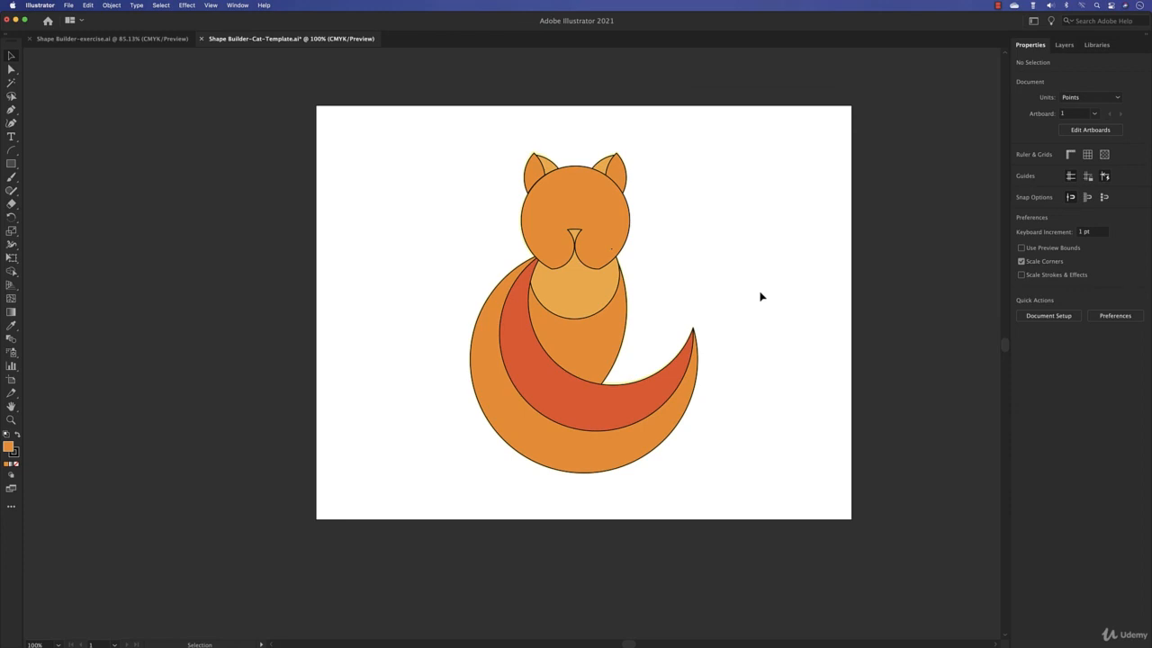
left_click(140, 41)
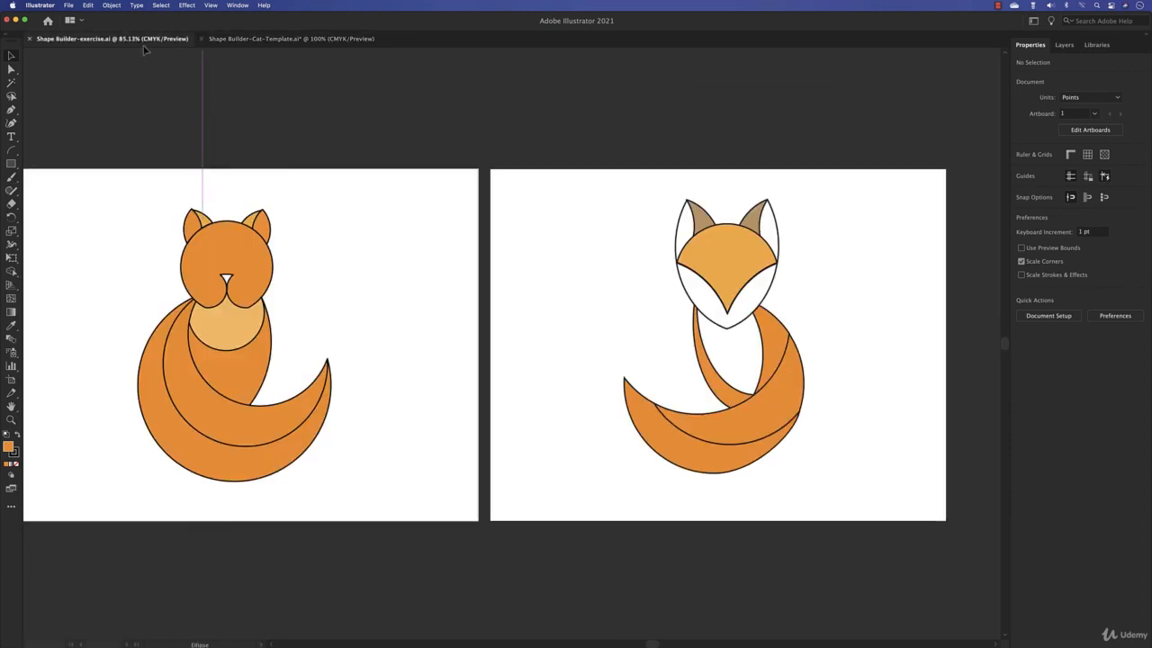